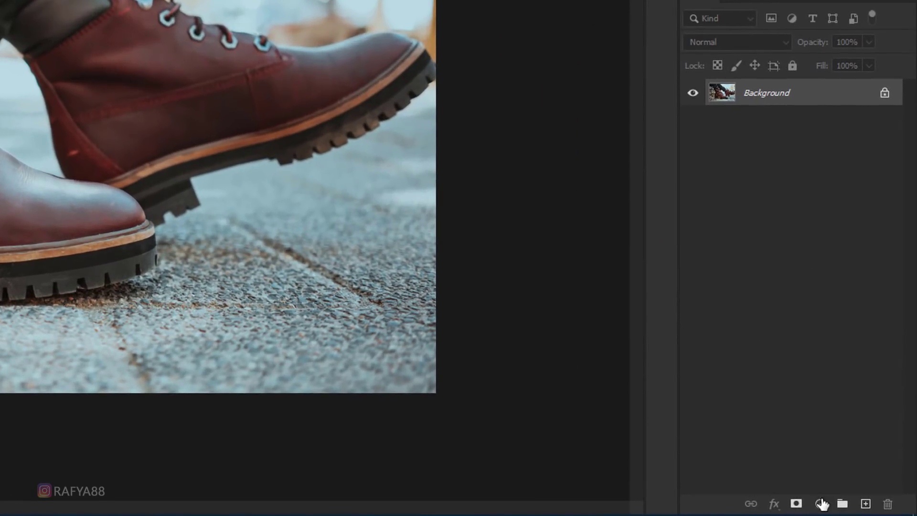
Add a Brightness/Contrast adjustment layer with Brightness lowered to -110
{"action": "left_click", "coordinate": [819, 503]}
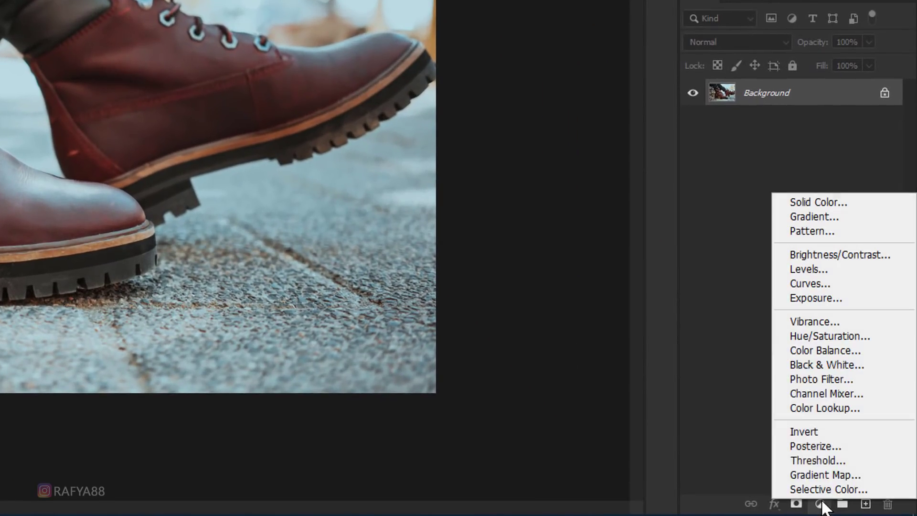
{"action": "left_click", "coordinate": [861, 259]}
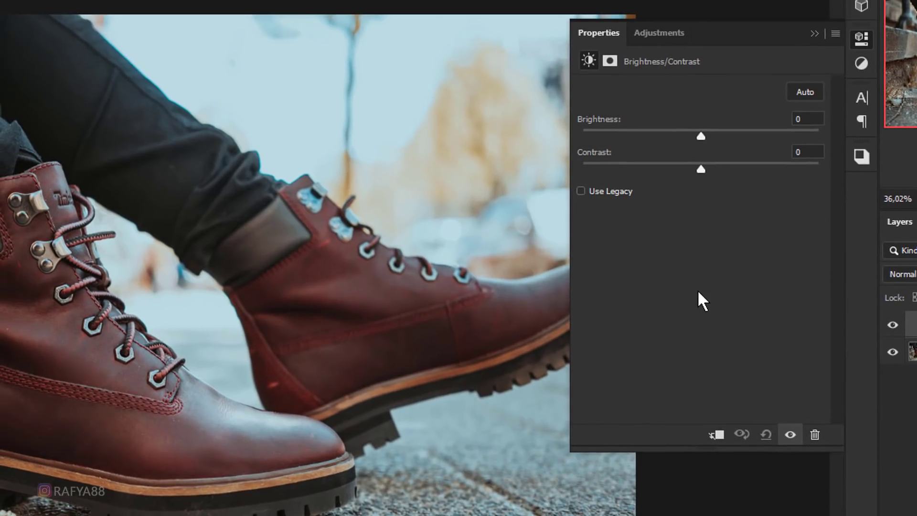
{"action": "left_click_drag", "start_coordinate": [701, 138], "coordinate": [617, 136]}
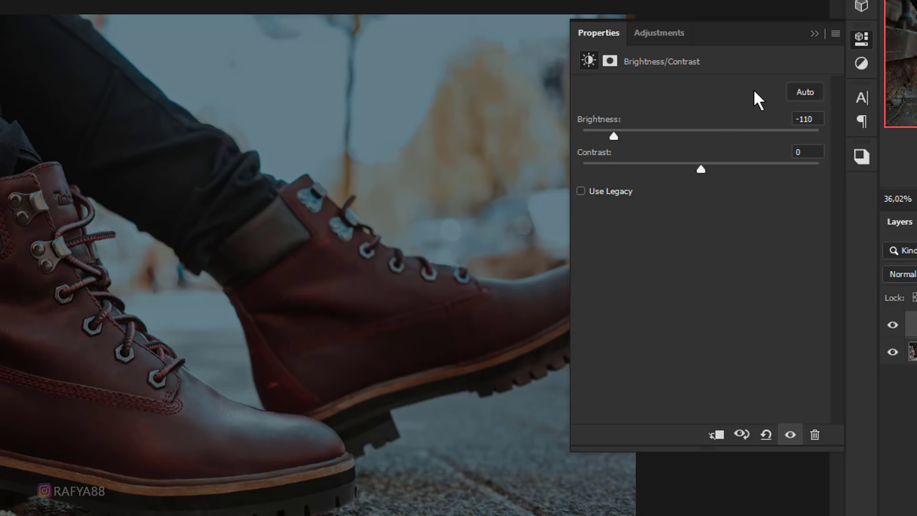
{"action": "left_click", "coordinate": [813, 35]}
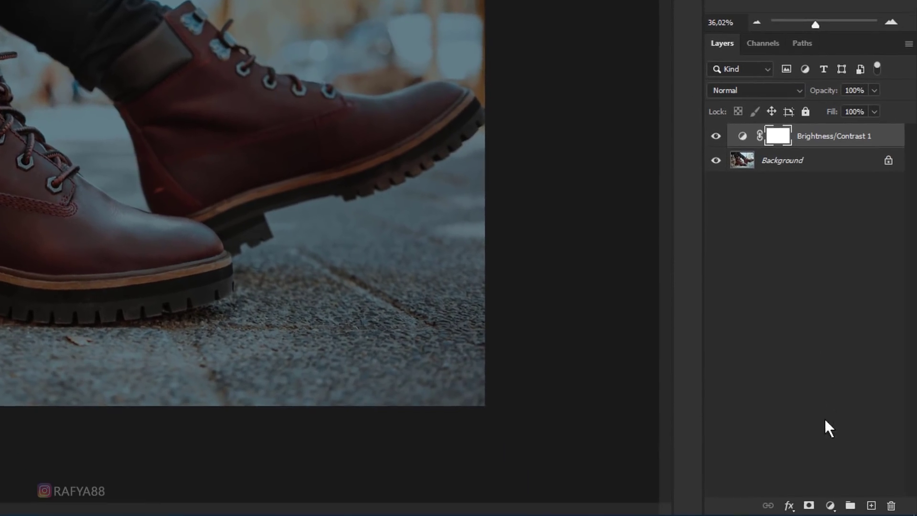
Add a Curves layer capping highlights at output 151 and lifting the blacks slightly
{"action": "left_click", "coordinate": [829, 504]}
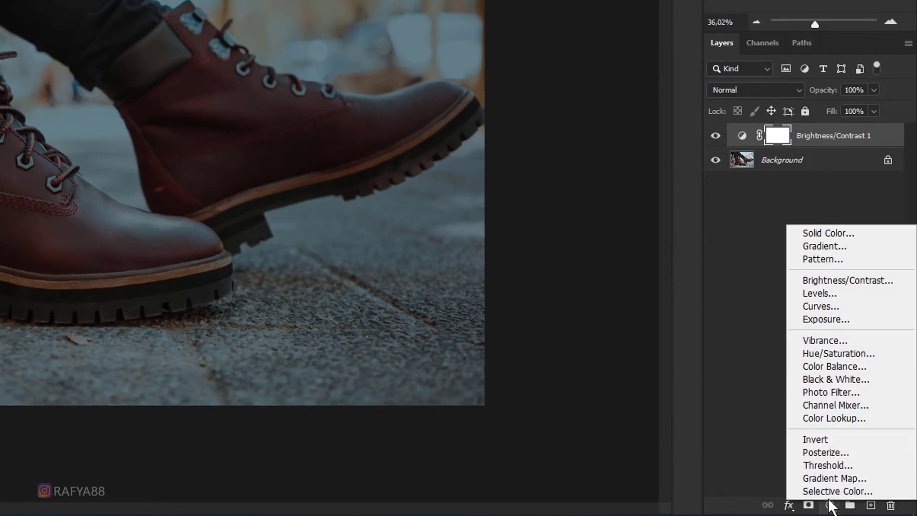
{"action": "left_click", "coordinate": [861, 306]}
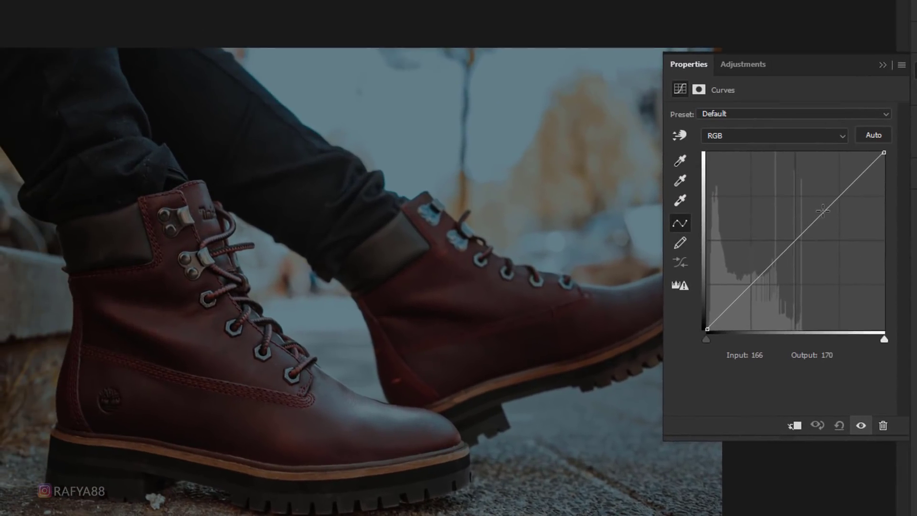
{"action": "left_click", "coordinate": [823, 212]}
{"action": "left_click", "coordinate": [767, 269]}
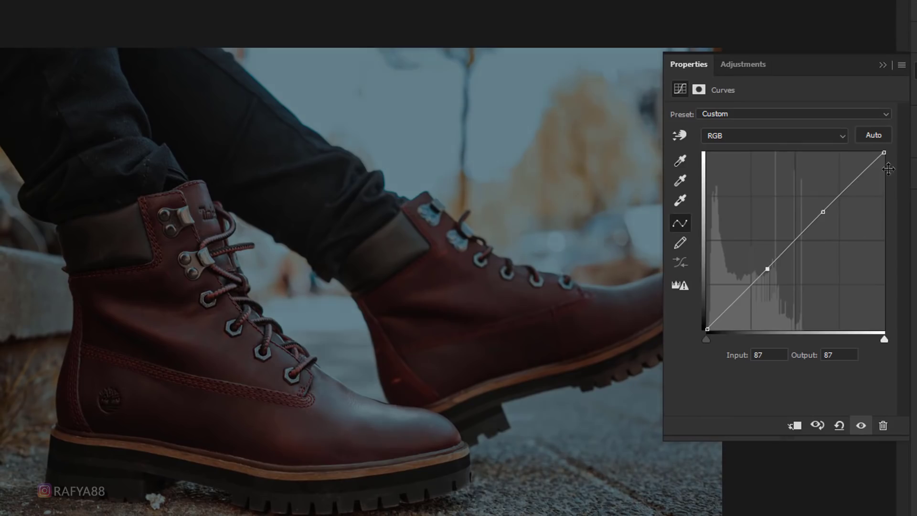
{"action": "left_click_drag", "start_coordinate": [882, 154], "coordinate": [884, 201]}
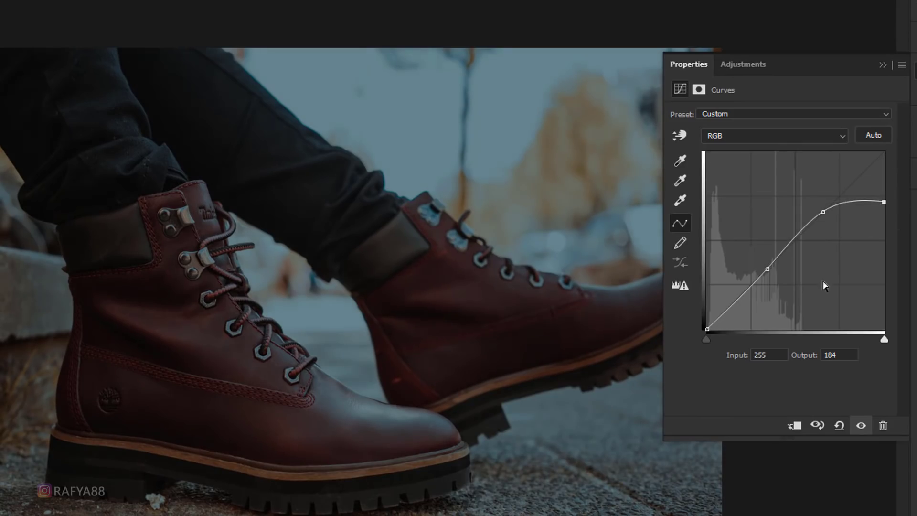
{"action": "left_click_drag", "start_coordinate": [707, 329], "coordinate": [707, 325]}
{"action": "left_click_drag", "start_coordinate": [823, 220], "coordinate": [824, 232]}
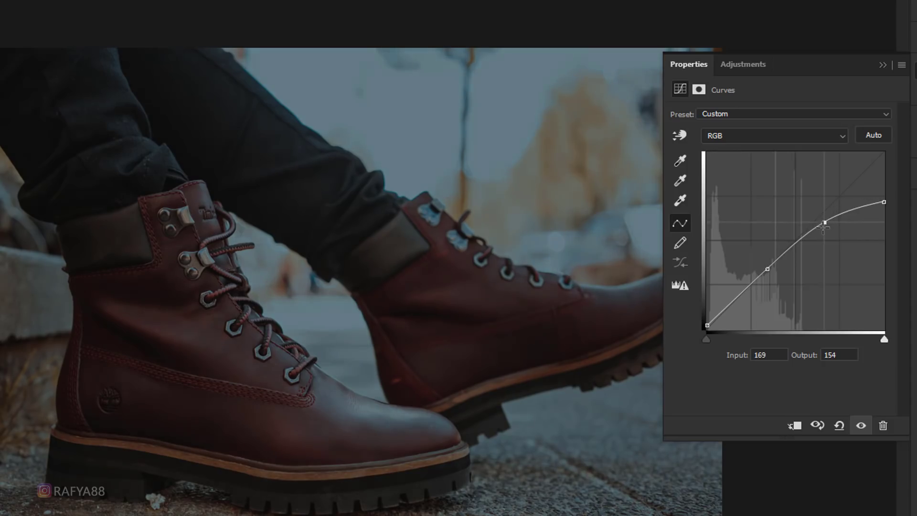
{"action": "left_click_drag", "start_coordinate": [888, 221], "coordinate": [885, 224]}
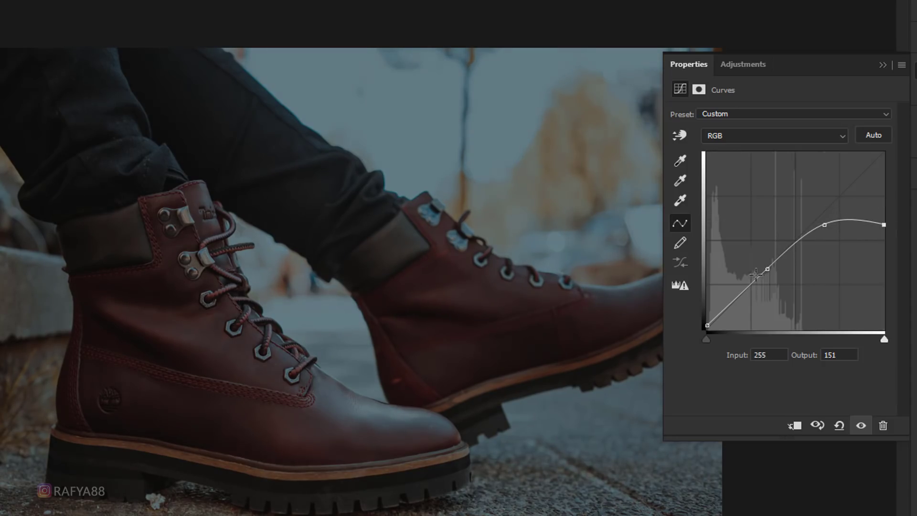
{"action": "left_click_drag", "start_coordinate": [766, 269], "coordinate": [768, 272]}
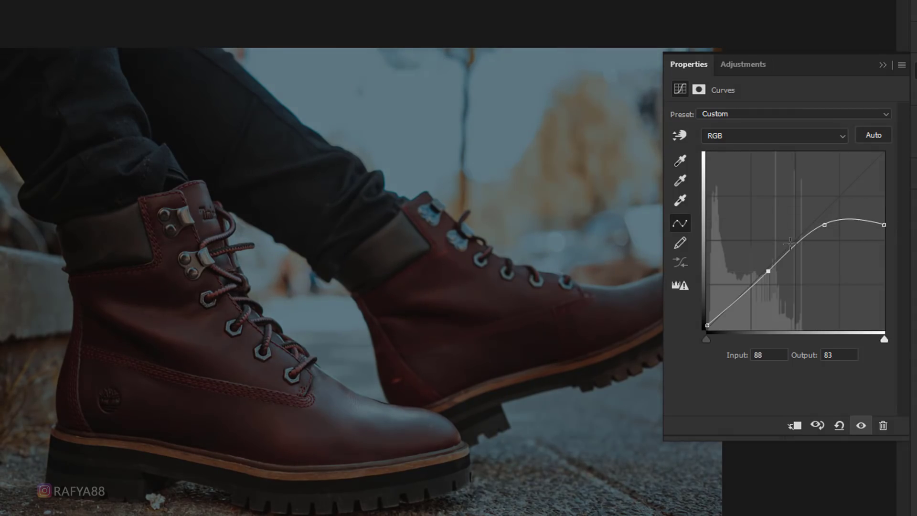
{"action": "left_click", "coordinate": [882, 64]}
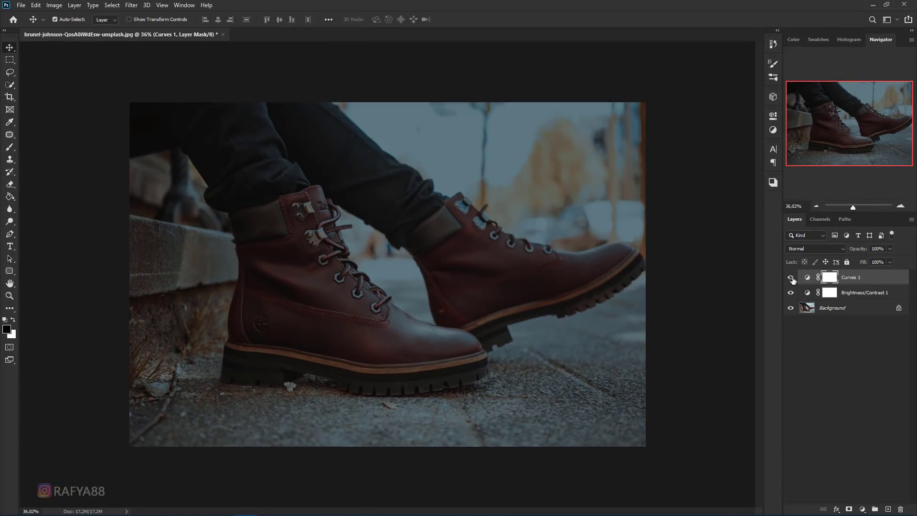
{"action": "left_click", "coordinate": [807, 277]}
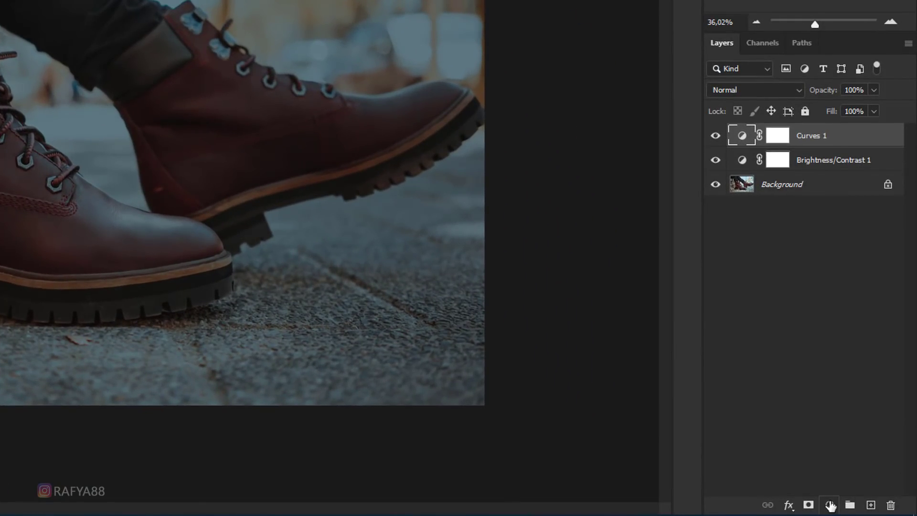
Add a white (ffffff) Solid Color fill layer and invert its mask to black
{"action": "left_click", "coordinate": [830, 505]}
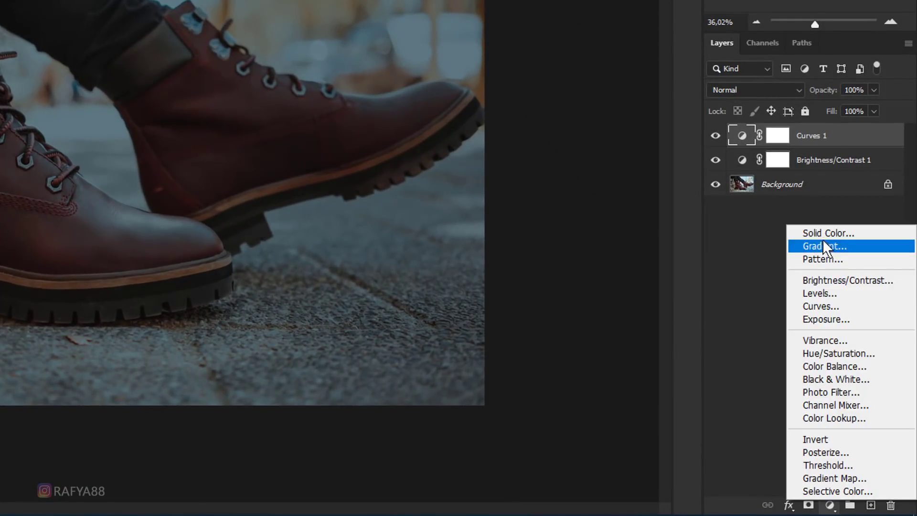
{"action": "left_click", "coordinate": [863, 234]}
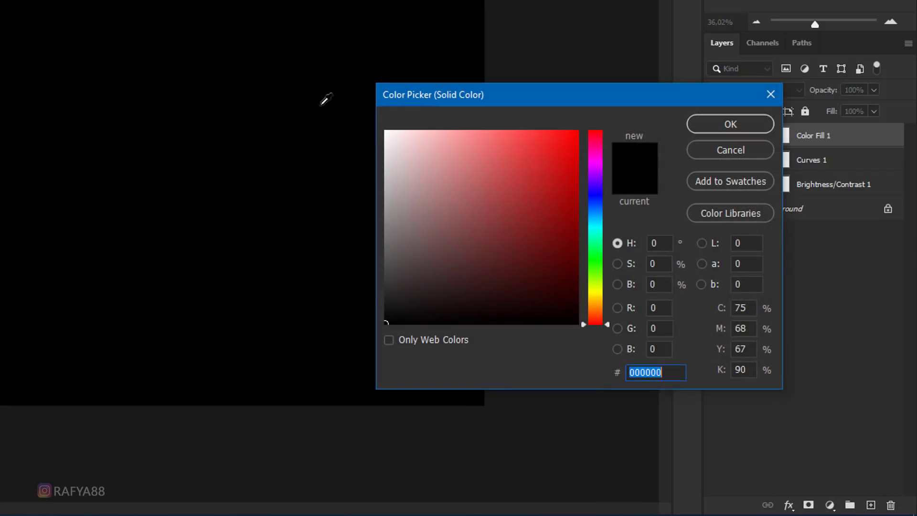
{"action": "left_click_drag", "start_coordinate": [423, 148], "coordinate": [380, 127]}
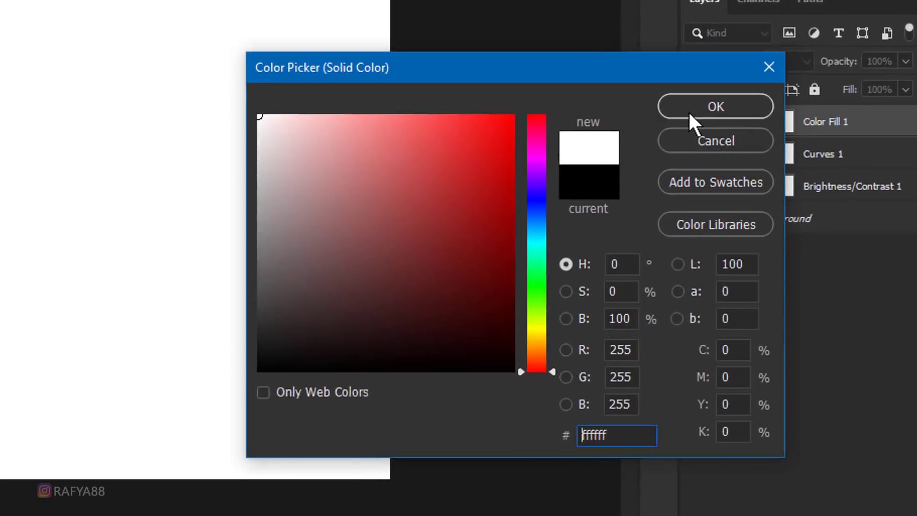
{"action": "left_click", "coordinate": [721, 125]}
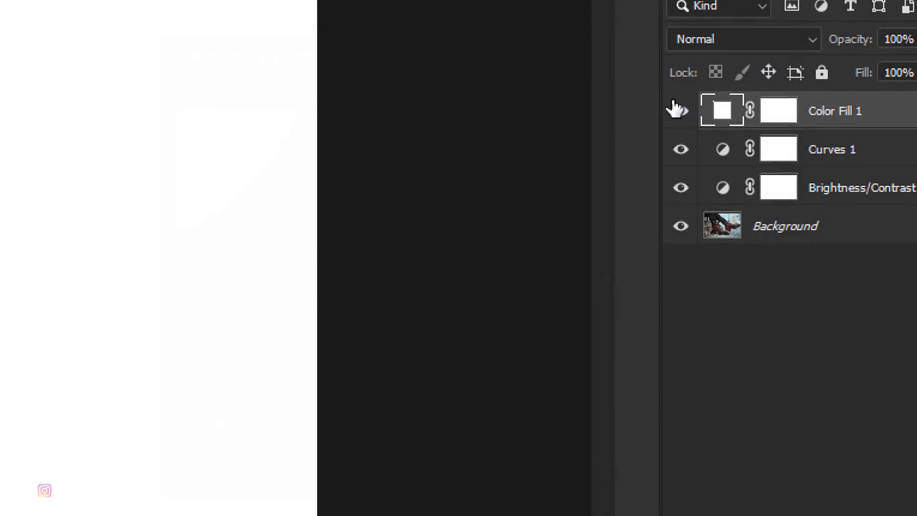
{"action": "left_click", "coordinate": [779, 118]}
{"action": "key", "text": "ctrl+i"}
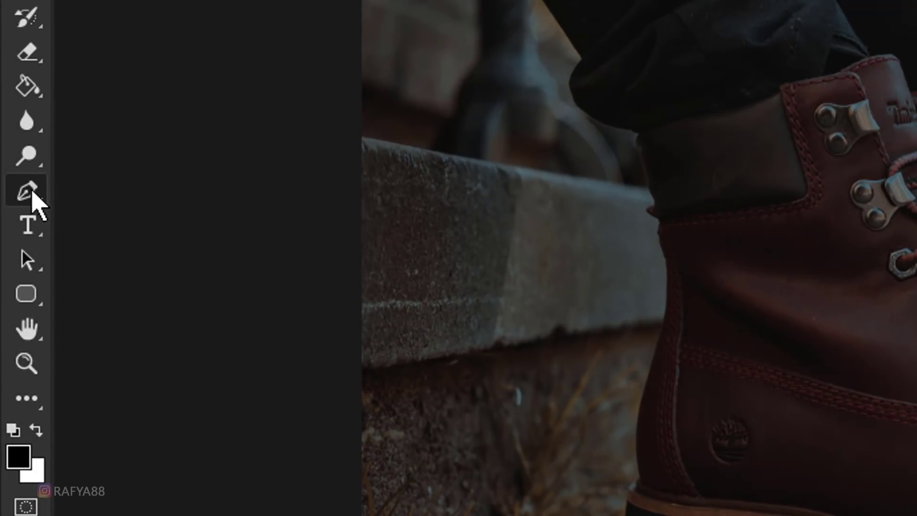
Set the Pen tool to Path mode and zoom in on the front boot's heel
{"action": "right_click", "coordinate": [32, 192]}
{"action": "left_click", "coordinate": [199, 192]}
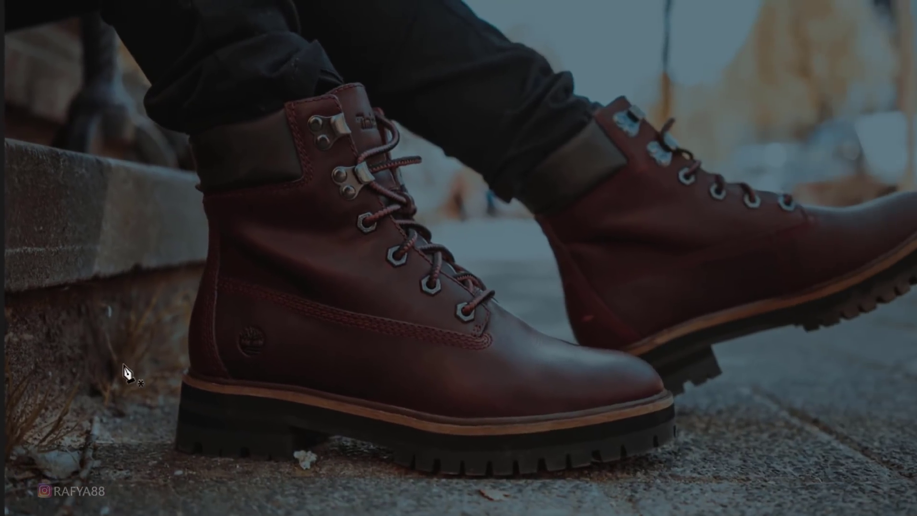
{"action": "key", "text": "z"}
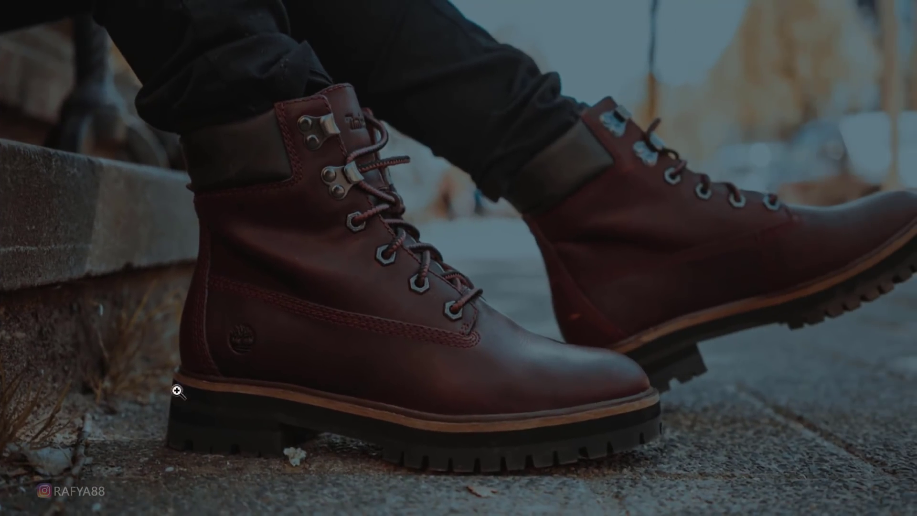
{"action": "left_click_drag", "start_coordinate": [211, 409], "coordinate": [300, 442]}
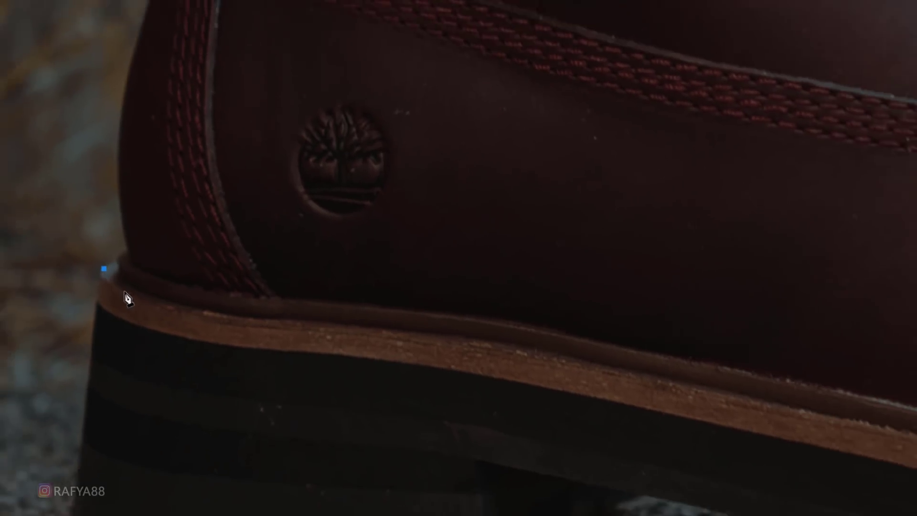
Trace anchors along the top edge of the front boot's welt from heel to toe
{"action": "left_click", "coordinate": [166, 280]}
{"action": "left_click_drag", "start_coordinate": [181, 297], "coordinate": [192, 302]}
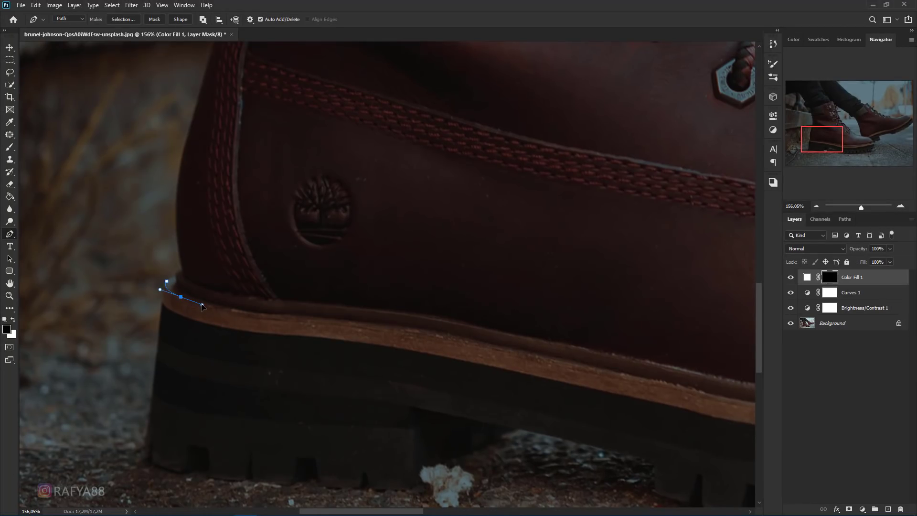
{"action": "left_click_drag", "start_coordinate": [426, 315], "coordinate": [311, 262]}
{"action": "left_click_drag", "start_coordinate": [379, 292], "coordinate": [440, 307]}
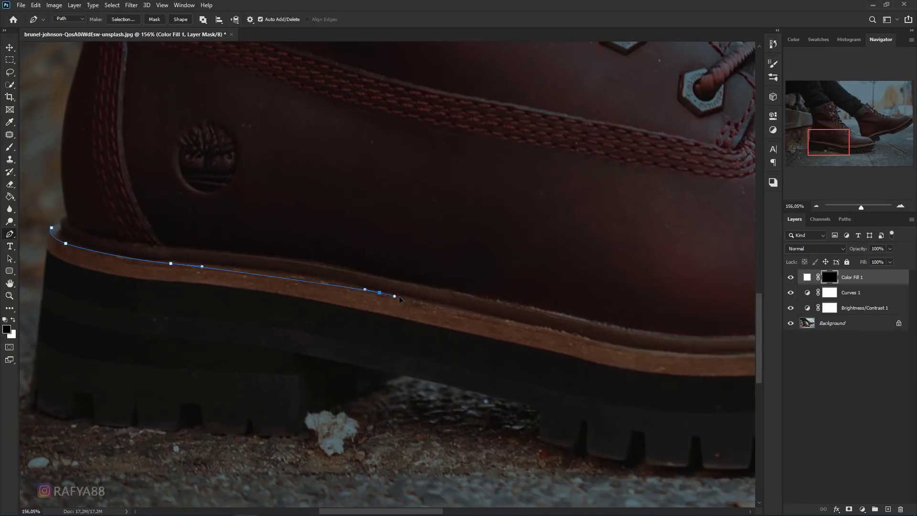
{"action": "left_click_drag", "start_coordinate": [532, 326], "coordinate": [562, 330]}
{"action": "scroll", "coordinate": [563, 333], "scroll_direction": "down", "scroll_amount": 5}
{"action": "scroll", "coordinate": [492, 262], "scroll_direction": "up", "scroll_amount": 1}
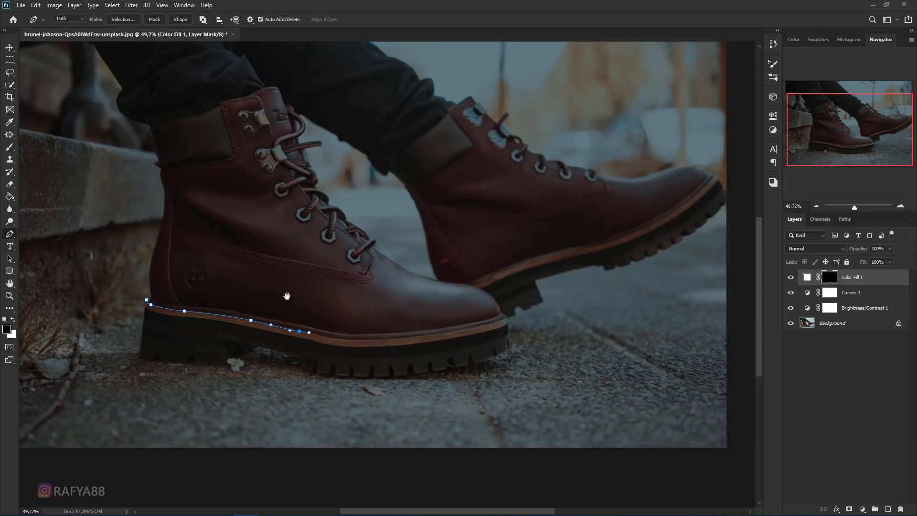
{"action": "scroll", "coordinate": [306, 315], "scroll_direction": "up", "scroll_amount": 5}
{"action": "key", "text": "ctrl+z"}
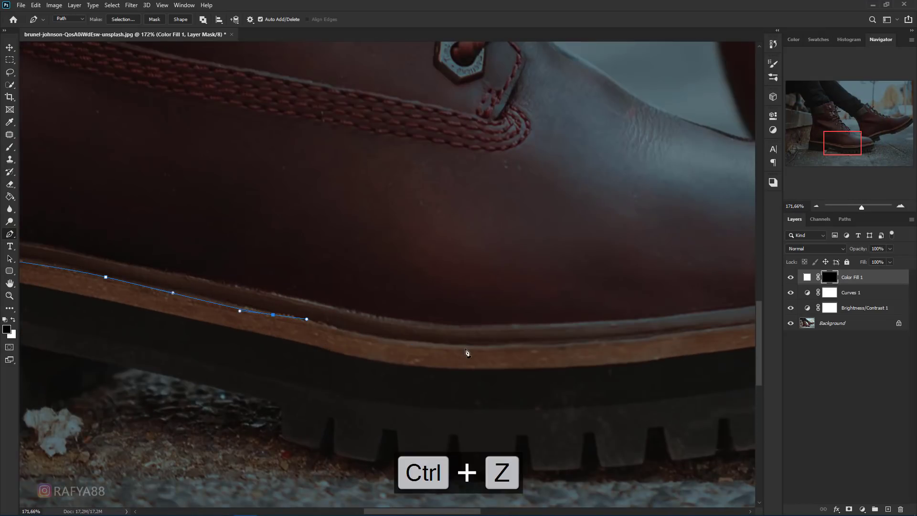
{"action": "left_click_drag", "start_coordinate": [465, 348], "coordinate": [509, 351]}
{"action": "mouse_move", "coordinate": [379, 340]}
{"action": "left_mouse_down"}
{"action": "mouse_move", "coordinate": [411, 344]}
{"action": "mouse_move", "coordinate": [482, 329]}
{"action": "left_mouse_up"}
Run the path back along the welt's lower edge to close the outline
{"action": "scroll", "coordinate": [467, 332], "scroll_direction": "right", "scroll_amount": 5}
{"action": "scroll", "coordinate": [370, 331], "scroll_direction": "right", "scroll_amount": 5}
{"action": "left_click_drag", "start_coordinate": [418, 321], "coordinate": [460, 313]}
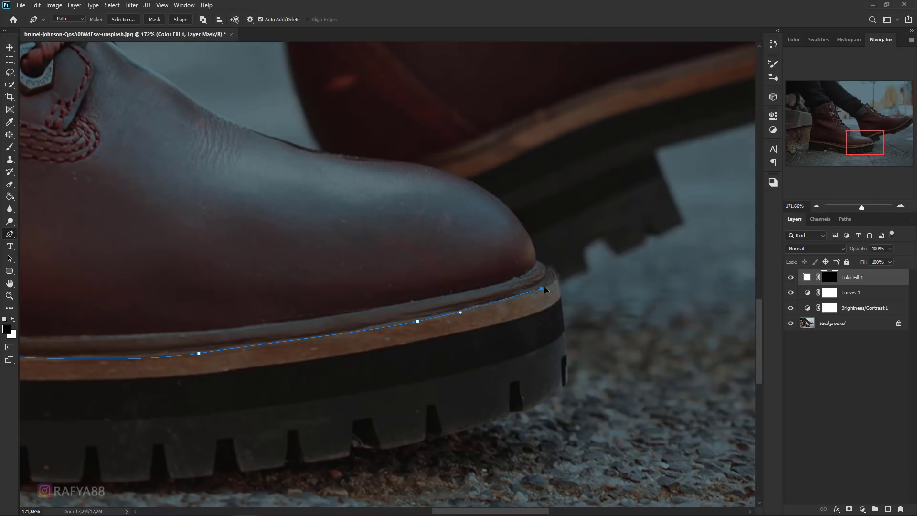
{"action": "mouse_move", "coordinate": [361, 356]}
{"action": "left_mouse_down"}
{"action": "mouse_move", "coordinate": [306, 361]}
{"action": "mouse_move", "coordinate": [629, 342]}
{"action": "left_mouse_up"}
{"action": "left_click_drag", "start_coordinate": [330, 361], "coordinate": [424, 371]}
{"action": "left_click_drag", "start_coordinate": [241, 328], "coordinate": [425, 388]}
{"action": "mouse_move", "coordinate": [268, 374]}
{"action": "left_mouse_down"}
{"action": "mouse_move", "coordinate": [183, 356]}
{"action": "mouse_move", "coordinate": [489, 368]}
{"action": "left_mouse_up"}
{"action": "mouse_move", "coordinate": [268, 330]}
{"action": "left_mouse_down"}
{"action": "mouse_move", "coordinate": [160, 310]}
{"action": "mouse_move", "coordinate": [111, 288]}
{"action": "mouse_move", "coordinate": [142, 273]}
{"action": "left_mouse_up"}
{"action": "key", "text": "ctrl+z"}
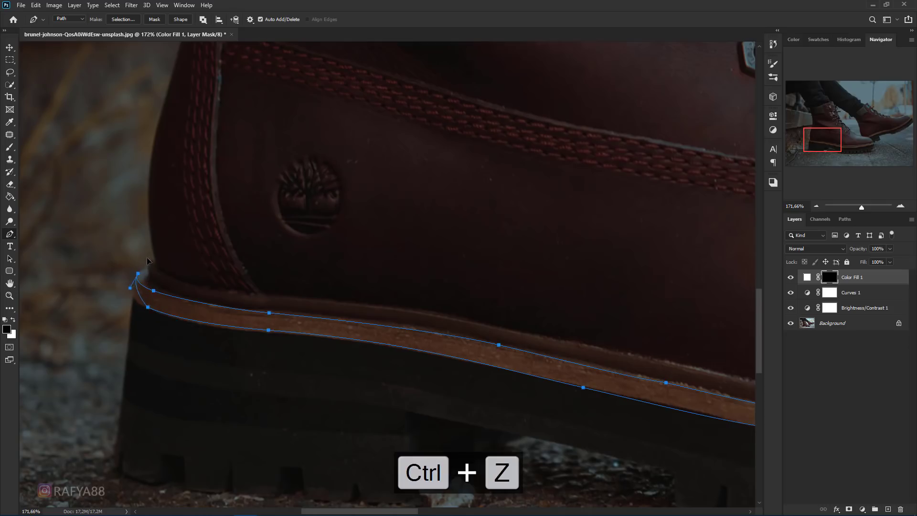
{"action": "key", "text": "ctrl+z"}
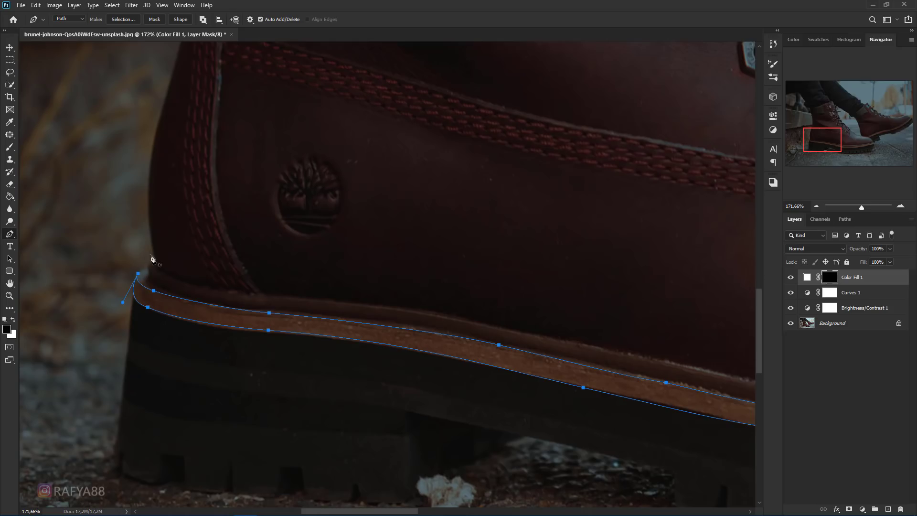
{"action": "scroll", "coordinate": [151, 261], "scroll_direction": "down", "scroll_amount": 3}
{"action": "scroll", "coordinate": [384, 300], "scroll_direction": "down", "scroll_amount": 2}
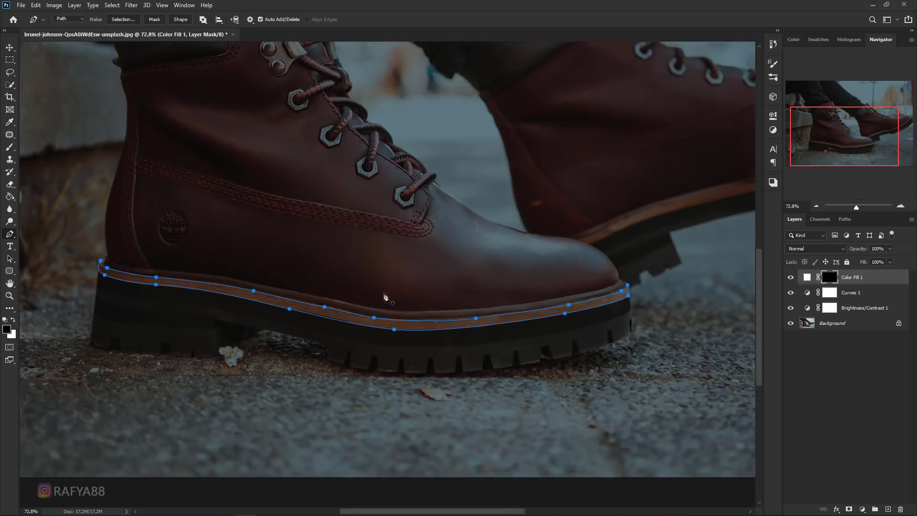
{"action": "scroll", "coordinate": [390, 308], "scroll_direction": "down", "scroll_amount": 1}
{"action": "scroll", "coordinate": [413, 328], "scroll_direction": "up", "scroll_amount": 1}
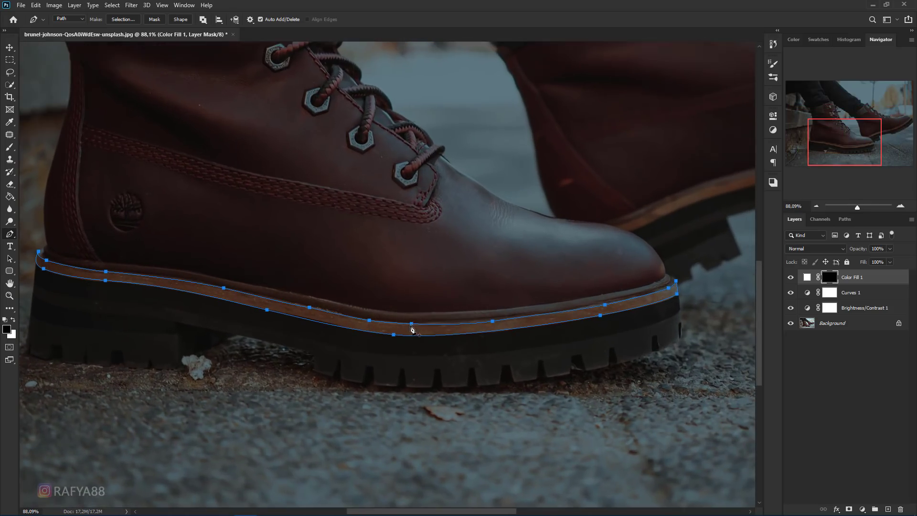
Make a 0 px feather selection from the welt path, fill the mask white, and deselect
{"action": "right_click", "coordinate": [411, 329]}
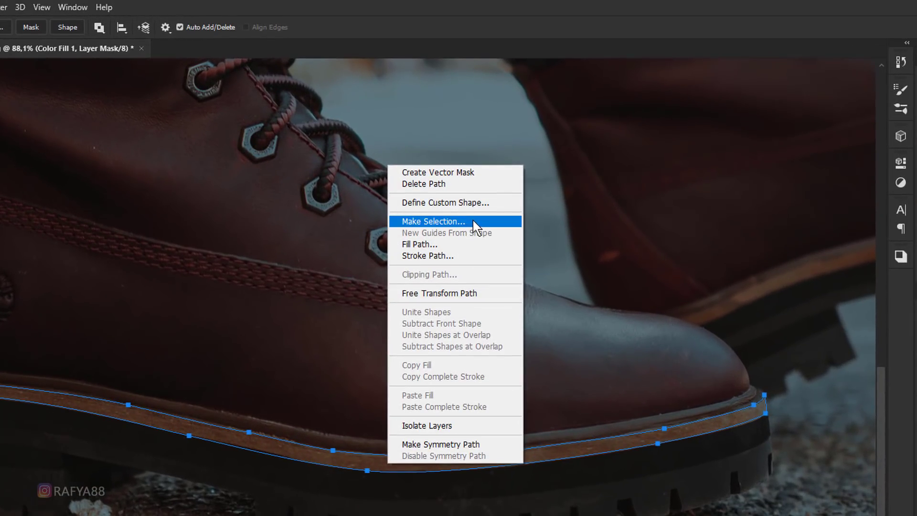
{"action": "left_click", "coordinate": [475, 223]}
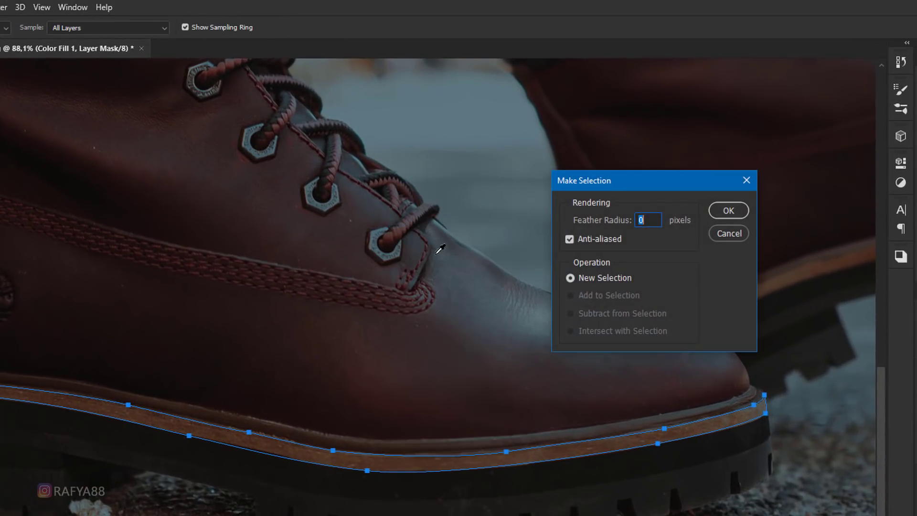
{"action": "left_click", "coordinate": [727, 212]}
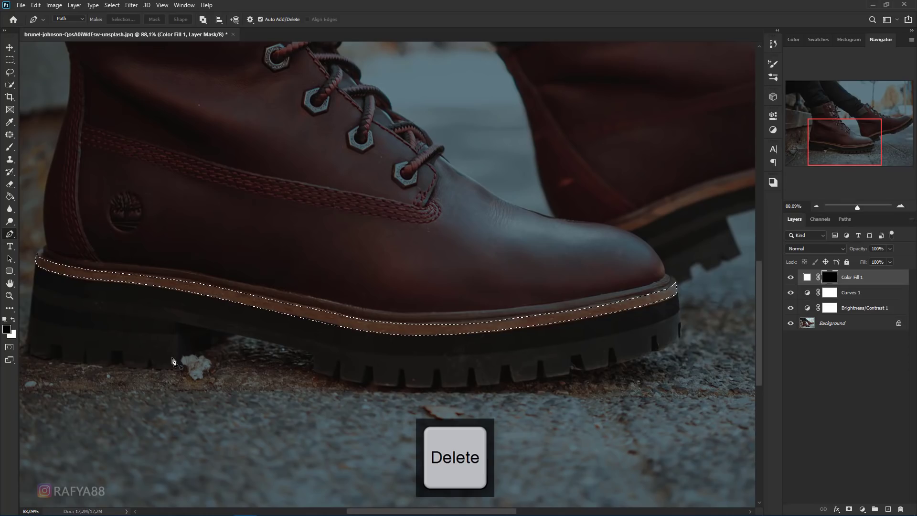
{"action": "key", "text": "Delete"}
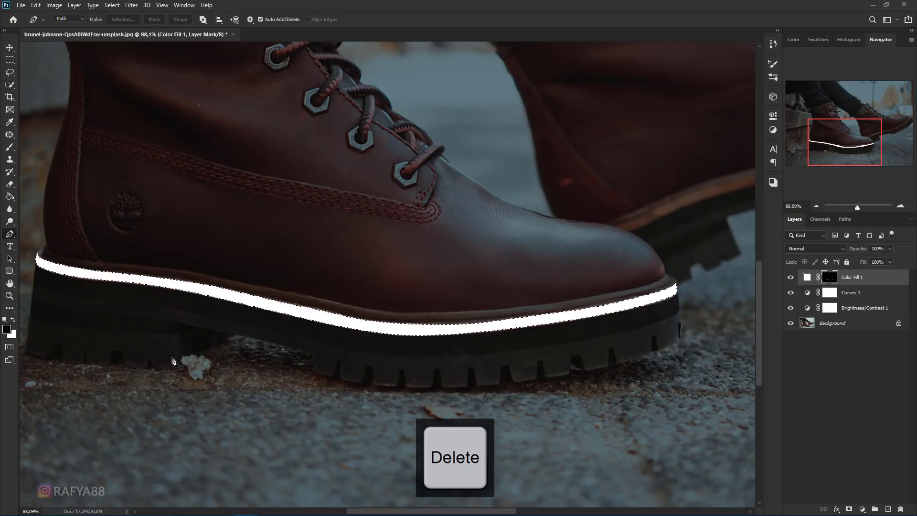
{"action": "key", "text": "ctrl+d"}
{"action": "scroll", "coordinate": [422, 321], "scroll_direction": "down", "scroll_amount": 3}
{"action": "scroll", "coordinate": [488, 352], "scroll_direction": "down", "scroll_amount": 1}
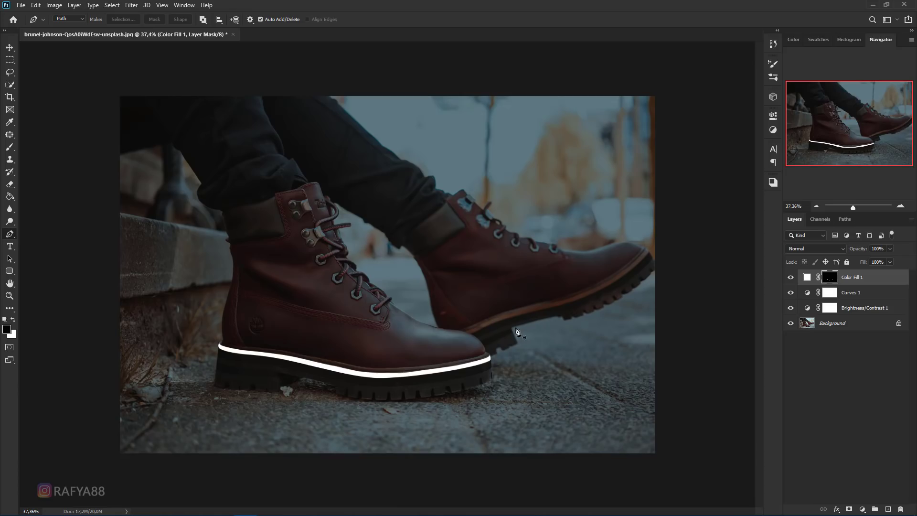
{"action": "scroll", "coordinate": [516, 331], "scroll_direction": "up", "scroll_amount": 2}
{"action": "scroll", "coordinate": [514, 331], "scroll_direction": "up", "scroll_amount": 2}
Finish the front boot's collar path and close it at its start point
{"action": "left_click_drag", "start_coordinate": [493, 322], "coordinate": [327, 307]}
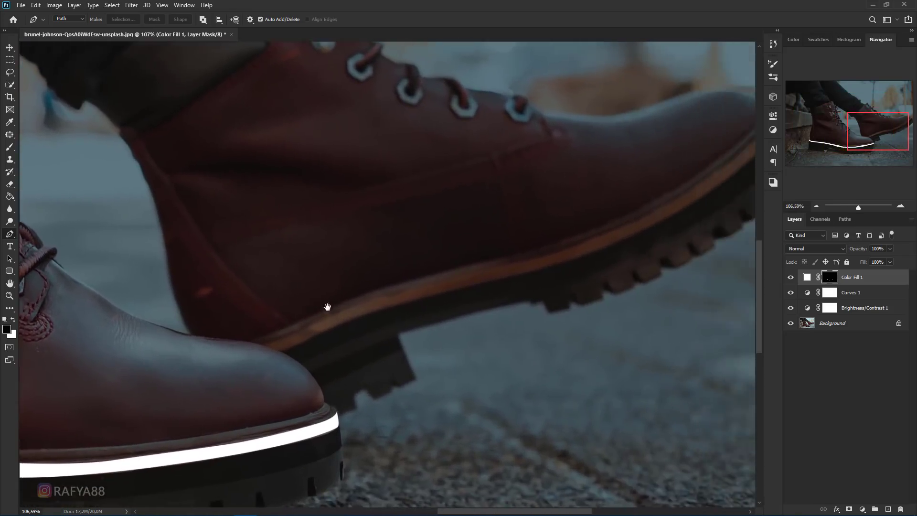
{"action": "scroll", "coordinate": [327, 307], "scroll_direction": "up", "scroll_amount": 2}
{"action": "scroll", "coordinate": [299, 317], "scroll_direction": "left", "scroll_amount": 5}
{"action": "scroll", "coordinate": [225, 299], "scroll_direction": "left", "scroll_amount": 3}
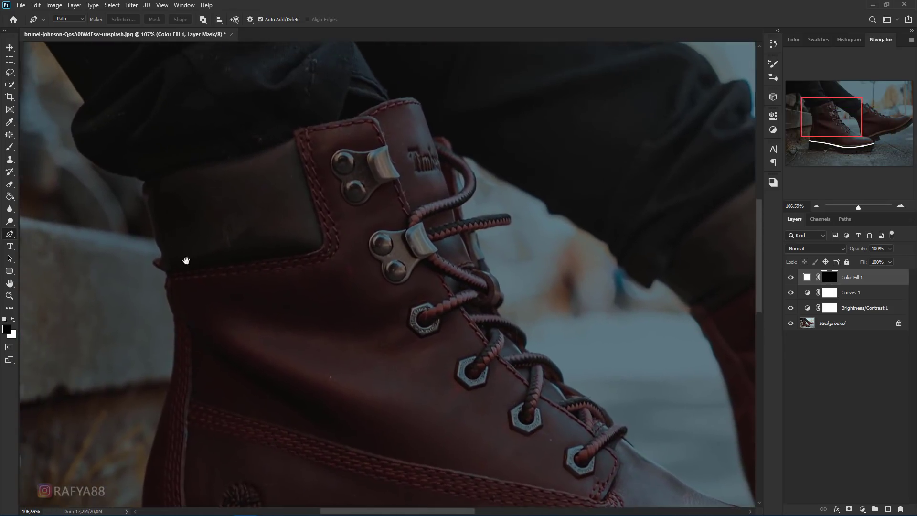
{"action": "scroll", "coordinate": [186, 261], "scroll_direction": "up", "scroll_amount": 2}
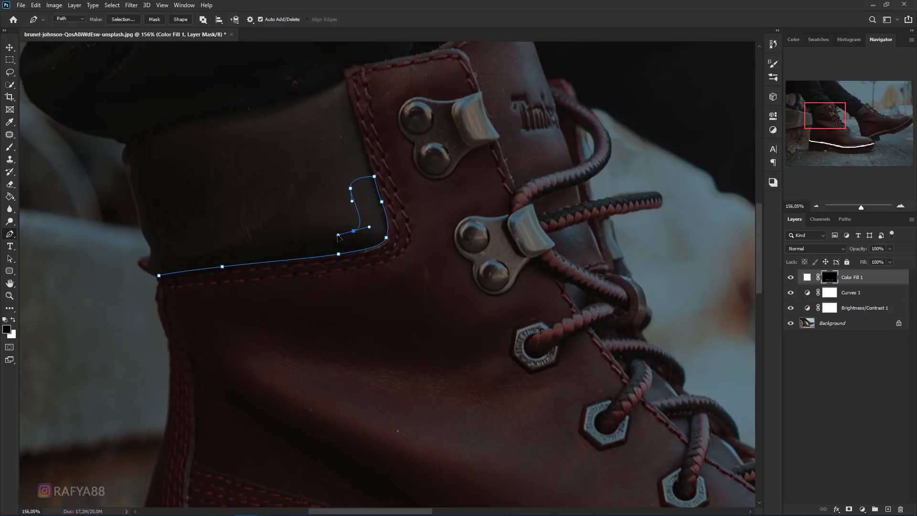
{"action": "left_click", "coordinate": [154, 243]}
{"action": "left_click", "coordinate": [158, 275]}
{"action": "scroll", "coordinate": [190, 281], "scroll_direction": "down", "scroll_amount": 4}
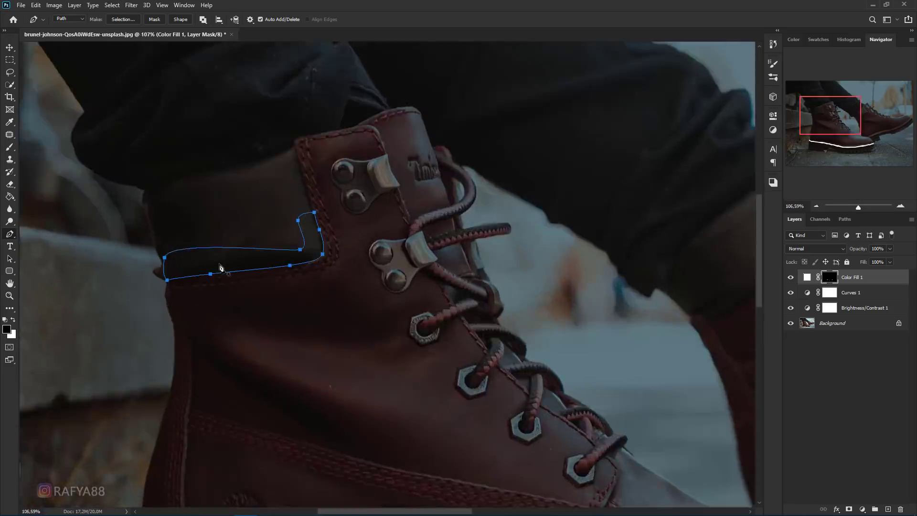
{"action": "scroll", "coordinate": [228, 269], "scroll_direction": "up", "scroll_amount": 3}
Convert the collar path to a selection, fill it white on the mask, and deselect
{"action": "key", "text": "ctrl+Return"}
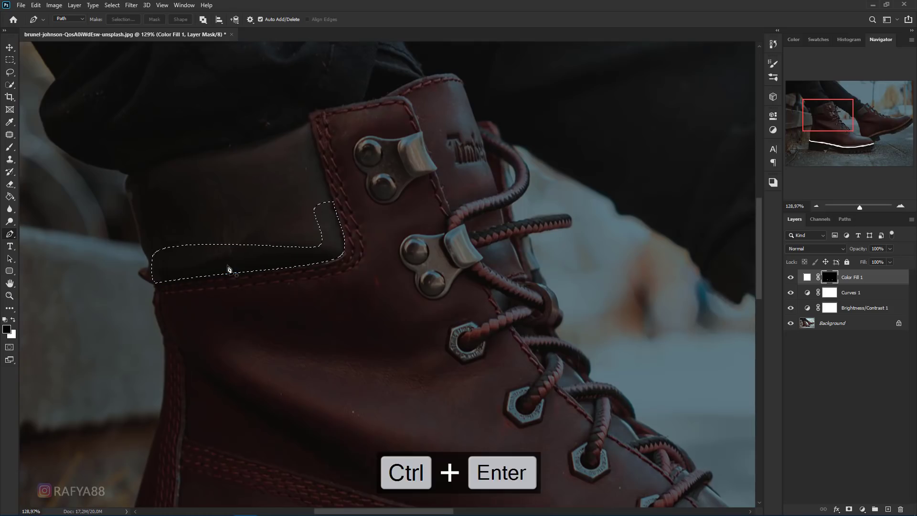
{"action": "scroll", "coordinate": [249, 265], "scroll_direction": "down", "scroll_amount": 1}
{"action": "scroll", "coordinate": [248, 266], "scroll_direction": "up", "scroll_amount": 1}
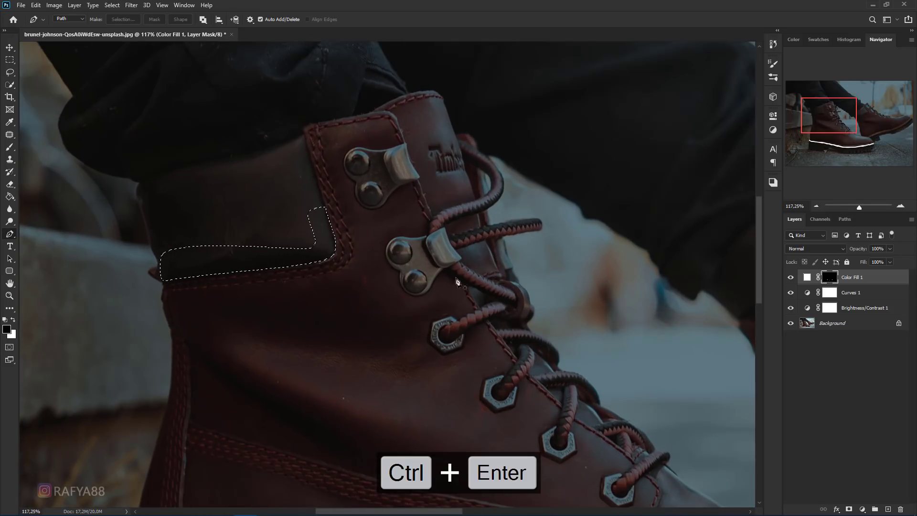
{"action": "key", "text": "Delete"}
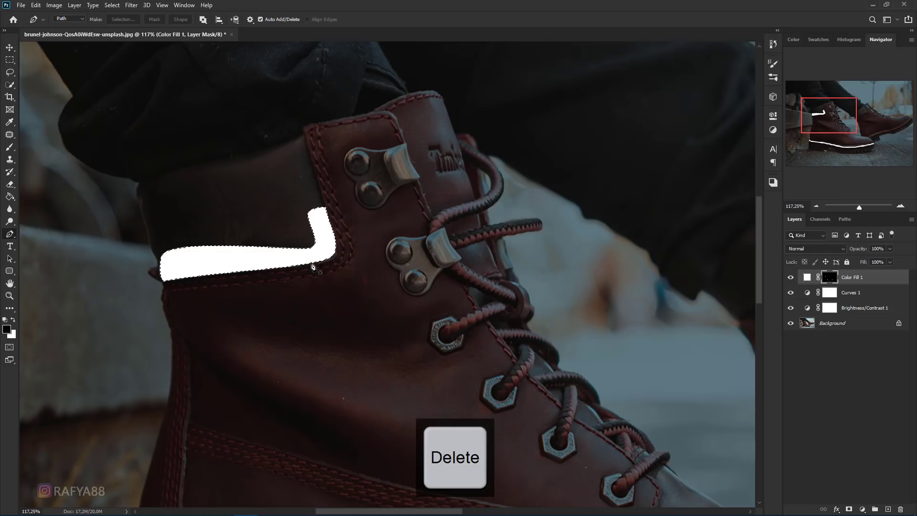
{"action": "scroll", "coordinate": [313, 266], "scroll_direction": "down", "scroll_amount": 5}
{"action": "scroll", "coordinate": [289, 267], "scroll_direction": "down", "scroll_amount": 5}
{"action": "key", "text": "ctrl+d"}
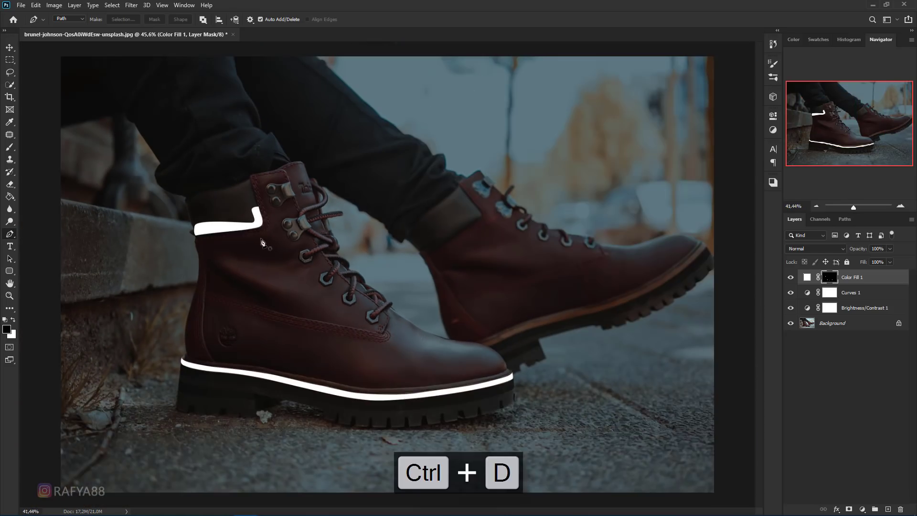
{"action": "scroll", "coordinate": [262, 243], "scroll_direction": "down", "scroll_amount": 1}
{"action": "scroll", "coordinate": [293, 241], "scroll_direction": "down", "scroll_amount": 2}
{"action": "scroll", "coordinate": [301, 242], "scroll_direction": "down", "scroll_amount": 1}
{"action": "scroll", "coordinate": [473, 272], "scroll_direction": "up", "scroll_amount": 2}
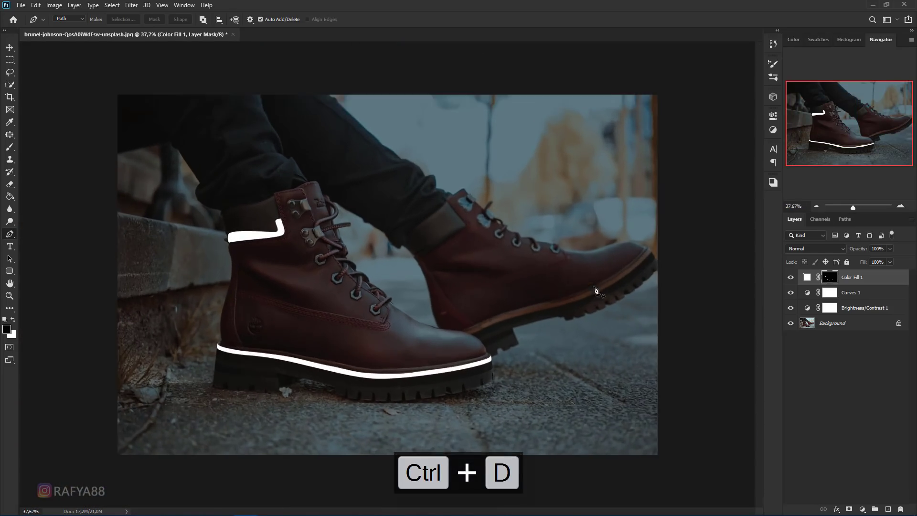
Close the rear boot's collar path and fill it white on the mask
{"action": "scroll", "coordinate": [568, 310], "scroll_direction": "up", "scroll_amount": 3}
{"action": "scroll", "coordinate": [573, 325], "scroll_direction": "up", "scroll_amount": 4}
{"action": "scroll", "coordinate": [477, 263], "scroll_direction": "up", "scroll_amount": 3}
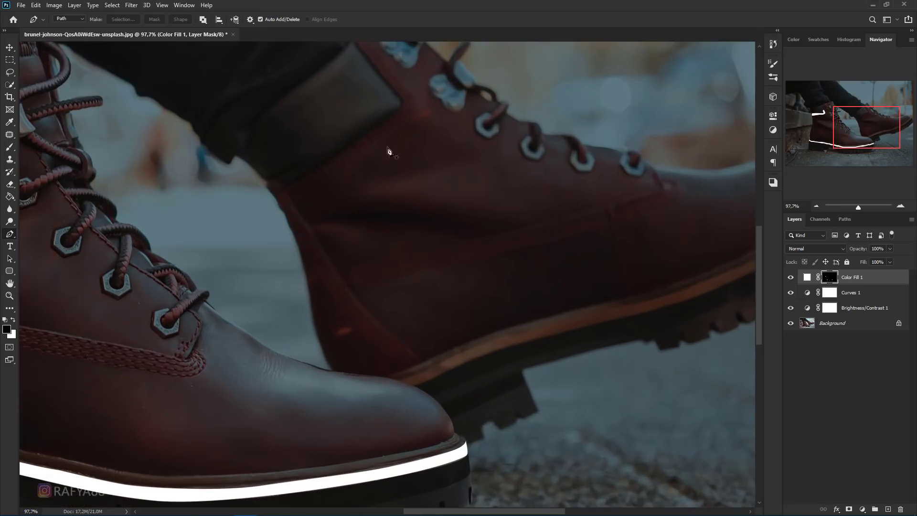
{"action": "scroll", "coordinate": [338, 153], "scroll_direction": "down", "scroll_amount": 4}
{"action": "scroll", "coordinate": [286, 152], "scroll_direction": "up", "scroll_amount": 1}
{"action": "scroll", "coordinate": [411, 220], "scroll_direction": "up", "scroll_amount": 1}
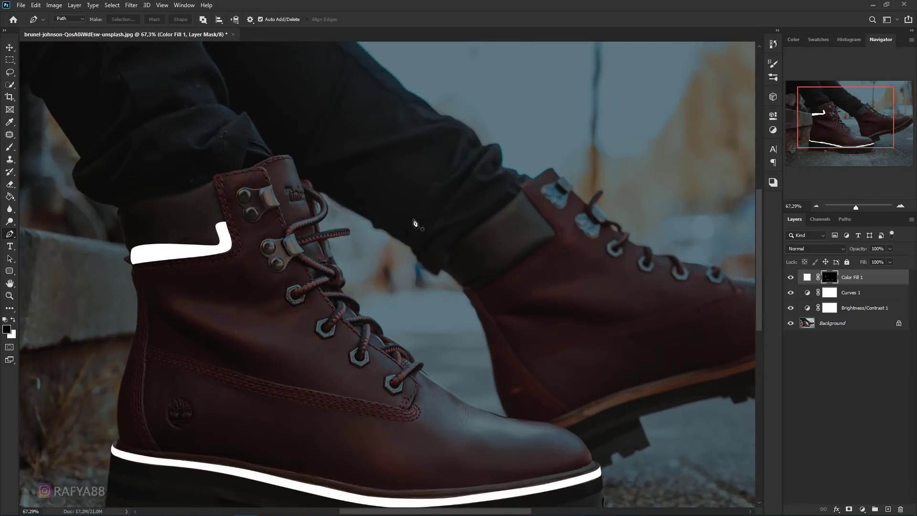
{"action": "scroll", "coordinate": [526, 246], "scroll_direction": "up", "scroll_amount": 1}
{"action": "scroll", "coordinate": [570, 234], "scroll_direction": "up", "scroll_amount": 1}
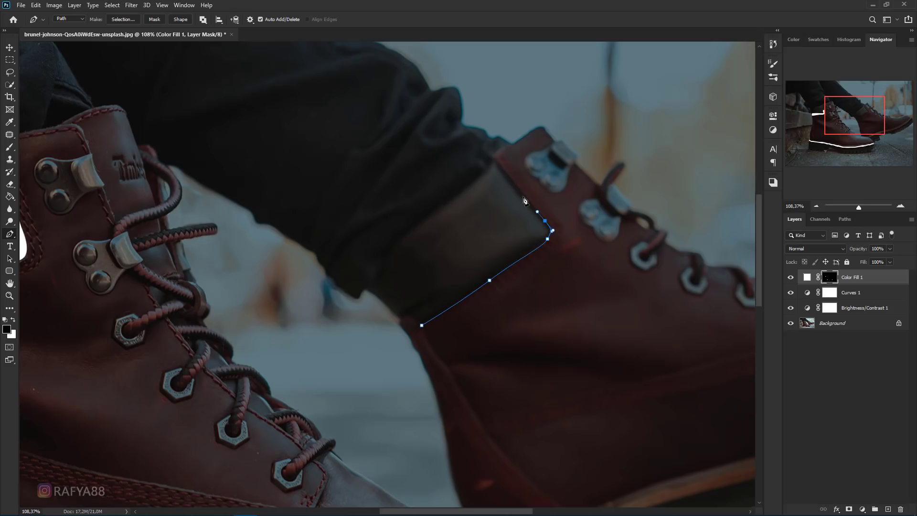
{"action": "left_click_drag", "start_coordinate": [416, 301], "coordinate": [416, 311]}
{"action": "left_click", "coordinate": [422, 325]}
{"action": "scroll", "coordinate": [425, 325], "scroll_direction": "down", "scroll_amount": 2}
{"action": "scroll", "coordinate": [475, 237], "scroll_direction": "up", "scroll_amount": 2}
{"action": "key", "text": "ctrl+Return"}
{"action": "key", "text": "ctrl+BackSpace"}
{"action": "key", "text": "ctrl+d"}
Undo the rear collar fill to return to the editable path
{"action": "scroll", "coordinate": [444, 205], "scroll_direction": "down", "scroll_amount": 2}
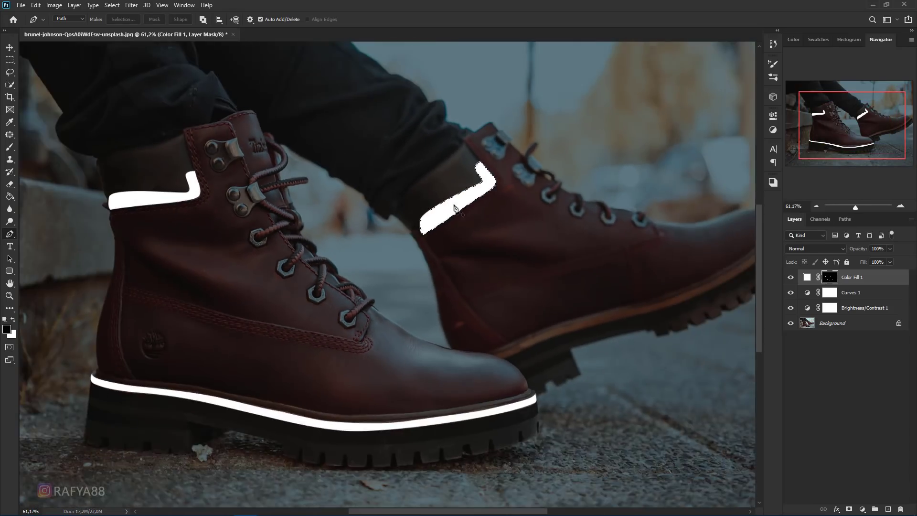
{"action": "scroll", "coordinate": [502, 200], "scroll_direction": "down", "scroll_amount": 2}
{"action": "scroll", "coordinate": [450, 230], "scroll_direction": "up", "scroll_amount": 1}
{"action": "scroll", "coordinate": [451, 230], "scroll_direction": "up", "scroll_amount": 3}
{"action": "key", "text": "ctrl+z"}
{"action": "key", "text": "ctrl+z"}
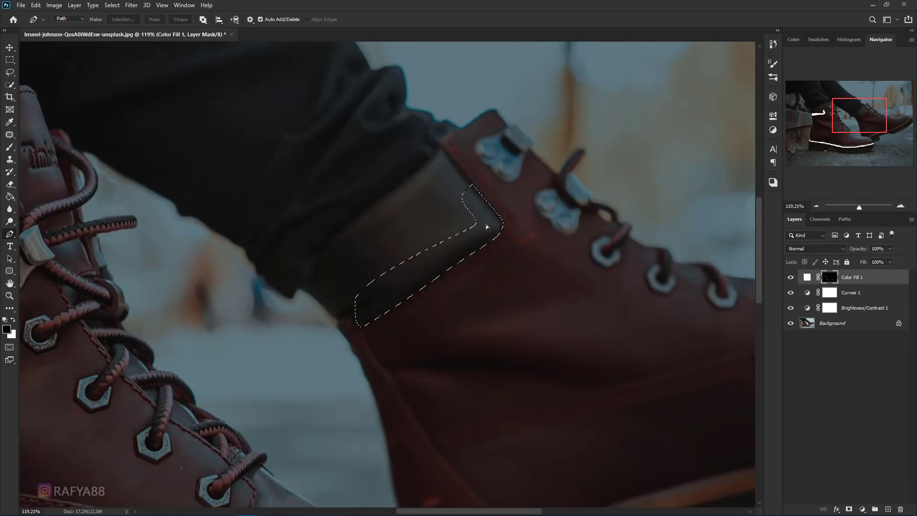
{"action": "key", "text": "ctrl+z"}
{"action": "scroll", "coordinate": [473, 229], "scroll_direction": "down", "scroll_amount": 2}
{"action": "scroll", "coordinate": [477, 230], "scroll_direction": "up", "scroll_amount": 3}
Reshape the rear collar path's anchors and refill the collar strip white
{"action": "left_click_drag", "start_coordinate": [300, 336], "coordinate": [302, 304]}
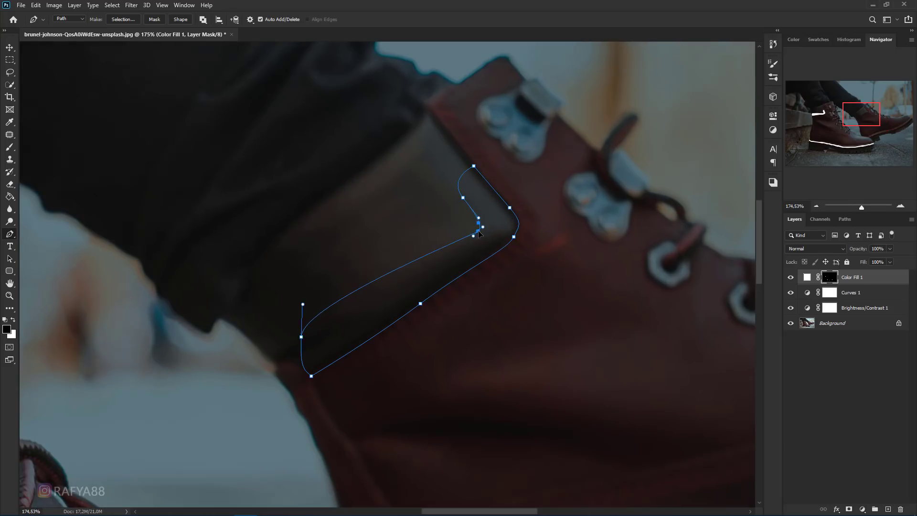
{"action": "scroll", "coordinate": [363, 282], "scroll_direction": "down", "scroll_amount": 2}
{"action": "scroll", "coordinate": [407, 273], "scroll_direction": "up", "scroll_amount": 2}
{"action": "left_click_drag", "start_coordinate": [387, 294], "coordinate": [386, 301]}
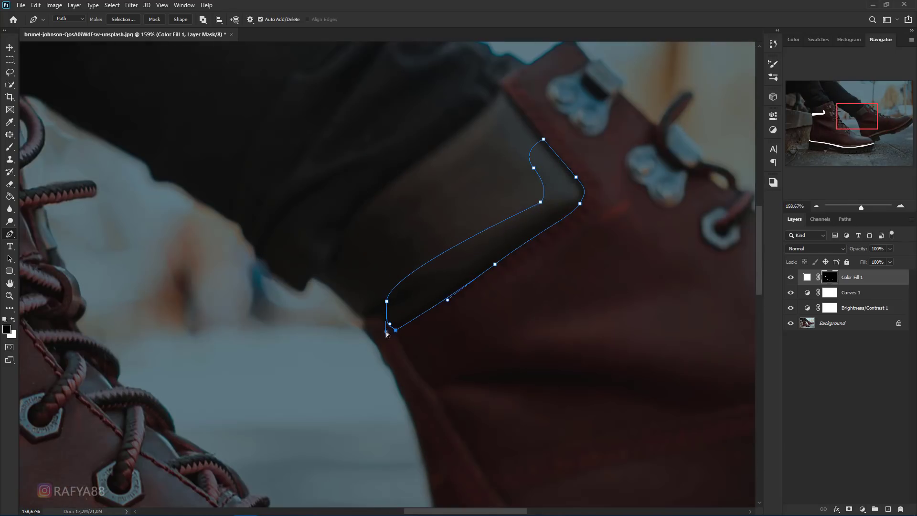
{"action": "left_click_drag", "start_coordinate": [543, 205], "coordinate": [547, 196]}
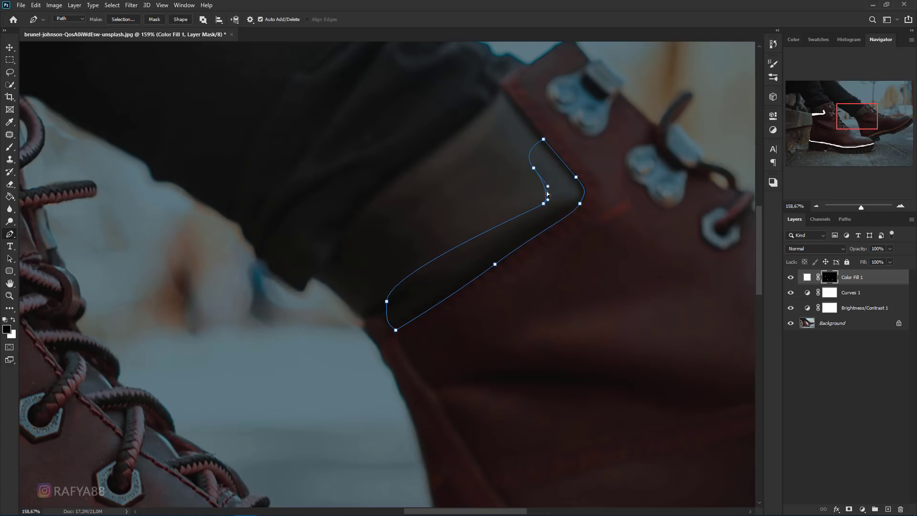
{"action": "scroll", "coordinate": [578, 197], "scroll_direction": "down", "scroll_amount": 2}
{"action": "scroll", "coordinate": [529, 210], "scroll_direction": "up", "scroll_amount": 2}
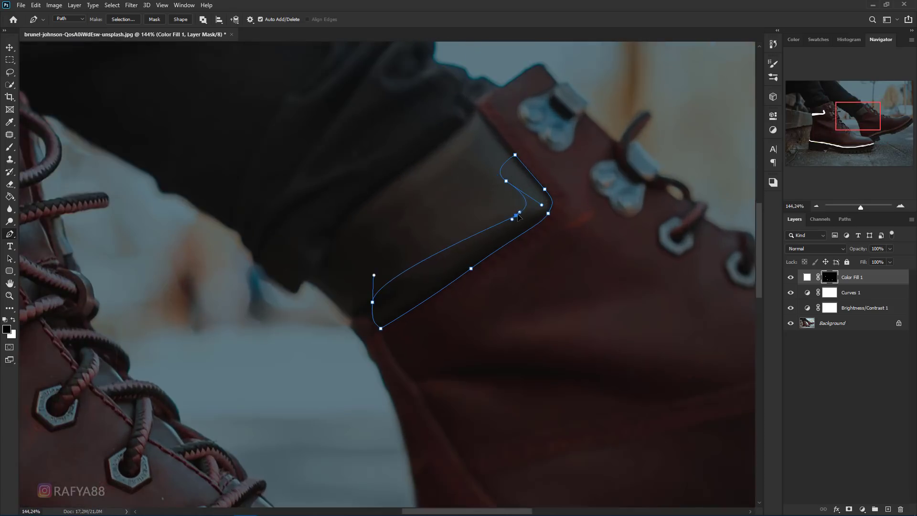
{"action": "scroll", "coordinate": [530, 210], "scroll_direction": "down", "scroll_amount": 1}
{"action": "scroll", "coordinate": [529, 210], "scroll_direction": "down", "scroll_amount": 3}
{"action": "key", "text": "ctrl+Return"}
{"action": "key", "text": "ctrl+BackSpace"}
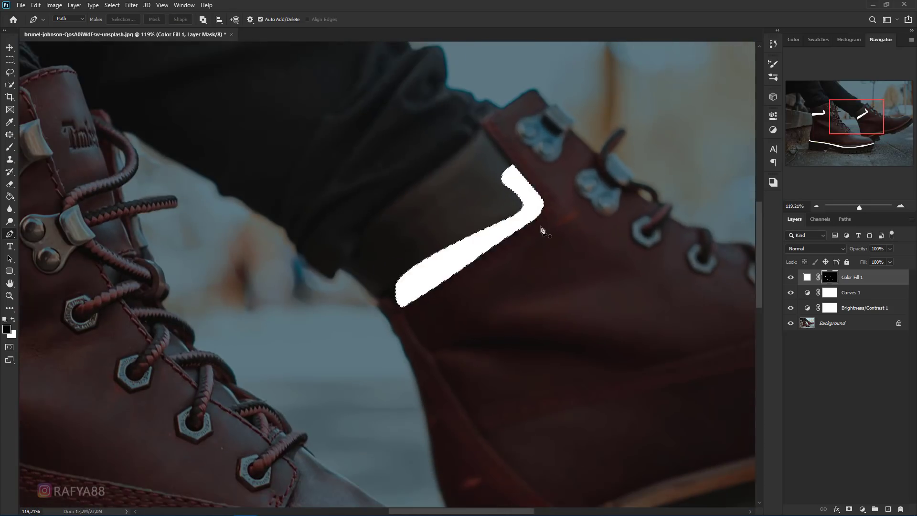
Trace a curved path along the rear boot's sole welt
{"action": "scroll", "coordinate": [521, 244], "scroll_direction": "up", "scroll_amount": 2}
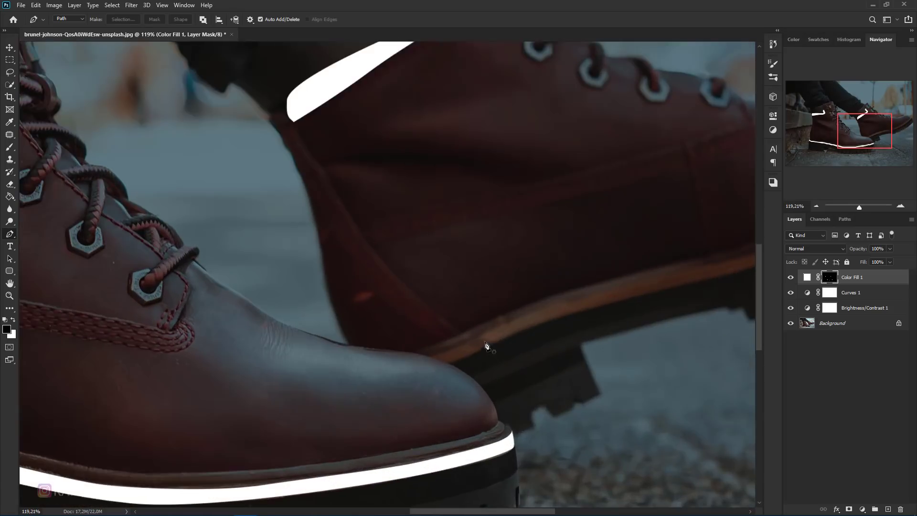
{"action": "scroll", "coordinate": [484, 344], "scroll_direction": "up", "scroll_amount": 3}
{"action": "left_click_drag", "start_coordinate": [463, 316], "coordinate": [434, 296]}
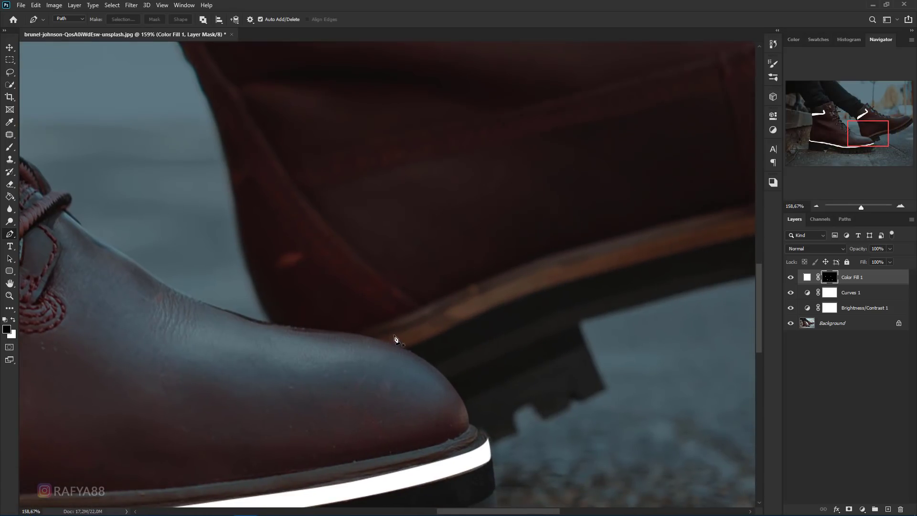
{"action": "left_click_drag", "start_coordinate": [475, 299], "coordinate": [333, 388]}
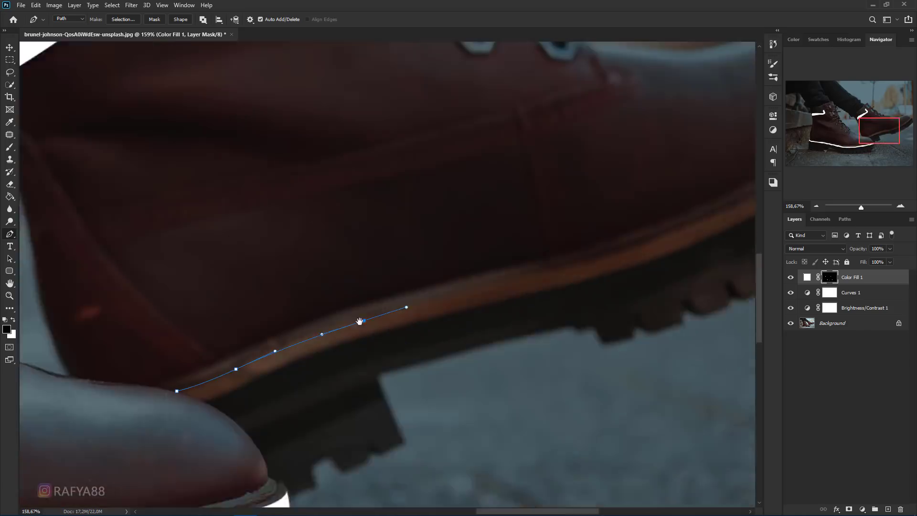
{"action": "left_click_drag", "start_coordinate": [573, 296], "coordinate": [461, 316]}
{"action": "left_click", "coordinate": [528, 285]}
{"action": "left_click_drag", "start_coordinate": [573, 267], "coordinate": [525, 320]}
{"action": "left_click", "coordinate": [527, 313]}
{"action": "left_click_drag", "start_coordinate": [628, 245], "coordinate": [655, 217]}
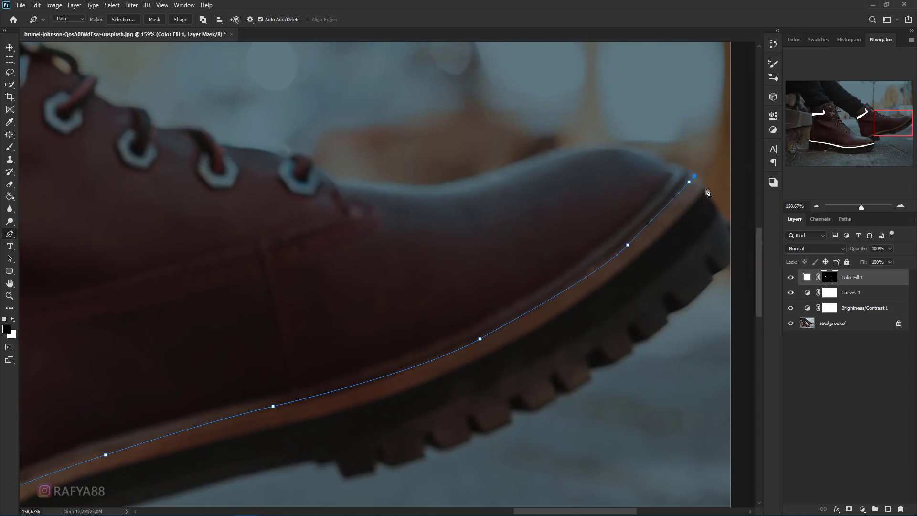
{"action": "left_click", "coordinate": [607, 279]}
{"action": "left_click", "coordinate": [537, 329]}
{"action": "left_click_drag", "start_coordinate": [537, 329], "coordinate": [596, 293]}
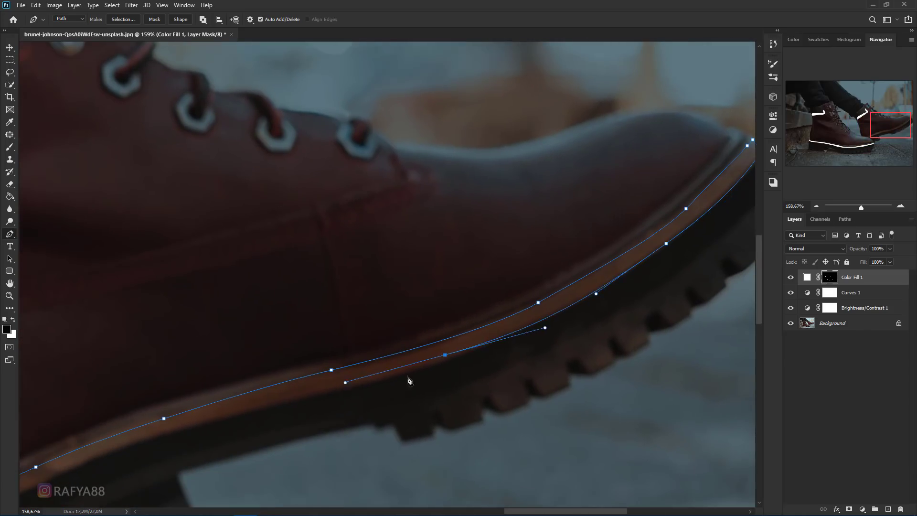
Close the rear sole path and fill it white in the Color Fill mask
{"action": "mouse_move", "coordinate": [385, 375]}
{"action": "left_mouse_down"}
{"action": "mouse_move", "coordinate": [267, 403]}
{"action": "mouse_move", "coordinate": [498, 285]}
{"action": "left_mouse_up"}
{"action": "left_click", "coordinate": [322, 340]}
{"action": "left_click", "coordinate": [234, 382]}
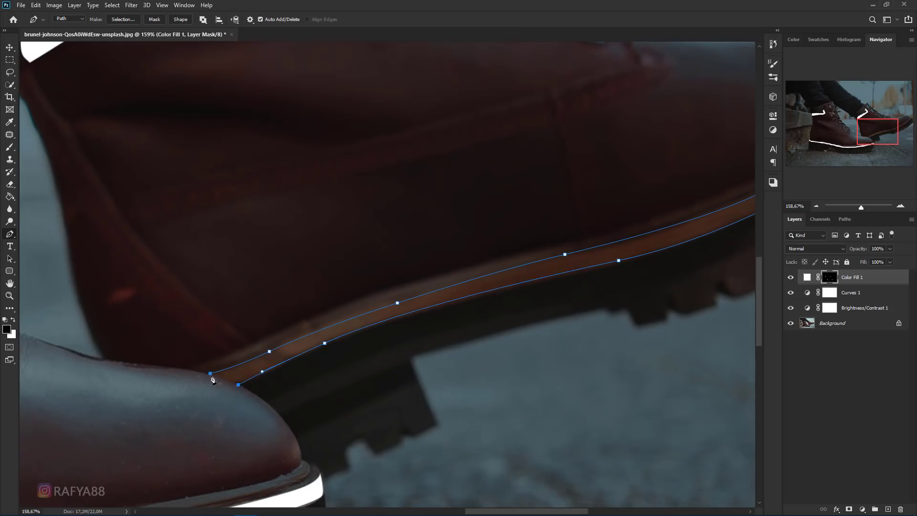
{"action": "left_click", "coordinate": [208, 371]}
{"action": "scroll", "coordinate": [208, 371], "scroll_direction": "down", "scroll_amount": 3}
{"action": "key", "text": "ctrl+Return"}
{"action": "key", "text": "ctrl+BackSpace"}
{"action": "key", "text": "ctrl+0"}
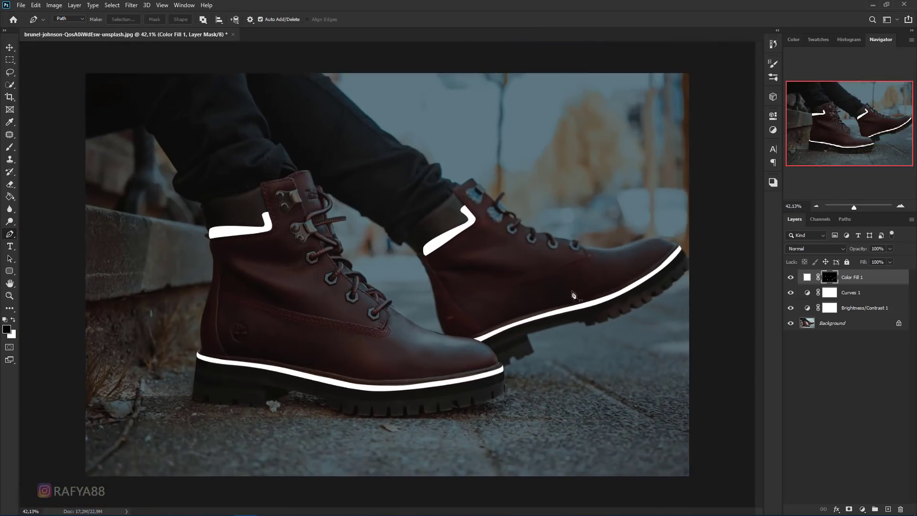
{"action": "scroll", "coordinate": [610, 285], "scroll_direction": "up", "scroll_amount": 3}
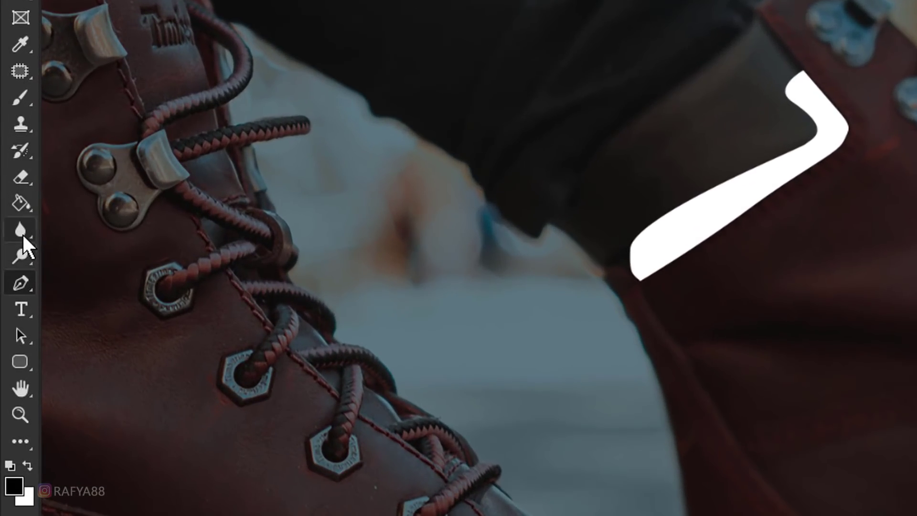
Switch to the Blur Tool at 38% strength and soften the ankle strip's edges
{"action": "right_click", "coordinate": [10, 210]}
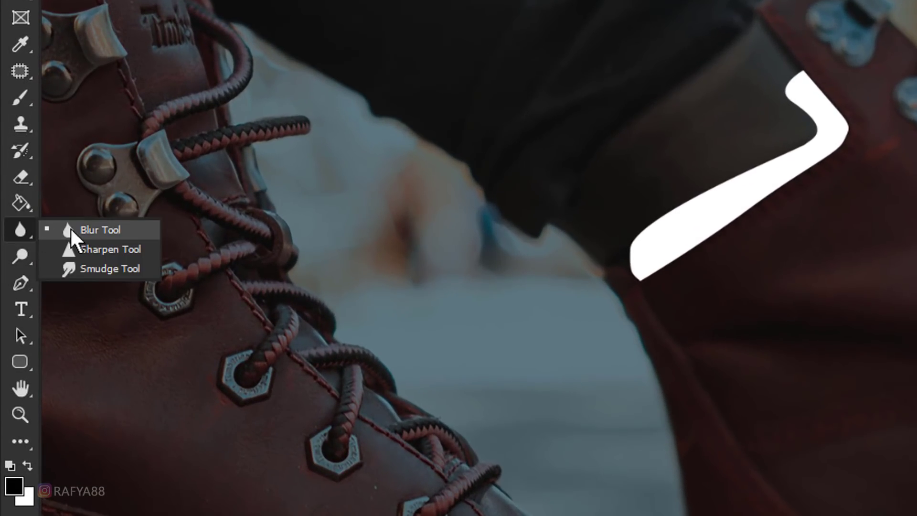
{"action": "left_click", "coordinate": [122, 233]}
{"action": "scroll", "coordinate": [776, 158], "scroll_direction": "up", "scroll_amount": 3}
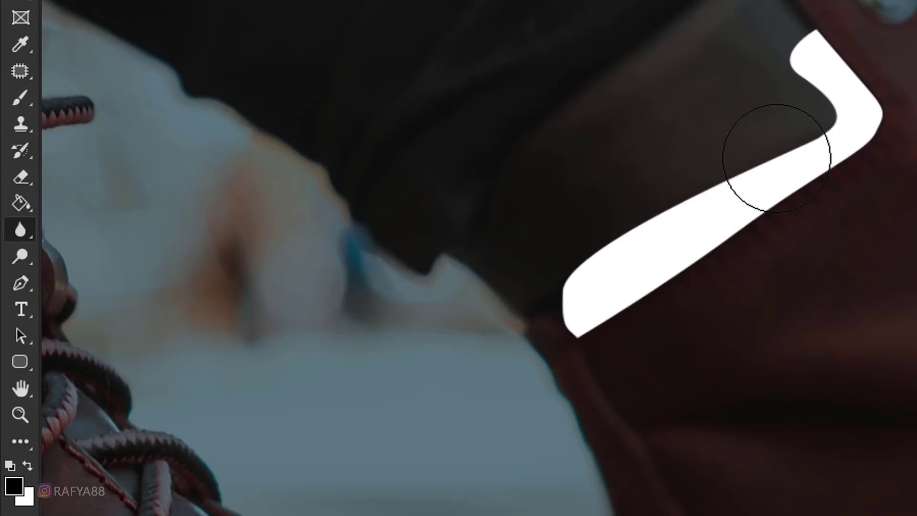
{"action": "scroll", "coordinate": [777, 158], "scroll_direction": "up", "scroll_amount": 1}
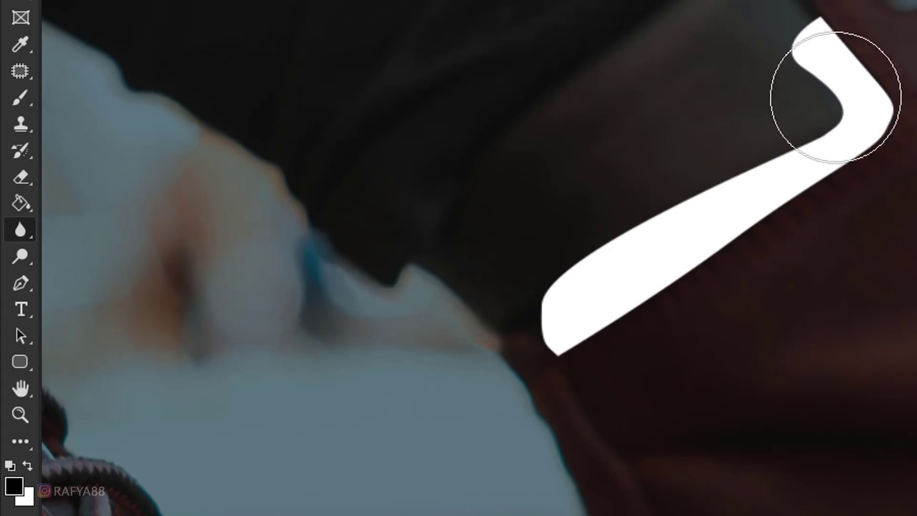
{"action": "left_click_drag", "start_coordinate": [836, 98], "coordinate": [680, 205]}
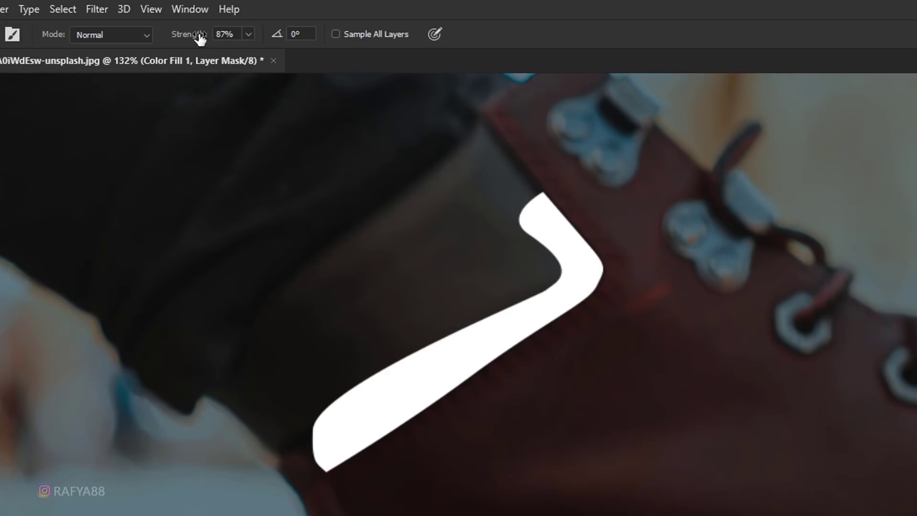
{"action": "left_click_drag", "start_coordinate": [200, 38], "coordinate": [161, 42]}
{"action": "mouse_move", "coordinate": [410, 347]}
{"action": "left_mouse_down"}
{"action": "mouse_move", "coordinate": [327, 395]}
{"action": "mouse_move", "coordinate": [419, 426]}
{"action": "mouse_move", "coordinate": [549, 337]}
{"action": "mouse_move", "coordinate": [523, 297]}
{"action": "left_mouse_up"}
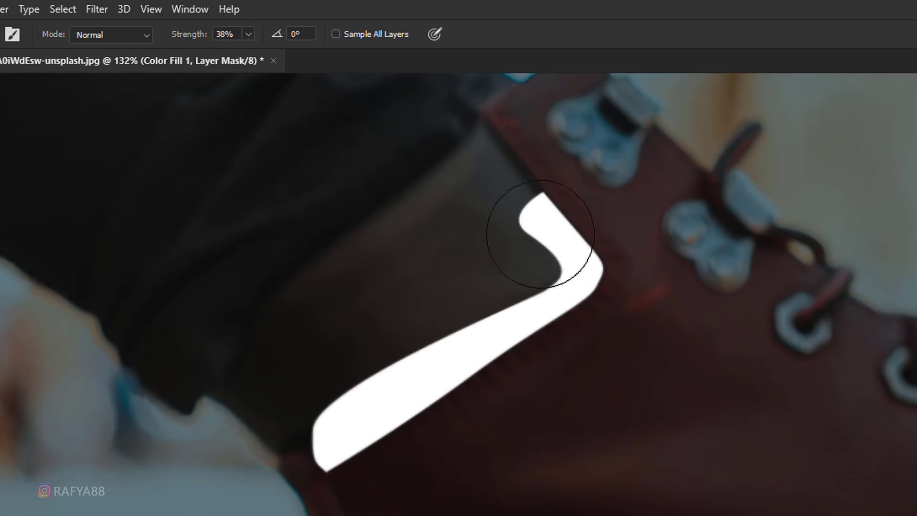
{"action": "scroll", "coordinate": [351, 406], "scroll_direction": "down", "scroll_amount": 2}
{"action": "scroll", "coordinate": [349, 403], "scroll_direction": "up", "scroll_amount": 2}
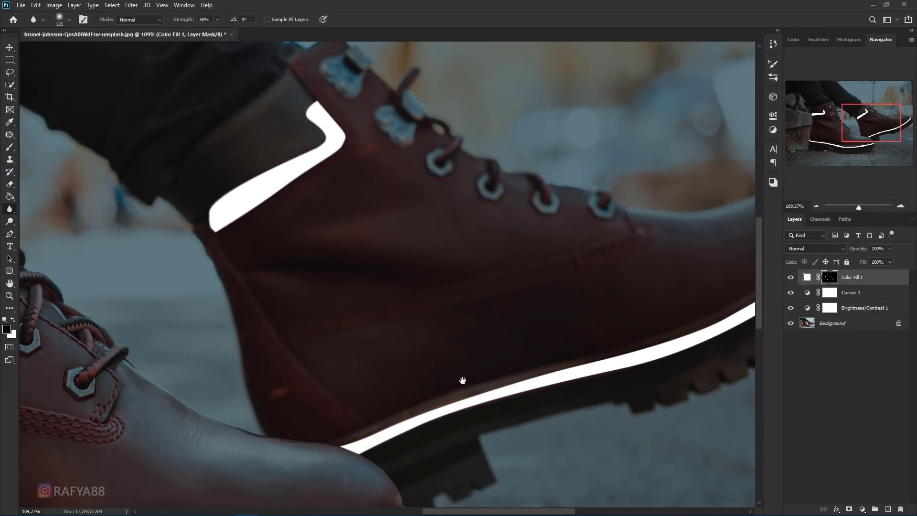
Soften the edges of the white sole stripe on the right boot
{"action": "left_click_drag", "start_coordinate": [462, 380], "coordinate": [352, 381]}
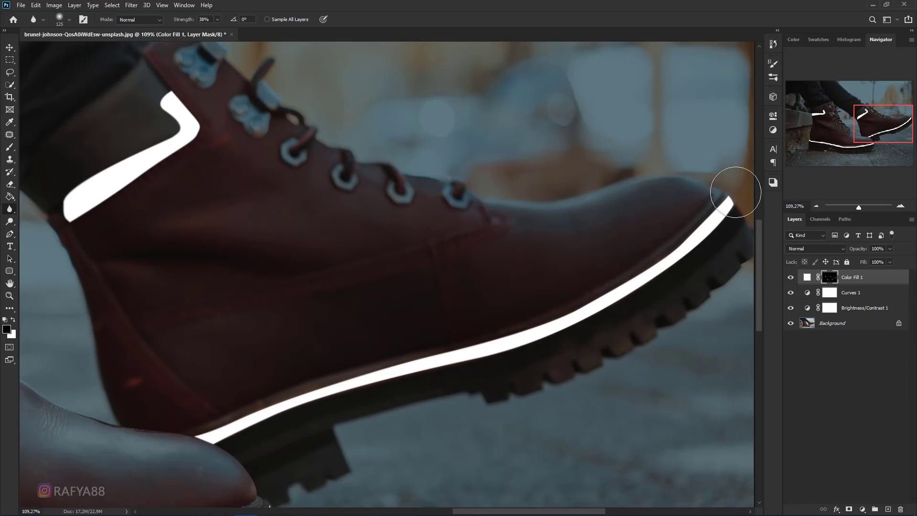
{"action": "left_click_drag", "start_coordinate": [735, 192], "coordinate": [422, 362]}
{"action": "left_click_drag", "start_coordinate": [610, 298], "coordinate": [492, 323]}
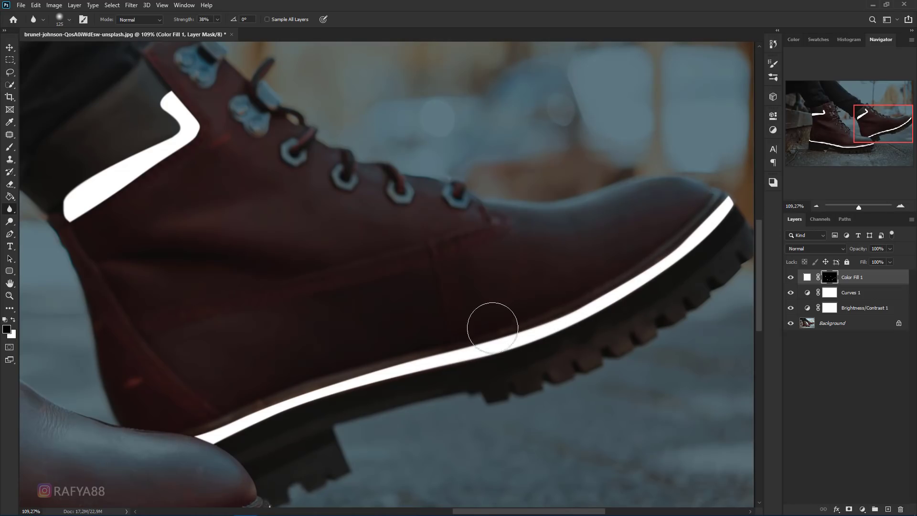
{"action": "mouse_move", "coordinate": [710, 194]}
{"action": "left_mouse_down"}
{"action": "mouse_move", "coordinate": [483, 352]}
{"action": "mouse_move", "coordinate": [344, 379]}
{"action": "left_mouse_up"}
{"action": "scroll", "coordinate": [399, 321], "scroll_direction": "down", "scroll_amount": 2}
{"action": "scroll", "coordinate": [473, 295], "scroll_direction": "down", "scroll_amount": 3}
{"action": "scroll", "coordinate": [472, 248], "scroll_direction": "up", "scroll_amount": 2}
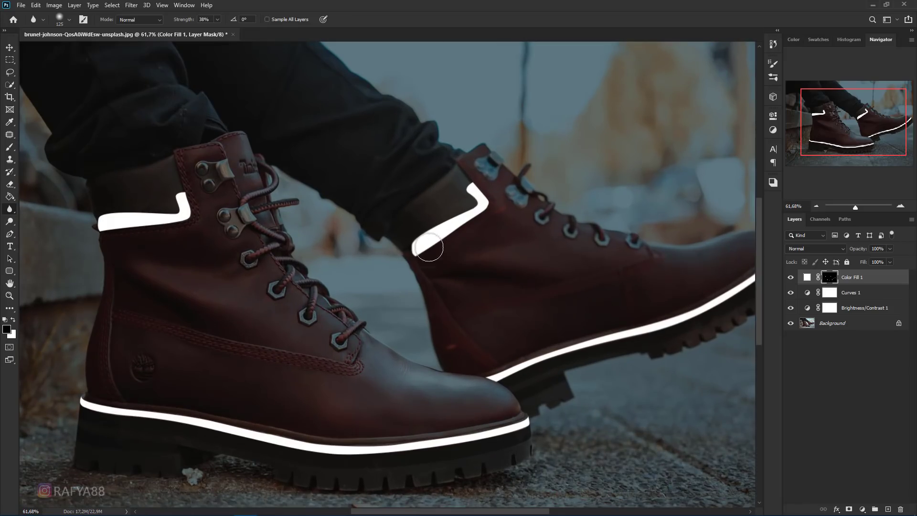
{"action": "scroll", "coordinate": [430, 258], "scroll_direction": "down", "scroll_amount": 3}
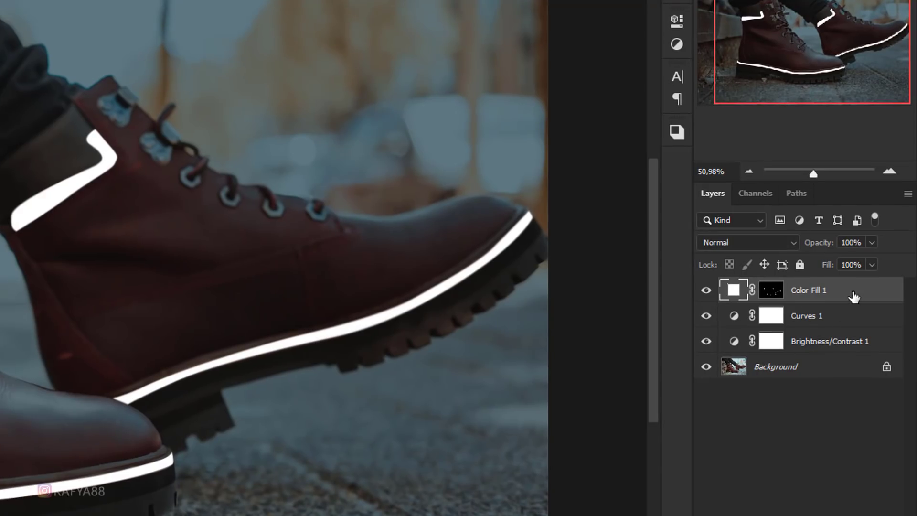
Enable an Outer Glow on Color Fill 1 in bright cyan #00fcff
{"action": "right_click", "coordinate": [843, 294]}
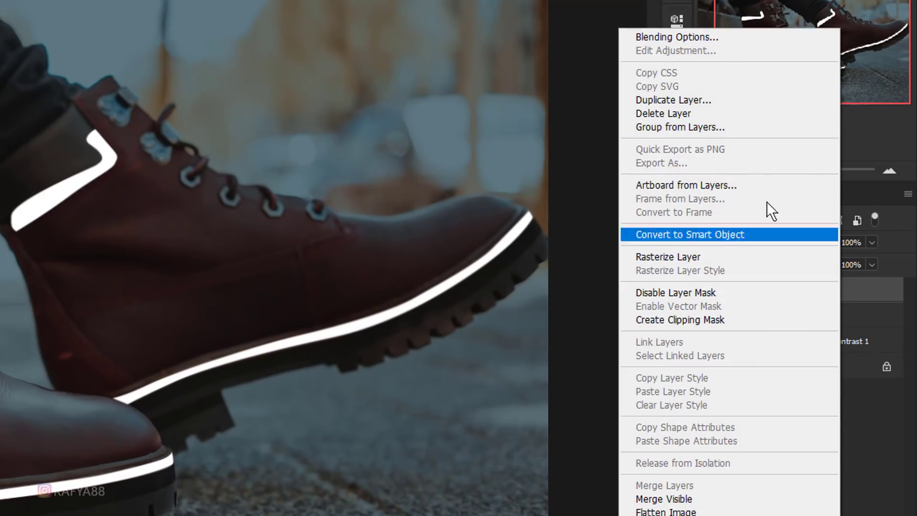
{"action": "left_click", "coordinate": [728, 37]}
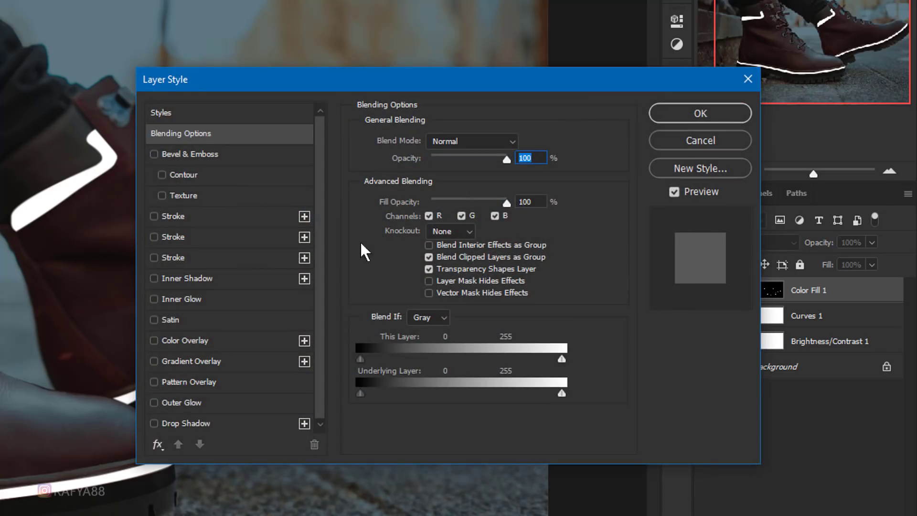
{"action": "left_click", "coordinate": [172, 402]}
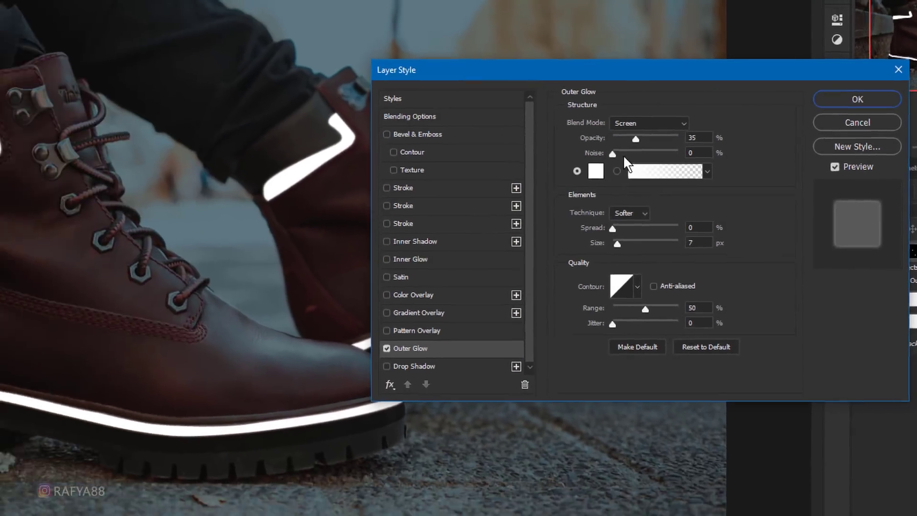
{"action": "left_click", "coordinate": [597, 170]}
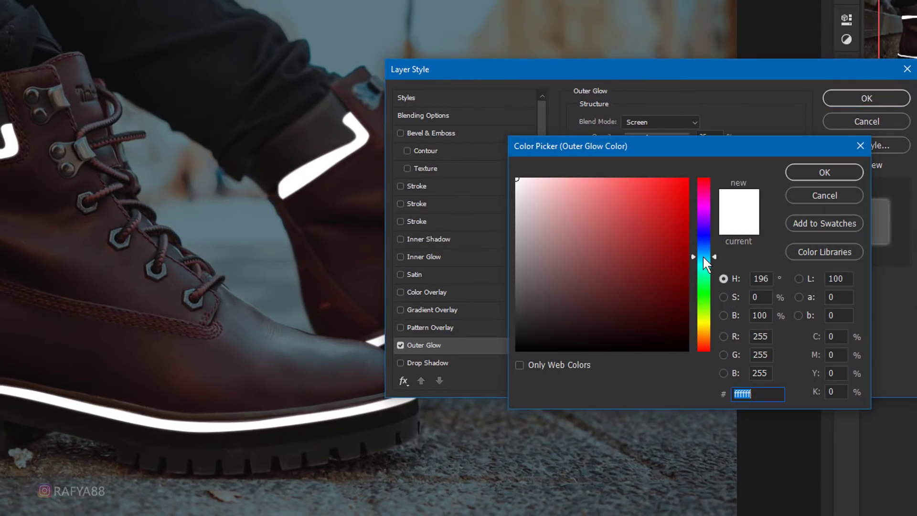
{"action": "left_click_drag", "start_coordinate": [703, 256], "coordinate": [702, 262]}
{"action": "left_click", "coordinate": [681, 178]}
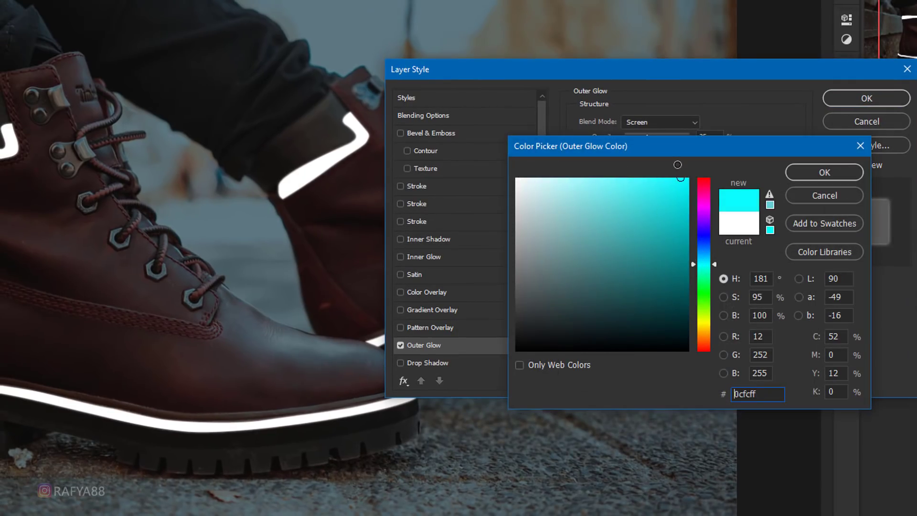
{"action": "left_click_drag", "start_coordinate": [677, 164], "coordinate": [691, 158]}
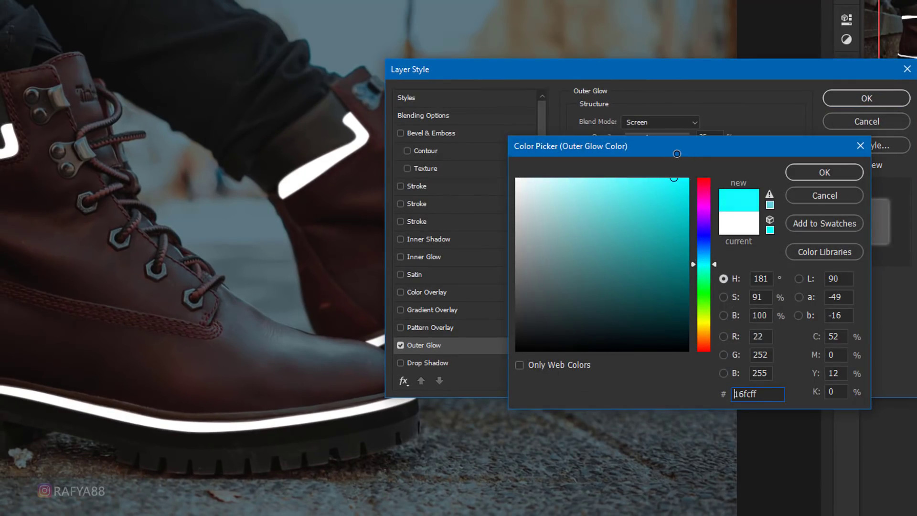
{"action": "left_click", "coordinate": [802, 173]}
Set the cyan glow to 106 px size and 54% opacity, and apply it
{"action": "left_click_drag", "start_coordinate": [629, 241], "coordinate": [655, 241]}
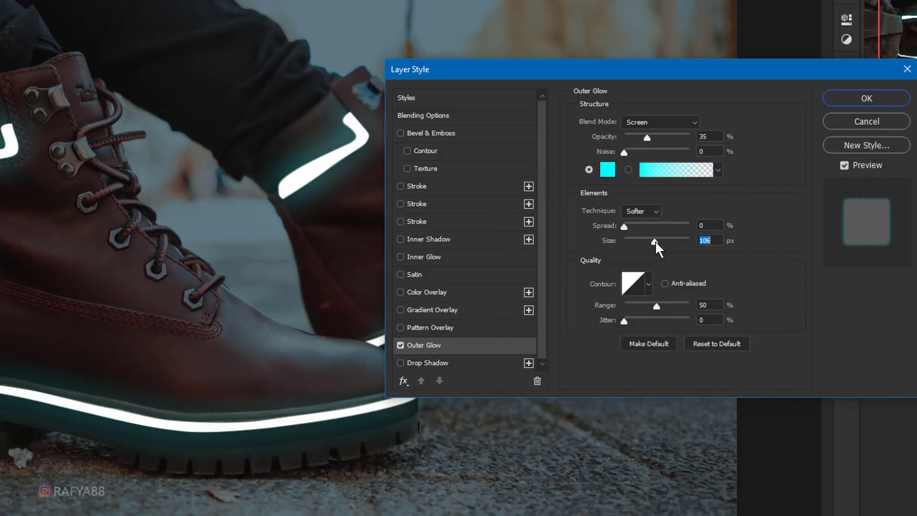
{"action": "mouse_move", "coordinate": [651, 137]}
{"action": "left_mouse_down"}
{"action": "mouse_move", "coordinate": [711, 141]}
{"action": "mouse_move", "coordinate": [663, 146]}
{"action": "left_mouse_up"}
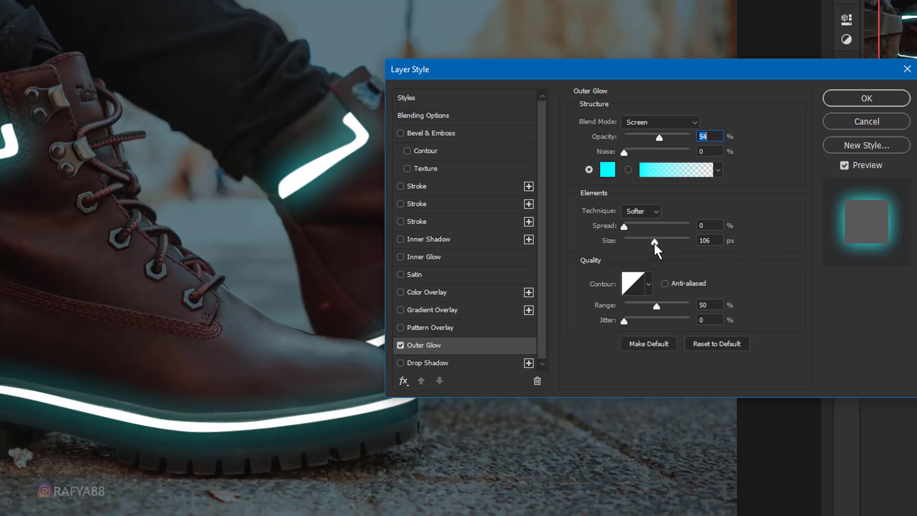
{"action": "left_click", "coordinate": [836, 99]}
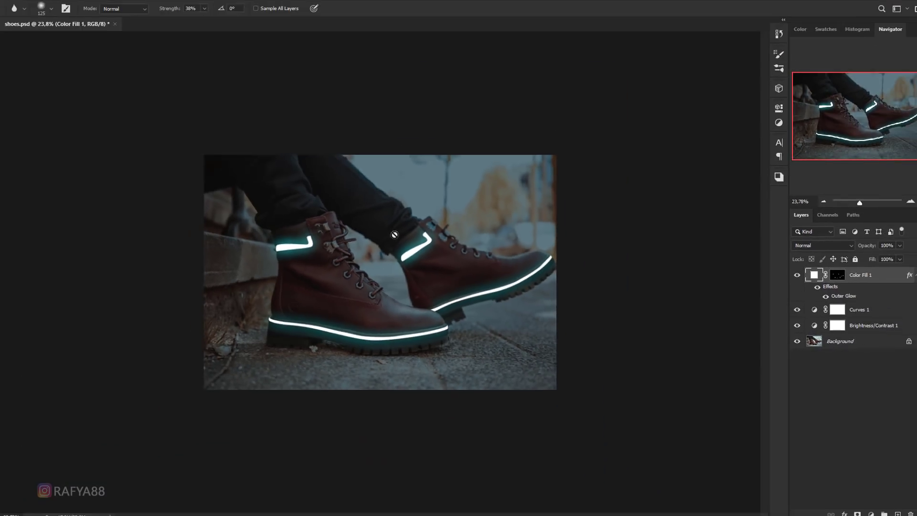
{"action": "scroll", "coordinate": [343, 254], "scroll_direction": "up", "scroll_amount": 3}
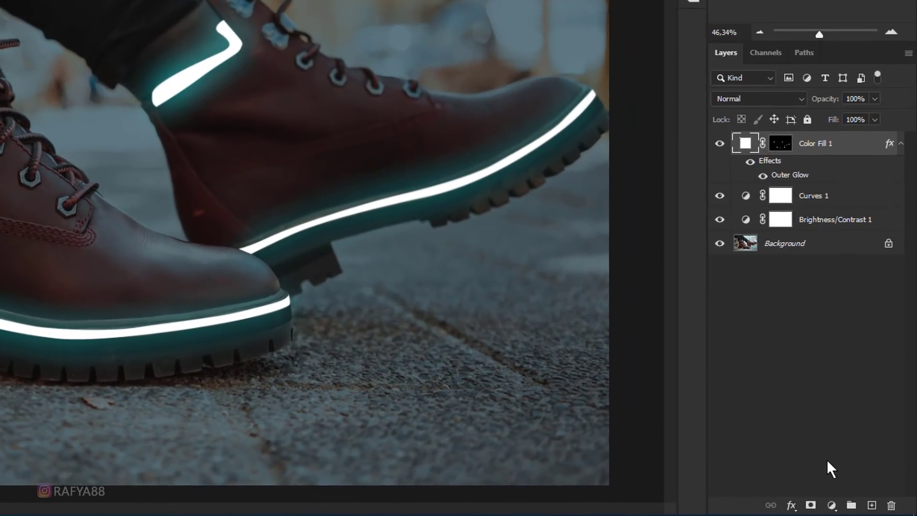
Add a white Solid Color fill layer, Color Fill 2, and invert its mask to black
{"action": "left_click", "coordinate": [831, 506]}
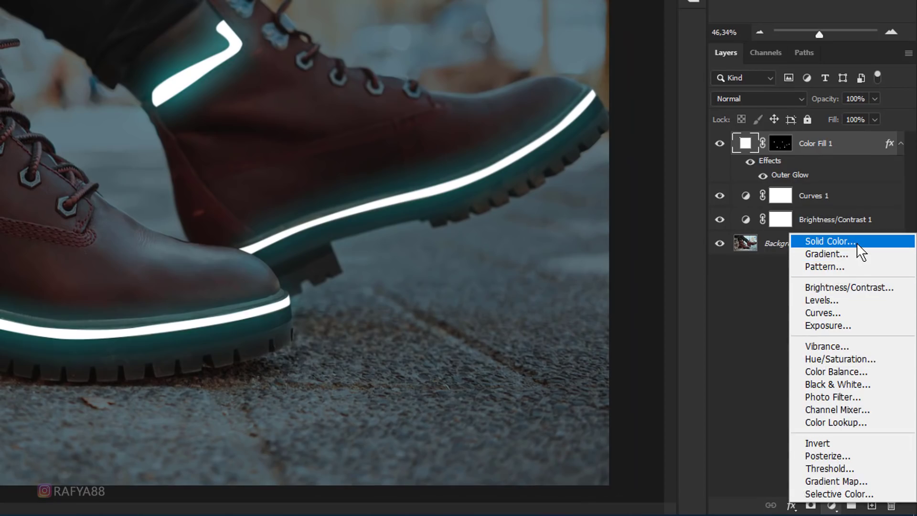
{"action": "left_click", "coordinate": [830, 241]}
{"action": "left_click_drag", "start_coordinate": [416, 181], "coordinate": [323, 58]}
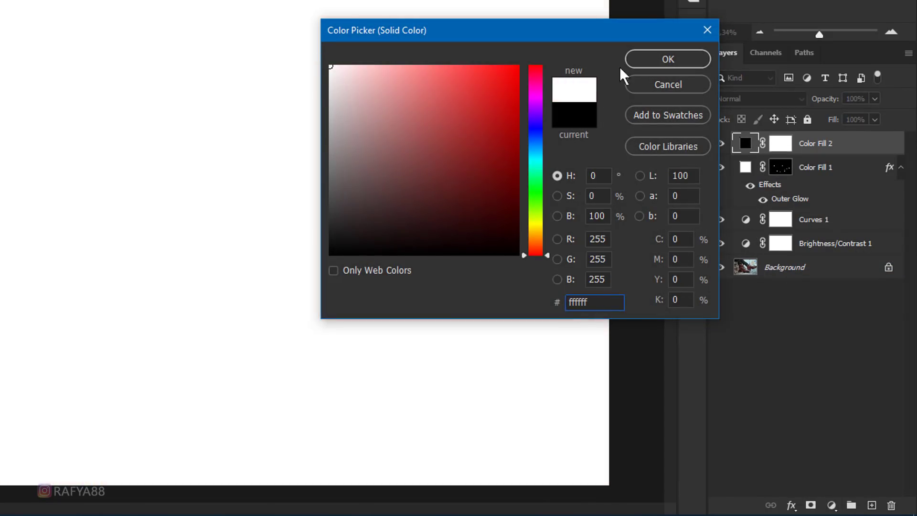
{"action": "left_click", "coordinate": [668, 59]}
{"action": "left_click", "coordinate": [779, 145]}
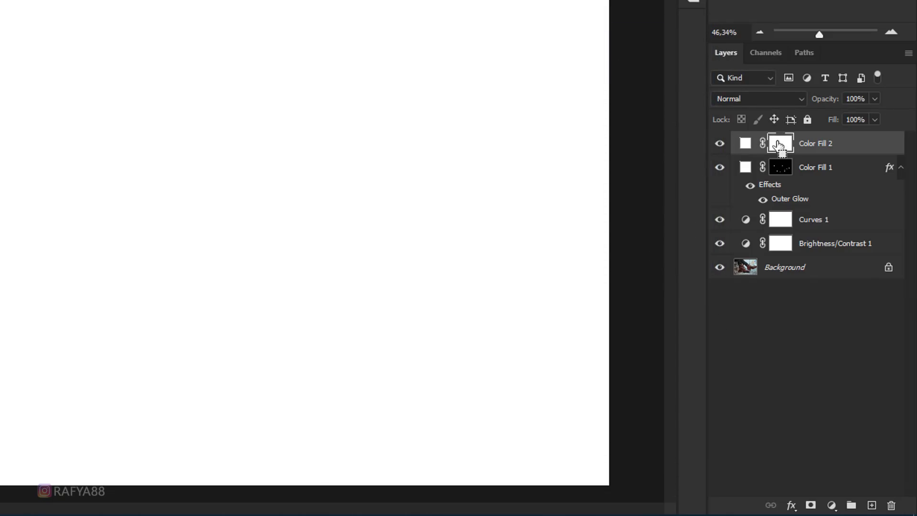
{"action": "key", "text": "ctrl+i"}
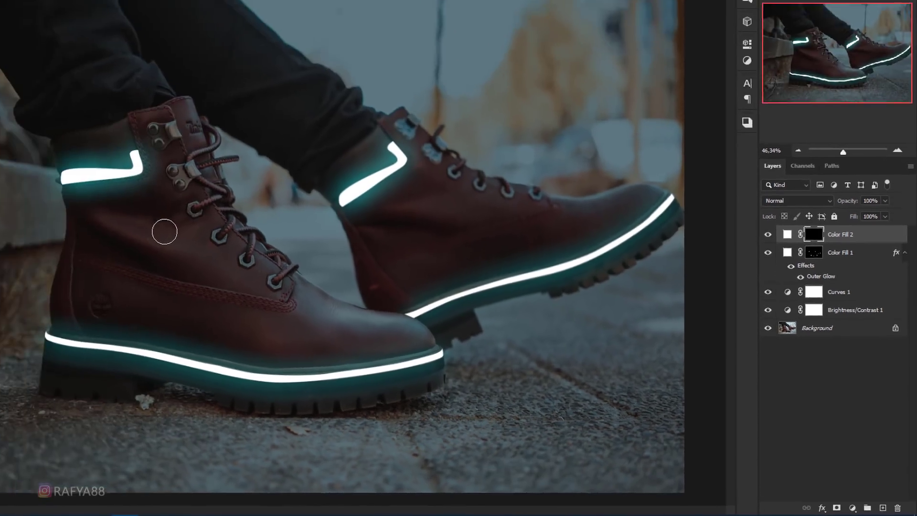
Zoom in on the front boot's laces and switch to the Pen tool
{"action": "key", "text": "z"}
{"action": "left_click_drag", "start_coordinate": [293, 287], "coordinate": [343, 268]}
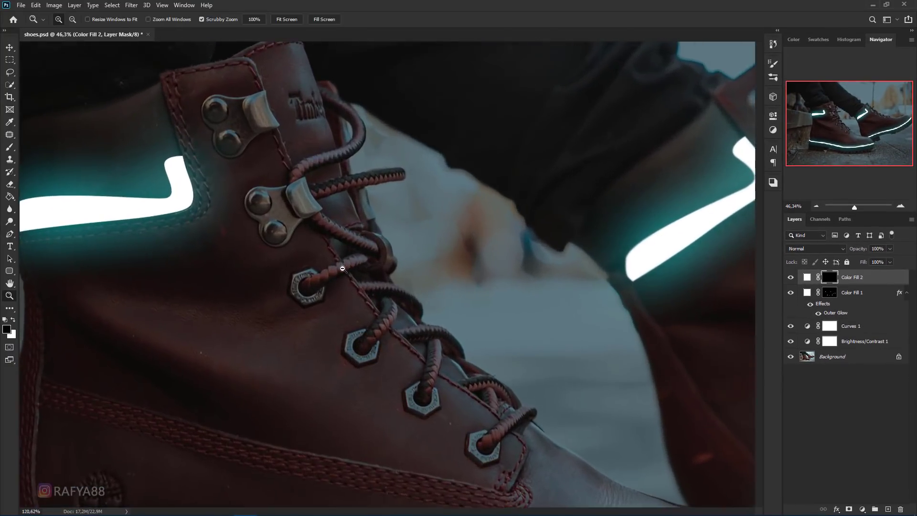
{"action": "key", "text": "r"}
{"action": "scroll", "coordinate": [335, 224], "scroll_direction": "up", "scroll_amount": 1}
{"action": "scroll", "coordinate": [324, 239], "scroll_direction": "up", "scroll_amount": 2}
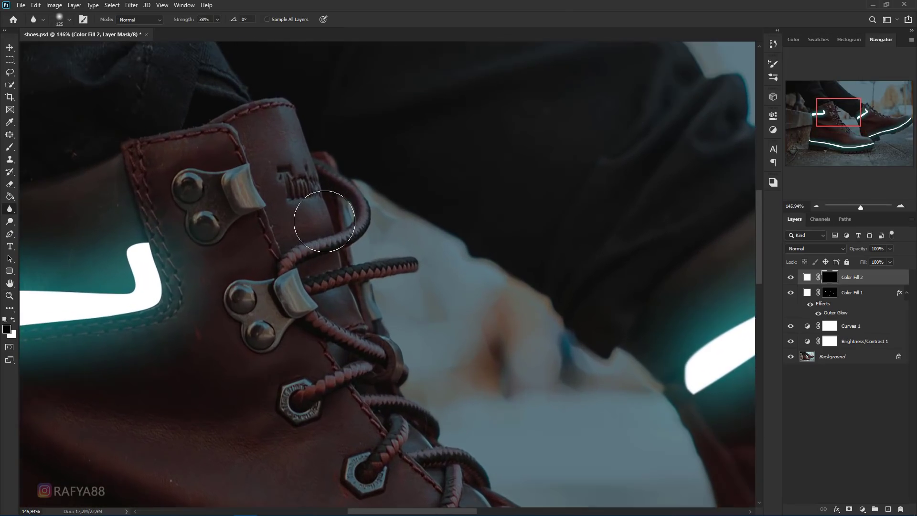
{"action": "left_click", "coordinate": [10, 234]}
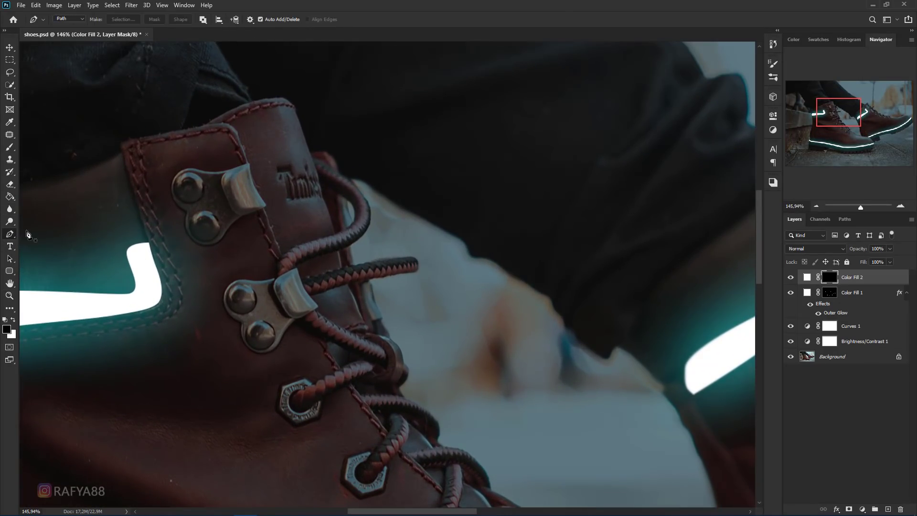
{"action": "scroll", "coordinate": [328, 175], "scroll_direction": "up", "scroll_amount": 1}
{"action": "scroll", "coordinate": [334, 172], "scroll_direction": "up", "scroll_amount": 1}
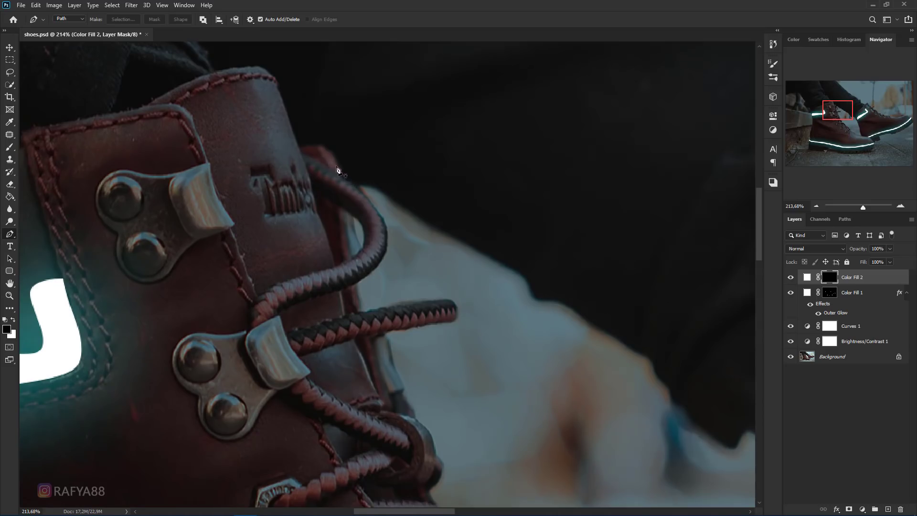
Trace the top lace and fill its selection white in Color Fill 2's mask
{"action": "left_click", "coordinate": [306, 162]}
{"action": "left_click_drag", "start_coordinate": [287, 298], "coordinate": [278, 304]}
{"action": "left_click_drag", "start_coordinate": [281, 289], "coordinate": [290, 284]}
{"action": "left_click_drag", "start_coordinate": [338, 195], "coordinate": [315, 181]}
{"action": "key", "text": "ctrl+Return"}
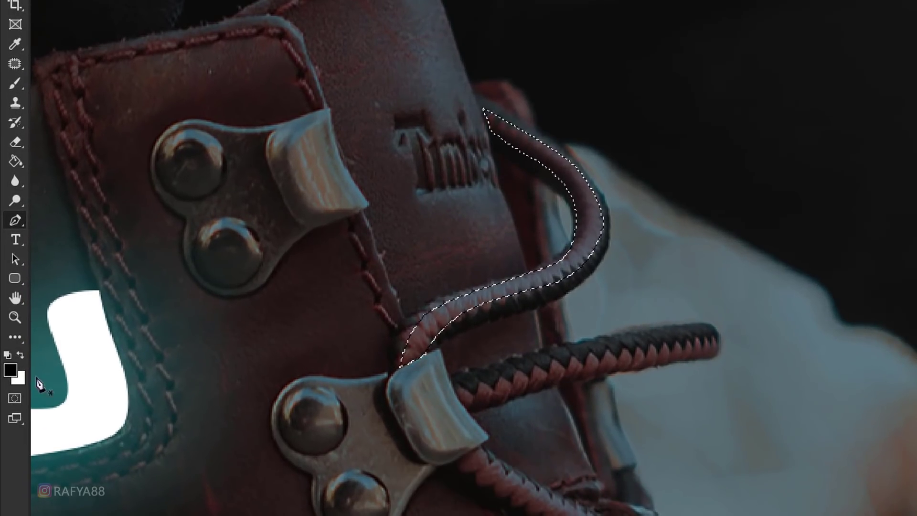
{"action": "key", "text": "Delete"}
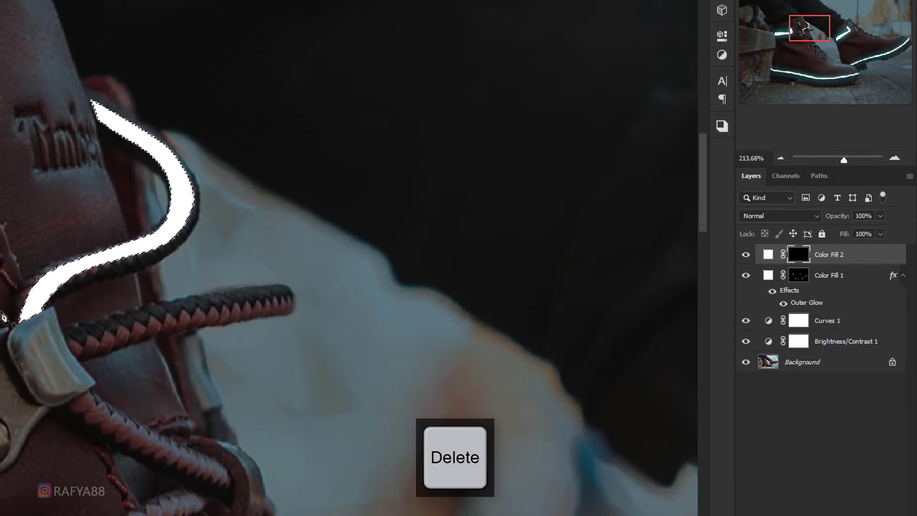
{"action": "key", "text": "ctrl+d"}
Add a pink #ff0066 Outer Glow to Color Fill 2, 27 px at 76% opacity
{"action": "right_click", "coordinate": [868, 258]}
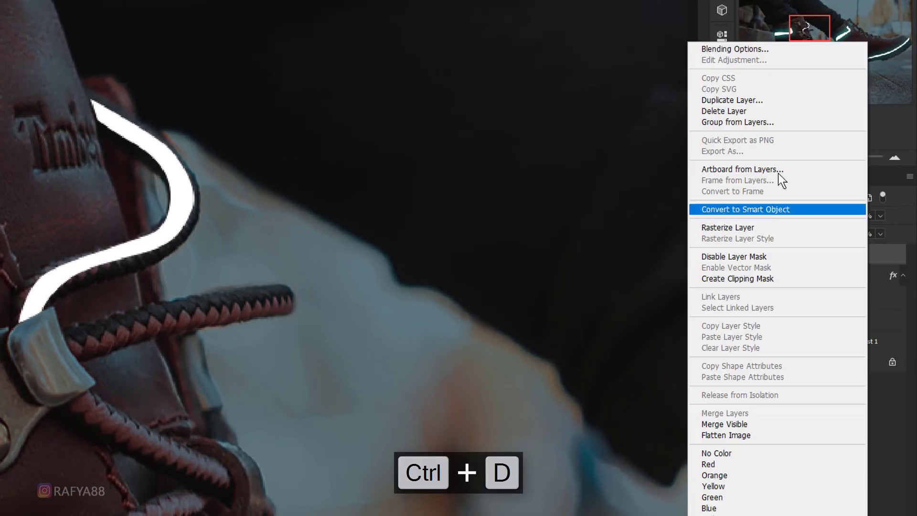
{"action": "left_click", "coordinate": [772, 46]}
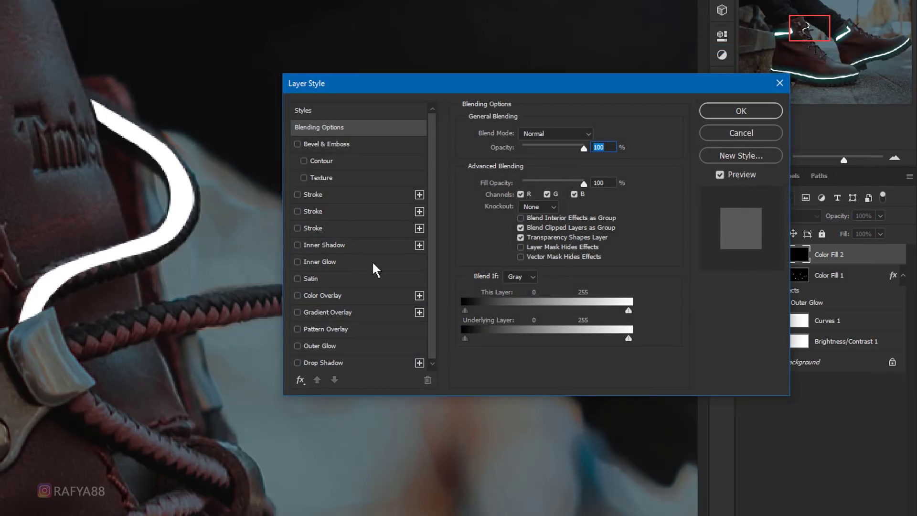
{"action": "left_click", "coordinate": [327, 346]}
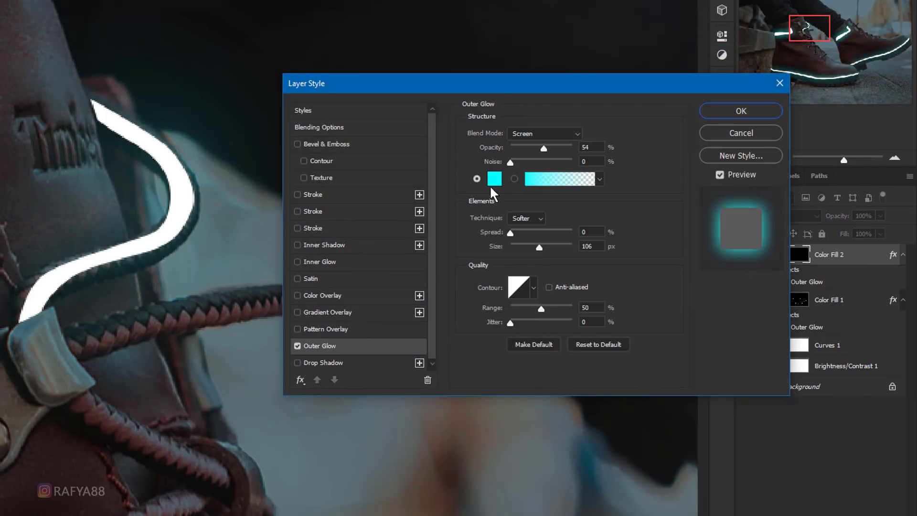
{"action": "left_click", "coordinate": [494, 179]}
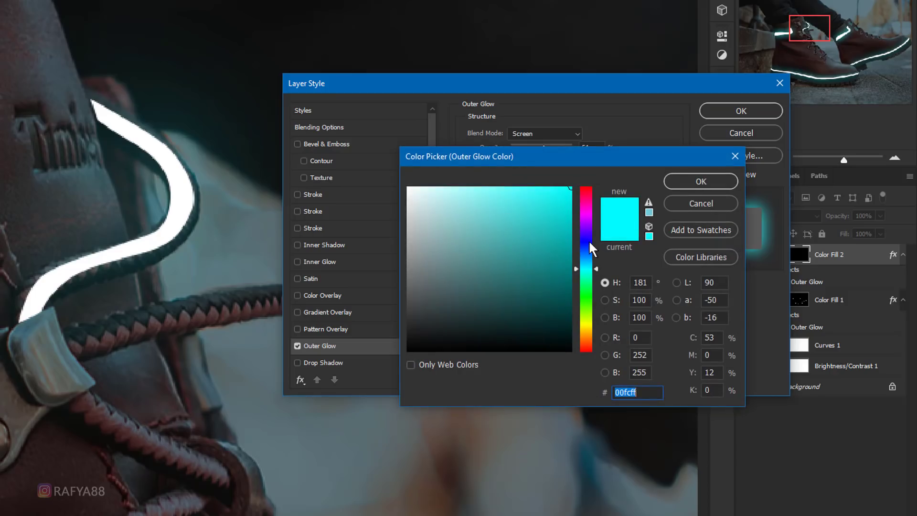
{"action": "left_click_drag", "start_coordinate": [588, 240], "coordinate": [589, 196]}
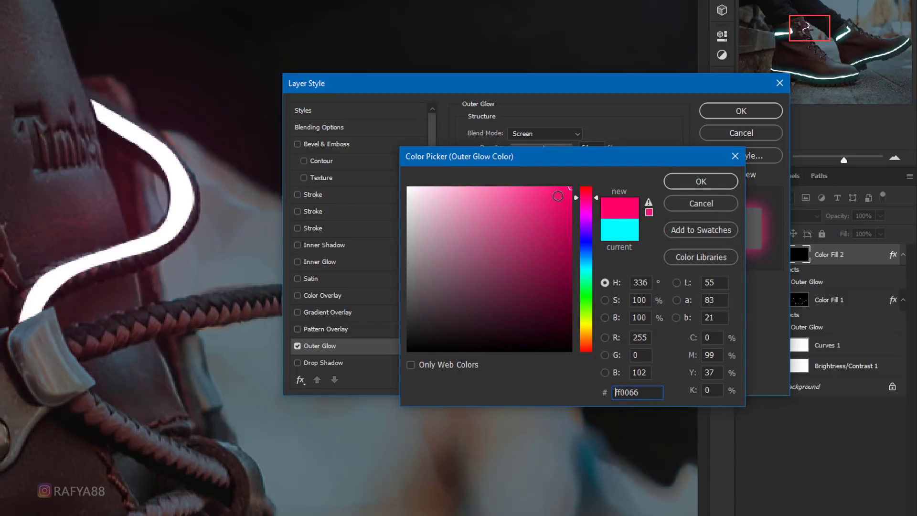
{"action": "left_click", "coordinate": [682, 183]}
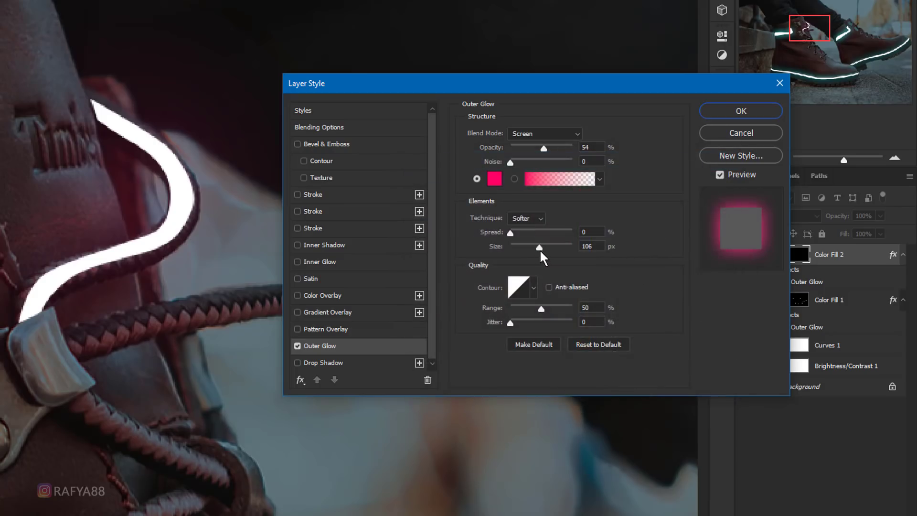
{"action": "left_click_drag", "start_coordinate": [539, 249], "coordinate": [520, 246]}
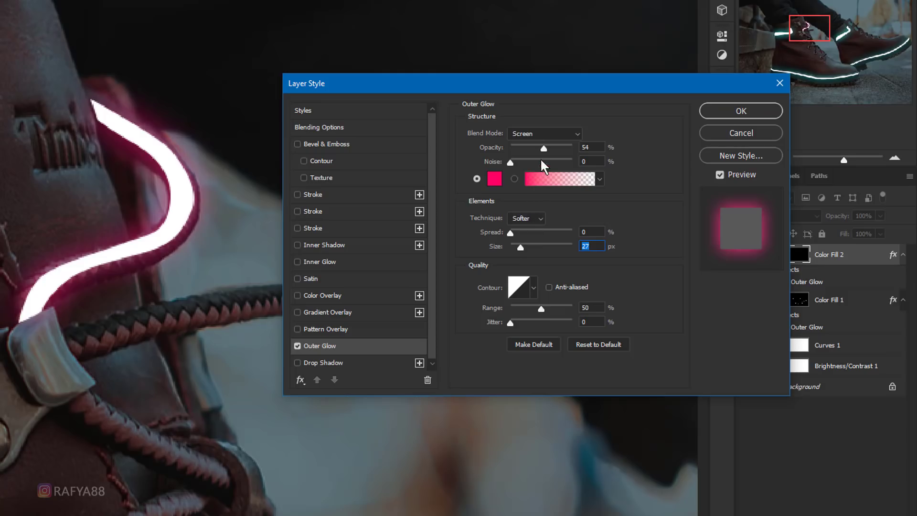
{"action": "left_click_drag", "start_coordinate": [543, 146], "coordinate": [547, 156]}
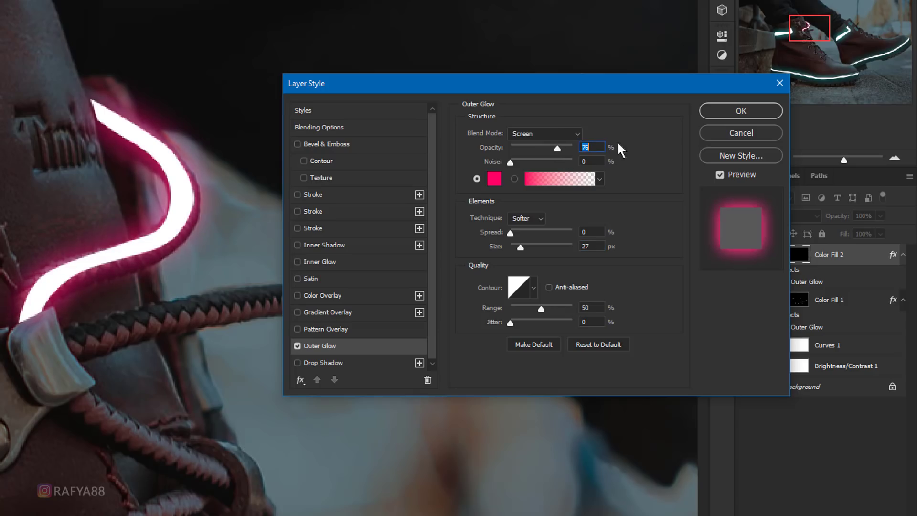
{"action": "left_click", "coordinate": [712, 111]}
Trace the long upper lace segment and fill it white in Color Fill 2's mask
{"action": "scroll", "coordinate": [175, 187], "scroll_direction": "down", "scroll_amount": 5}
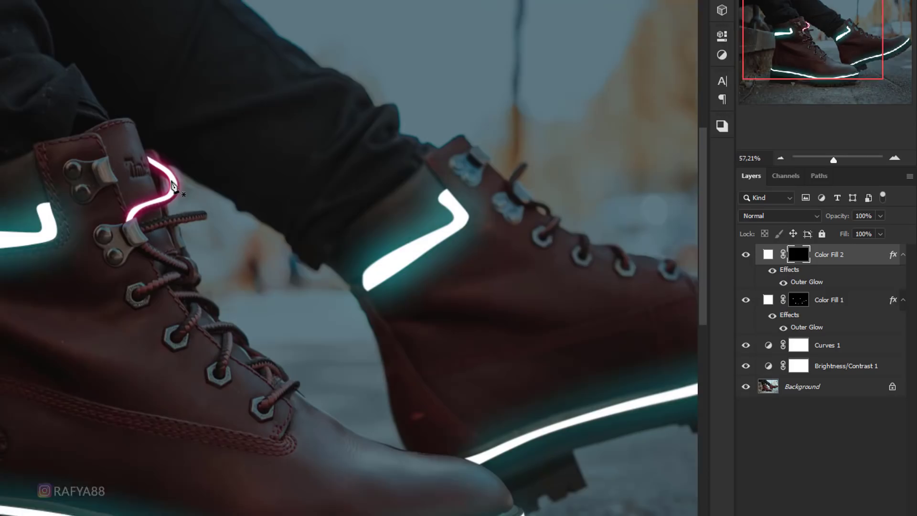
{"action": "scroll", "coordinate": [170, 211], "scroll_direction": "up", "scroll_amount": 6}
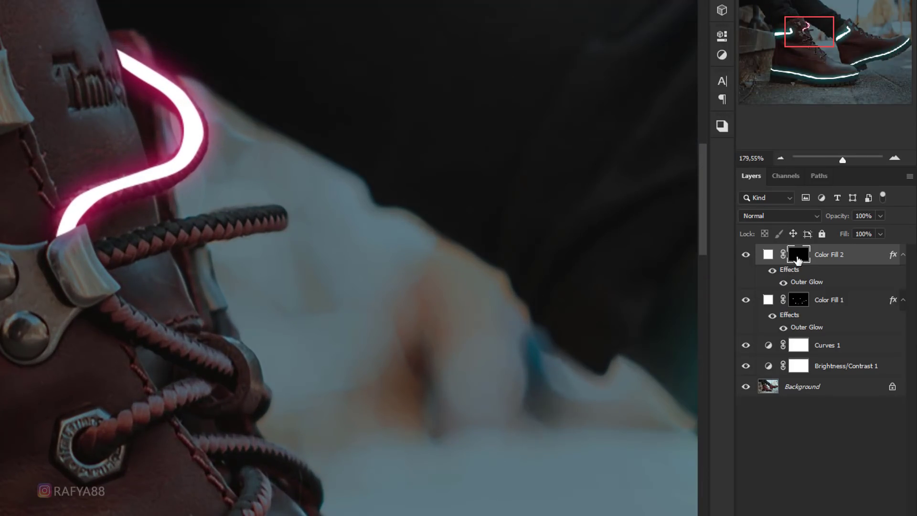
{"action": "scroll", "coordinate": [126, 225], "scroll_direction": "up", "scroll_amount": 1}
{"action": "left_click", "coordinate": [90, 263]}
{"action": "left_click", "coordinate": [204, 230]}
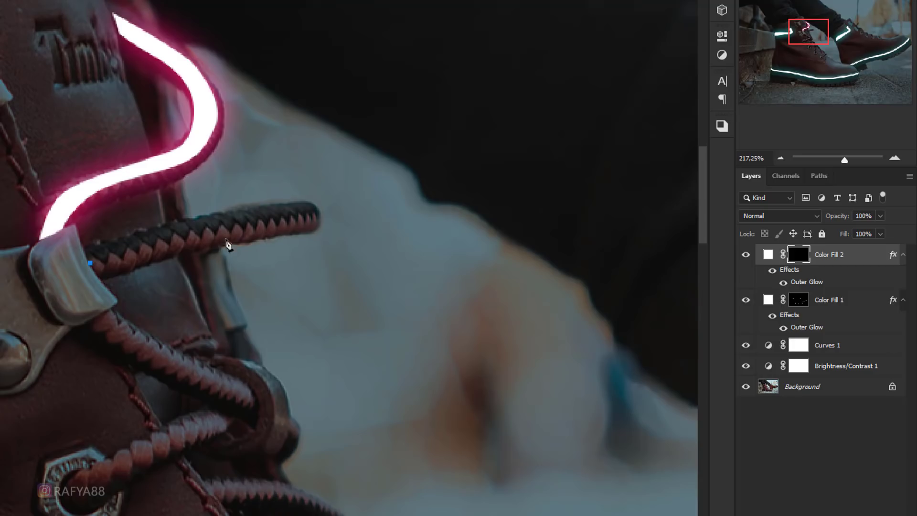
{"action": "left_click", "coordinate": [246, 225]}
{"action": "left_click", "coordinate": [289, 222]}
{"action": "left_click", "coordinate": [315, 215]}
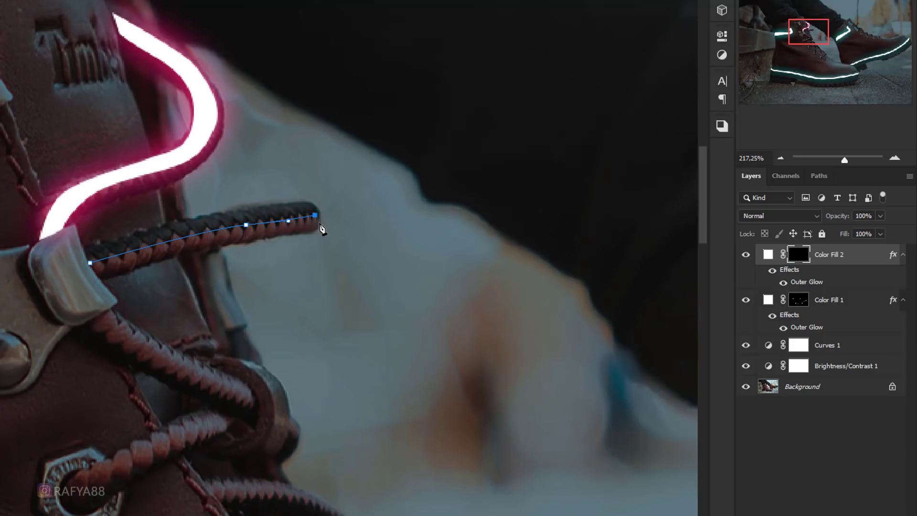
{"action": "left_click", "coordinate": [313, 232]}
{"action": "left_click", "coordinate": [274, 231]}
{"action": "left_click", "coordinate": [233, 241]}
{"action": "left_click", "coordinate": [192, 250]}
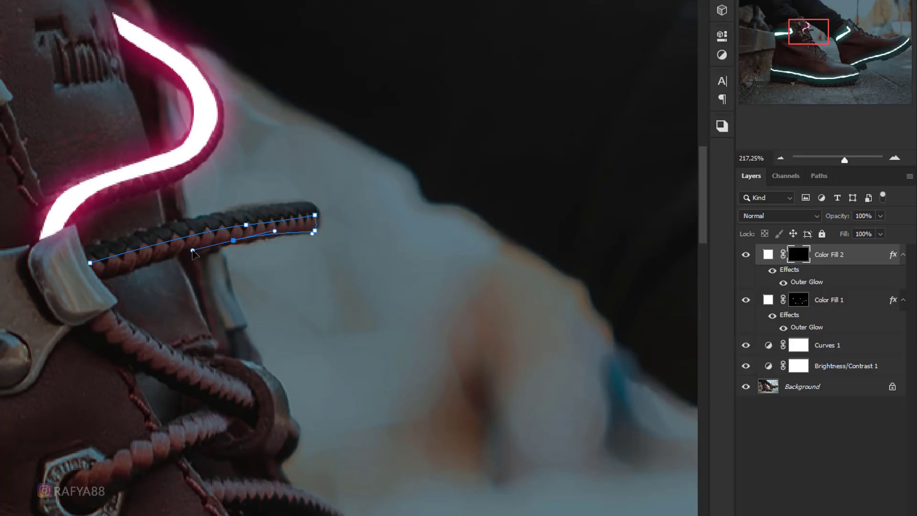
{"action": "left_click", "coordinate": [124, 271]}
{"action": "key", "text": "ctrl+Return"}
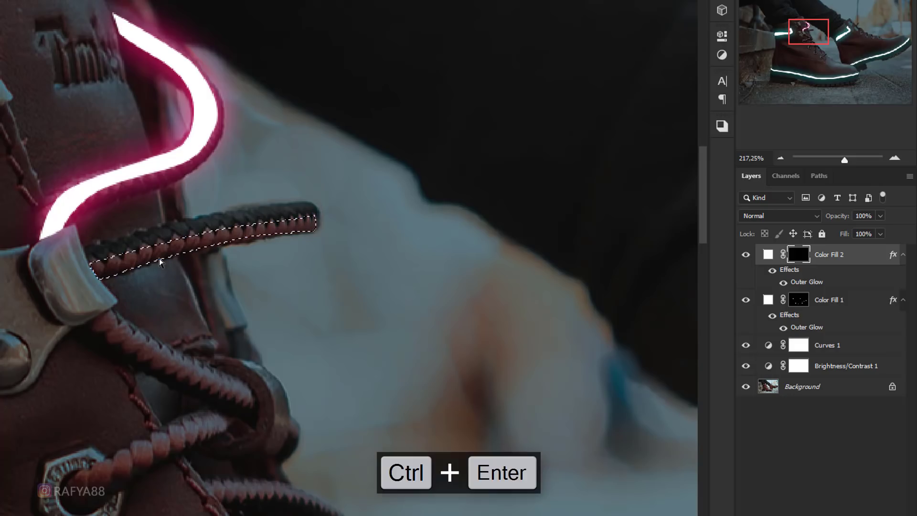
{"action": "key", "text": "Delete"}
{"action": "key", "text": "ctrl+d"}
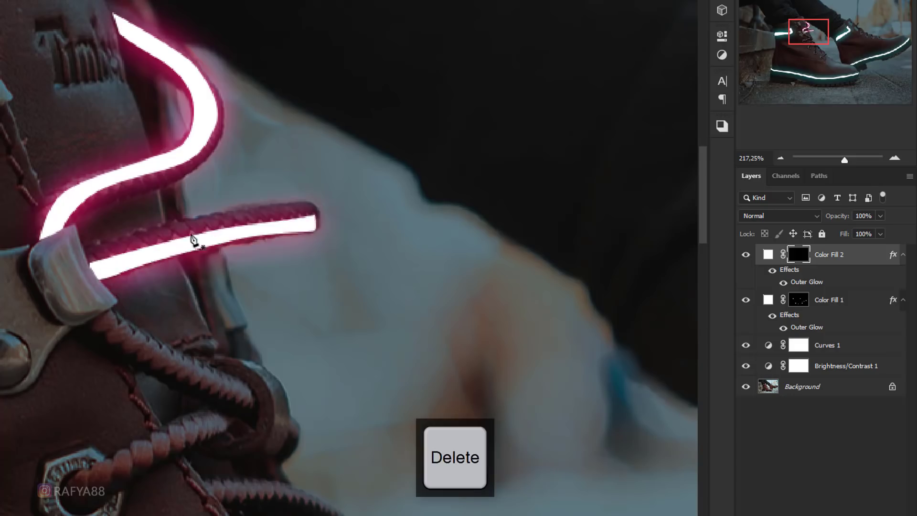
Outline the lower lace segment and fill it white
{"action": "scroll", "coordinate": [193, 237], "scroll_direction": "down", "scroll_amount": 2}
{"action": "scroll", "coordinate": [219, 263], "scroll_direction": "up", "scroll_amount": 1}
{"action": "left_click", "coordinate": [93, 297]}
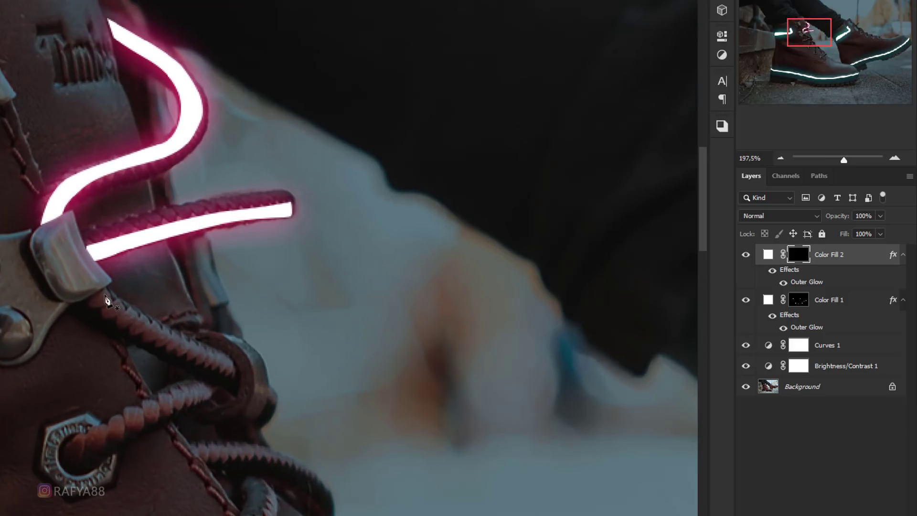
{"action": "left_click", "coordinate": [135, 335]}
{"action": "left_click", "coordinate": [191, 343]}
{"action": "left_click", "coordinate": [233, 358]}
{"action": "left_click", "coordinate": [235, 375]}
{"action": "left_click", "coordinate": [104, 290]}
{"action": "key", "text": "ctrl+Return"}
{"action": "key", "text": "Delete"}
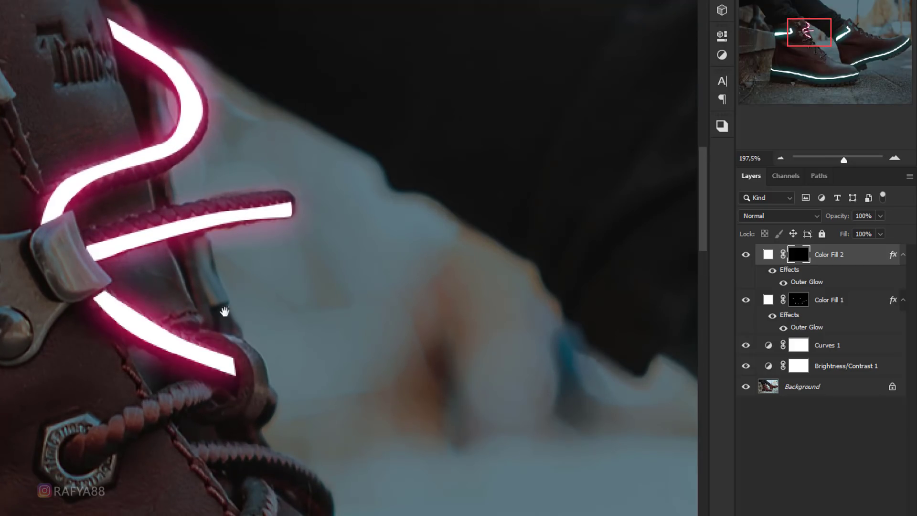
Pan to the next laces and fill two more segments white
{"action": "left_click_drag", "start_coordinate": [108, 296], "coordinate": [84, 182]}
{"action": "left_click", "coordinate": [49, 308]}
{"action": "left_click", "coordinate": [103, 280]}
{"action": "left_click", "coordinate": [185, 266]}
{"action": "key", "text": "ctrl+Return"}
{"action": "key", "text": "Delete"}
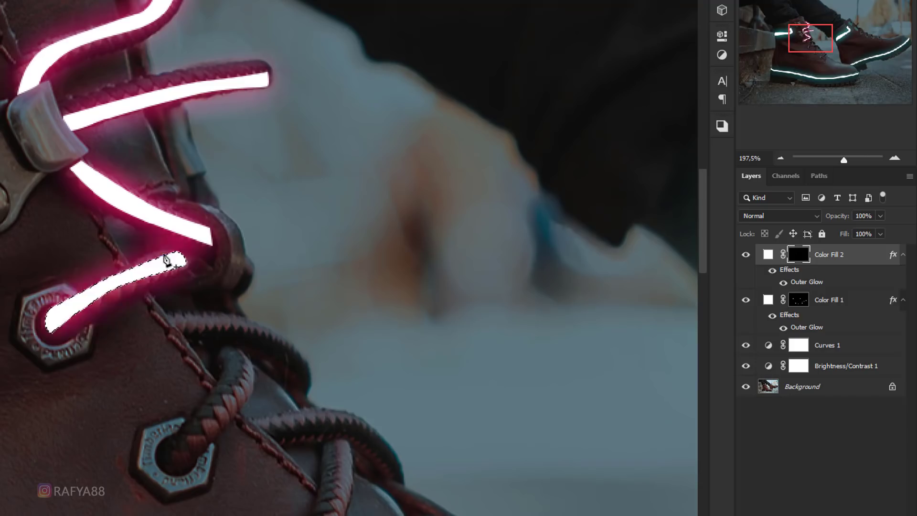
{"action": "scroll", "coordinate": [334, 239], "scroll_direction": "down", "scroll_amount": 2}
{"action": "scroll", "coordinate": [334, 239], "scroll_direction": "up", "scroll_amount": 2}
{"action": "left_click", "coordinate": [346, 252]}
{"action": "left_click", "coordinate": [406, 256]}
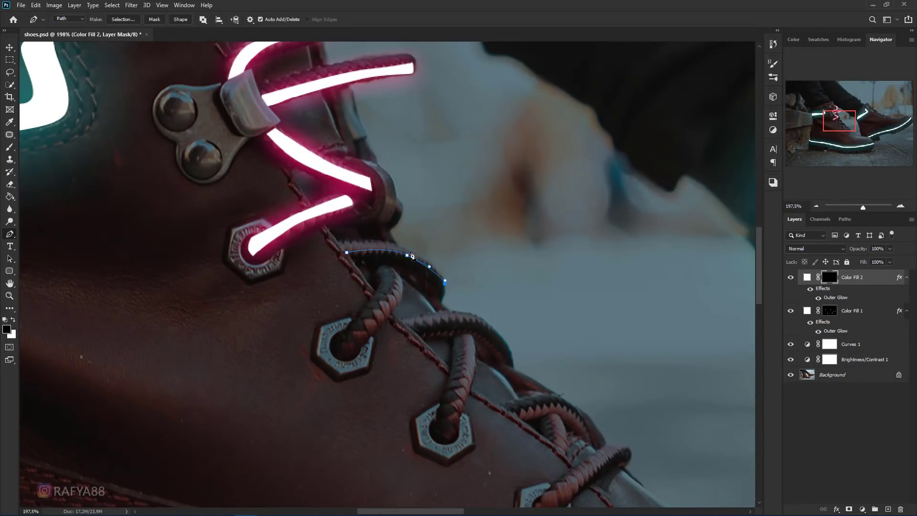
{"action": "left_click", "coordinate": [346, 252]}
{"action": "key", "text": "ctrl+Return"}
{"action": "key", "text": "Delete"}
Fill two further crisscrossing lace segments white
{"action": "left_click", "coordinate": [393, 267]}
{"action": "left_click", "coordinate": [387, 298]}
{"action": "left_click", "coordinate": [366, 326]}
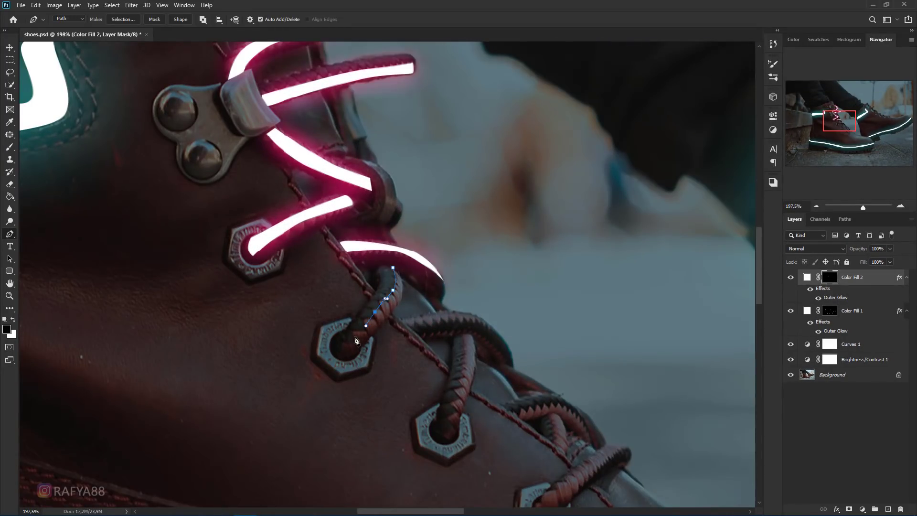
{"action": "left_click", "coordinate": [356, 340]}
{"action": "key", "text": "ctrl+Return"}
{"action": "key", "text": "Delete"}
{"action": "scroll", "coordinate": [467, 258], "scroll_direction": "down", "scroll_amount": 5}
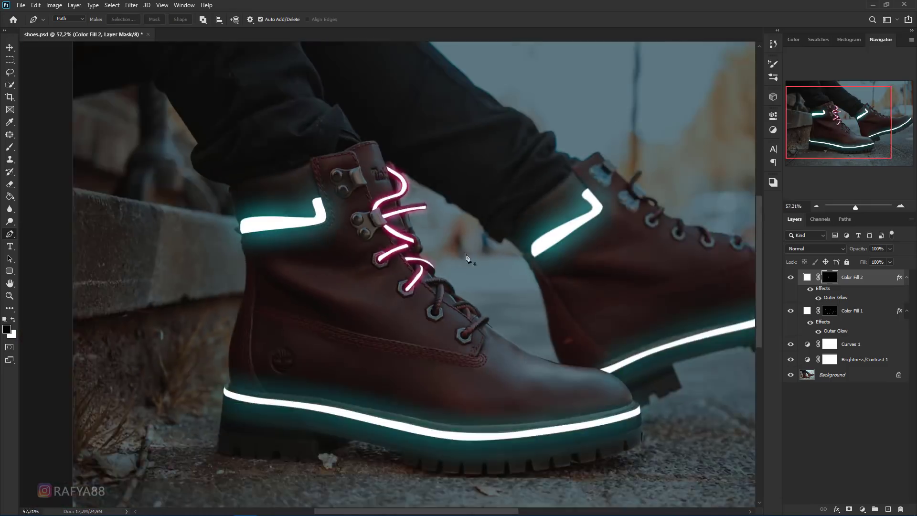
{"action": "scroll", "coordinate": [467, 258], "scroll_direction": "up", "scroll_amount": 5}
{"action": "left_click", "coordinate": [441, 306]}
{"action": "left_click", "coordinate": [405, 286]}
{"action": "left_click", "coordinate": [371, 293]}
{"action": "key", "text": "ctrl+Return"}
{"action": "key", "text": "Delete"}
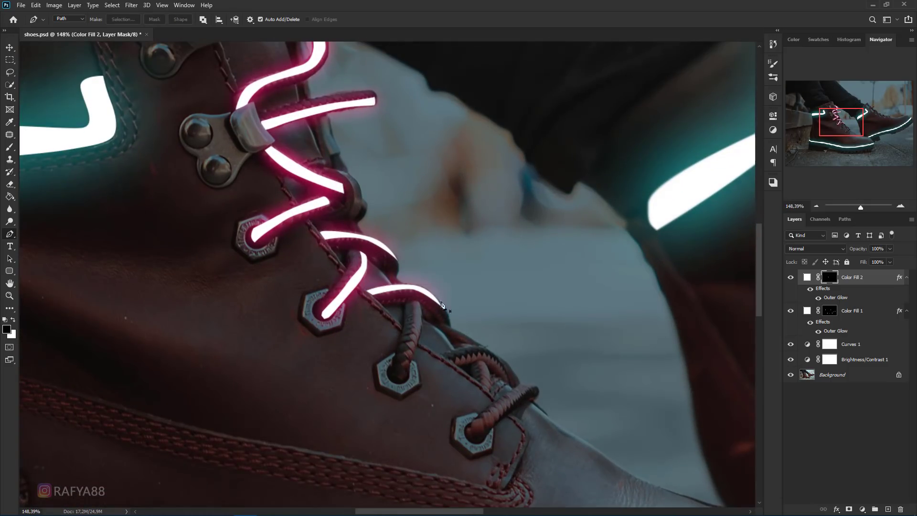
Trace the laces down to the toe and fill them white so they glow
{"action": "left_click", "coordinate": [413, 302]}
{"action": "left_click", "coordinate": [410, 334]}
{"action": "left_click", "coordinate": [404, 359]}
{"action": "left_click", "coordinate": [404, 379]}
{"action": "left_click", "coordinate": [449, 358]}
{"action": "left_click", "coordinate": [480, 352]}
{"action": "left_click", "coordinate": [499, 363]}
{"action": "left_click", "coordinate": [508, 382]}
{"action": "left_click", "coordinate": [499, 377]}
{"action": "left_click", "coordinate": [480, 361]}
{"action": "key", "text": "ctrl+Return"}
{"action": "key", "text": "Delete"}
Outline the first two lace segments on the right boot with the Pen Tool
{"action": "scroll", "coordinate": [537, 198], "scroll_direction": "down", "scroll_amount": 5}
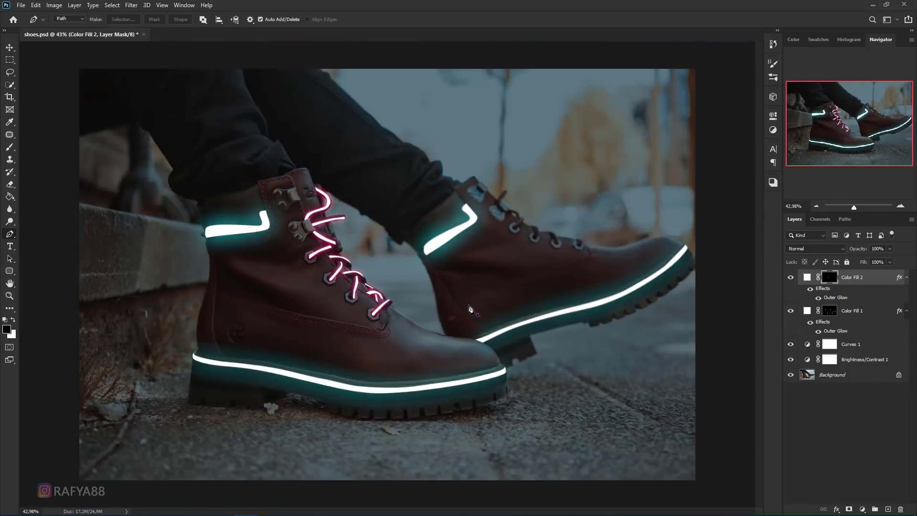
{"action": "scroll", "coordinate": [538, 197], "scroll_direction": "up", "scroll_amount": 5}
{"action": "left_click", "coordinate": [362, 159]}
{"action": "left_click", "coordinate": [338, 184]}
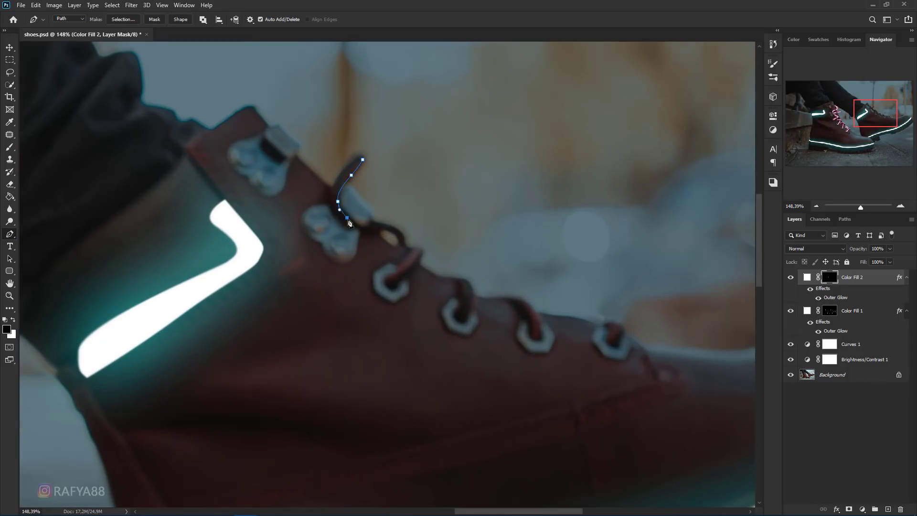
{"action": "left_click", "coordinate": [328, 210]}
{"action": "left_click", "coordinate": [347, 223]}
{"action": "left_click", "coordinate": [333, 198]}
{"action": "left_click", "coordinate": [371, 226]}
{"action": "left_click", "coordinate": [387, 229]}
{"action": "left_click", "coordinate": [403, 248]}
{"action": "left_click", "coordinate": [377, 231]}
Outline the third lace, then turn the paths into a selection, fill it white on the mask, and deselect
{"action": "left_click", "coordinate": [463, 319]}
{"action": "left_click", "coordinate": [446, 277]}
{"action": "left_click", "coordinate": [509, 299]}
{"action": "left_click", "coordinate": [534, 315]}
{"action": "left_click", "coordinate": [541, 338]}
{"action": "left_click", "coordinate": [533, 322]}
{"action": "key", "text": "ctrl+Return"}
{"action": "key", "text": "ctrl+BackSpace"}
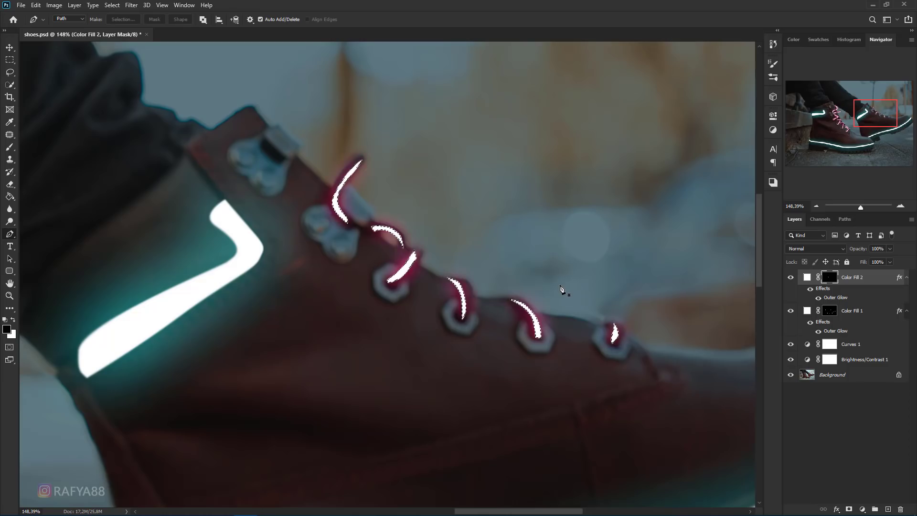
{"action": "key", "text": "ctrl+d"}
Soften the new lace edges with the Blur Tool
{"action": "scroll", "coordinate": [419, 212], "scroll_direction": "up", "scroll_amount": 2}
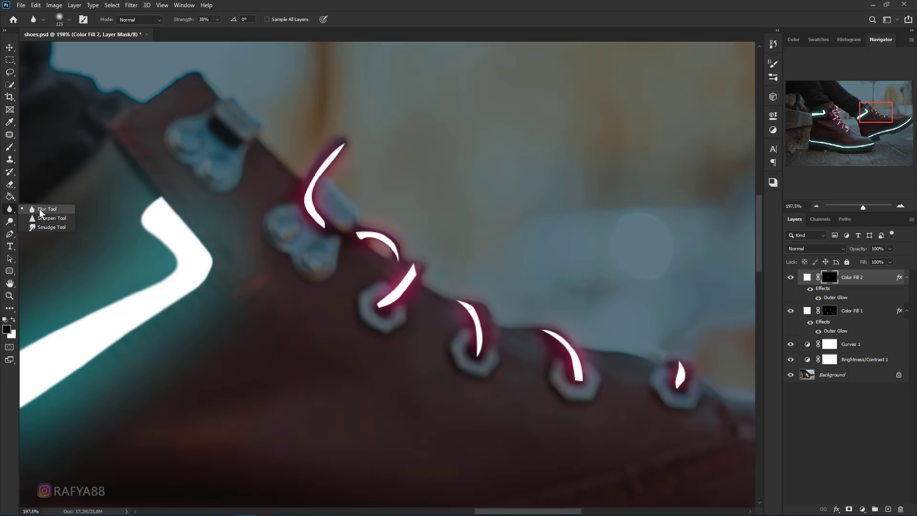
{"action": "left_click", "coordinate": [40, 210]}
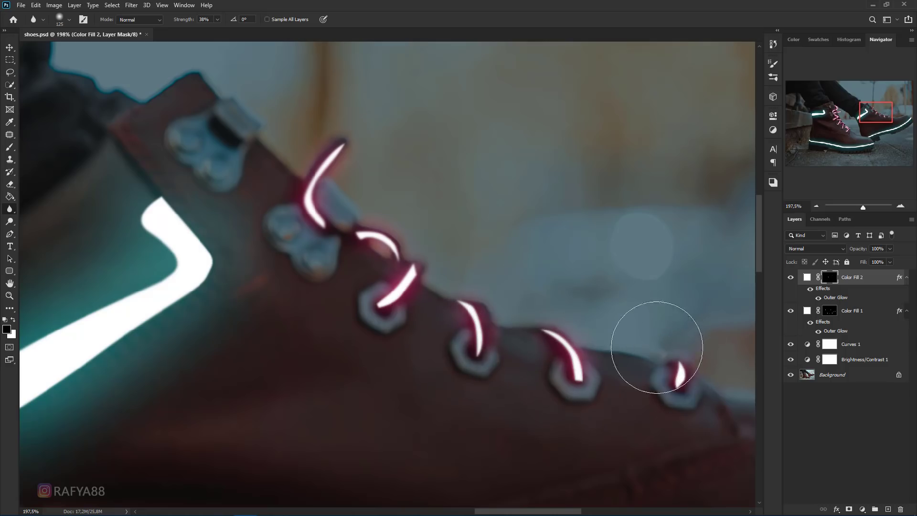
{"action": "scroll", "coordinate": [420, 215], "scroll_direction": "down", "scroll_amount": 4}
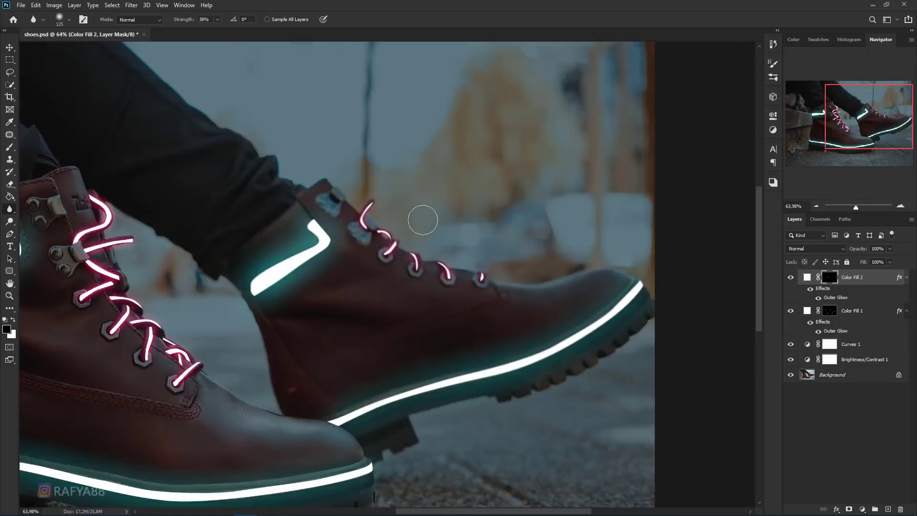
{"action": "scroll", "coordinate": [431, 216], "scroll_direction": "down", "scroll_amount": 2}
{"action": "scroll", "coordinate": [437, 218], "scroll_direction": "down", "scroll_amount": 2}
{"action": "scroll", "coordinate": [440, 221], "scroll_direction": "down", "scroll_amount": 1}
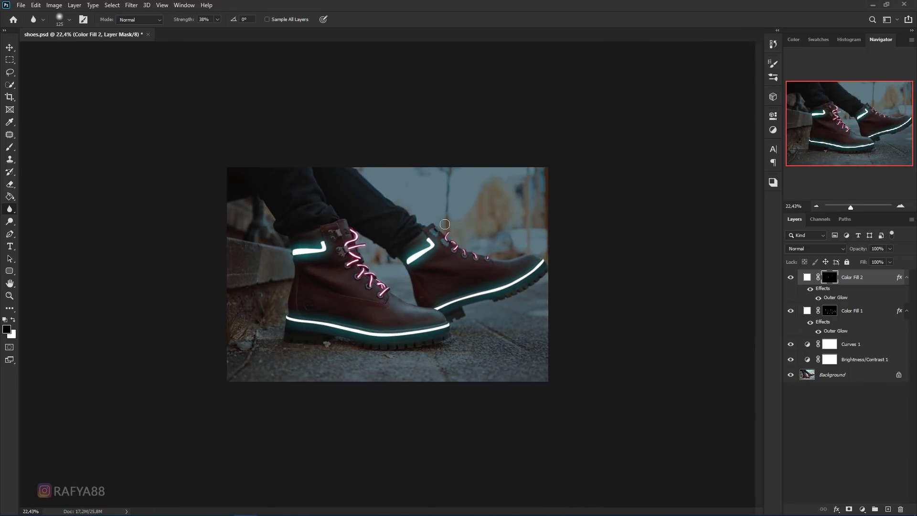
{"action": "scroll", "coordinate": [444, 226], "scroll_direction": "down", "scroll_amount": 1}
Target Color Fill 2's layer mask for editing
{"action": "scroll", "coordinate": [382, 277], "scroll_direction": "up", "scroll_amount": 3}
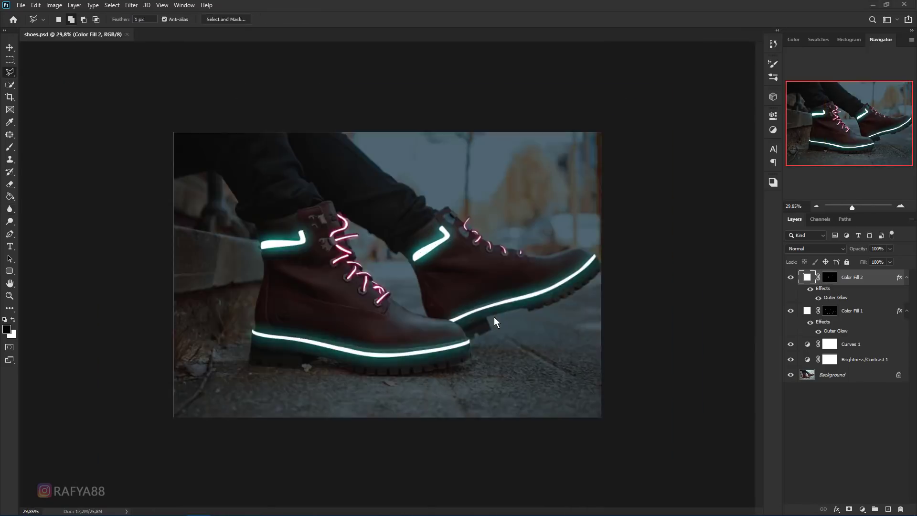
{"action": "key", "text": "l"}
{"action": "left_click", "coordinate": [807, 277]}
{"action": "scroll", "coordinate": [333, 296], "scroll_direction": "up", "scroll_amount": 2}
{"action": "scroll", "coordinate": [332, 296], "scroll_direction": "up", "scroll_amount": 3}
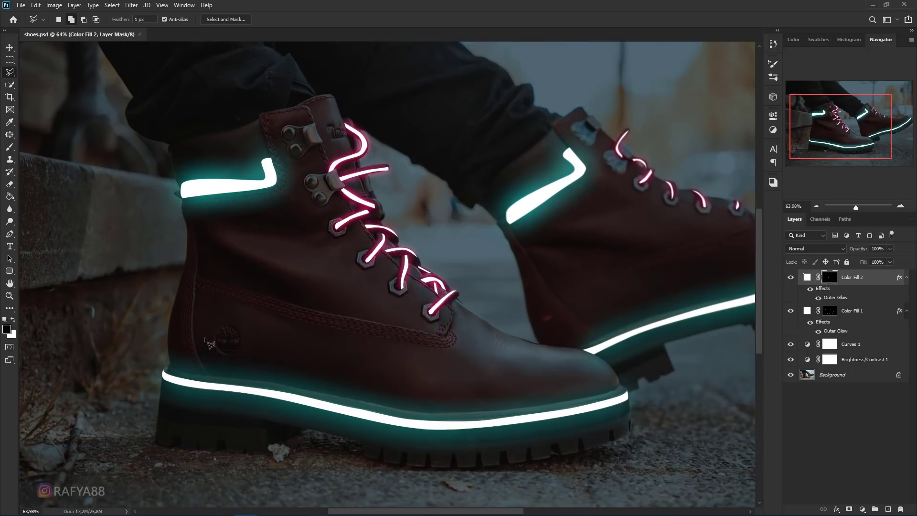
{"action": "scroll", "coordinate": [239, 339], "scroll_direction": "up", "scroll_amount": 1}
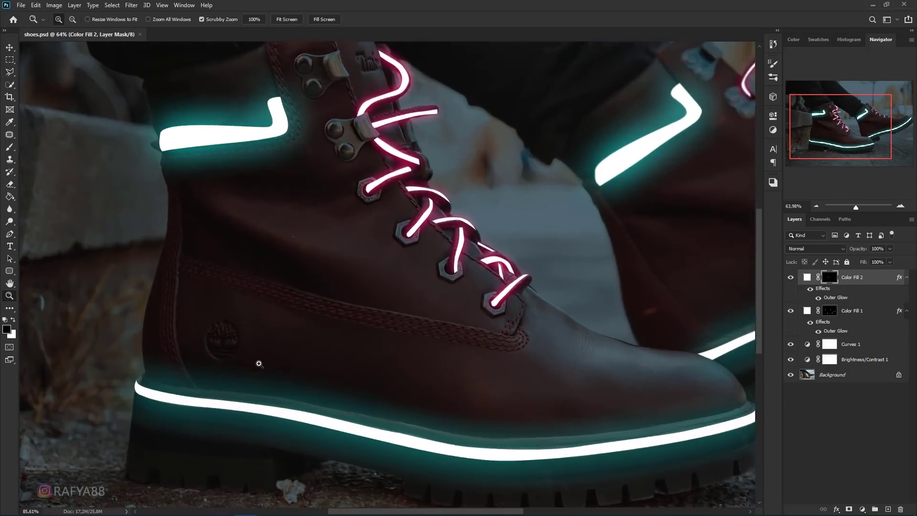
{"action": "scroll", "coordinate": [242, 329], "scroll_direction": "up", "scroll_amount": 1}
{"action": "scroll", "coordinate": [246, 317], "scroll_direction": "up", "scroll_amount": 2}
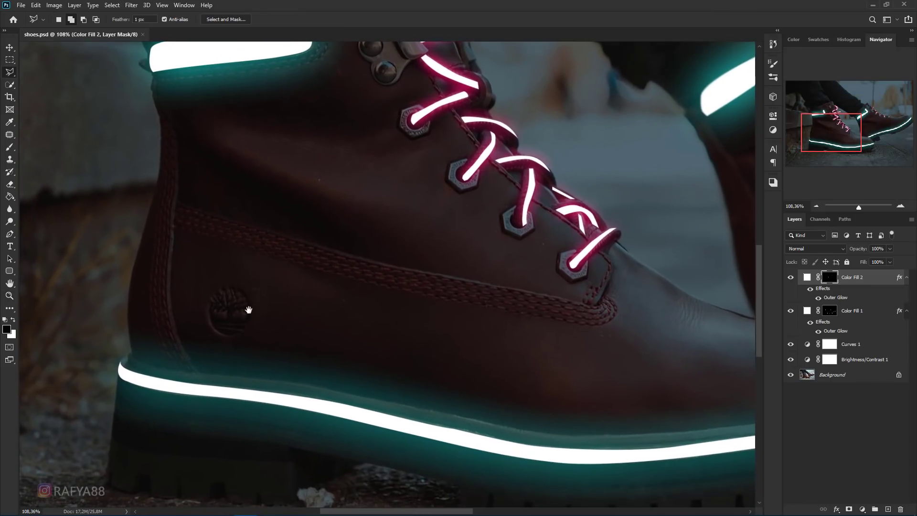
Fill an elliptical selection over the front boot's logo on the mask, then deselect
{"action": "left_click", "coordinate": [9, 59]}
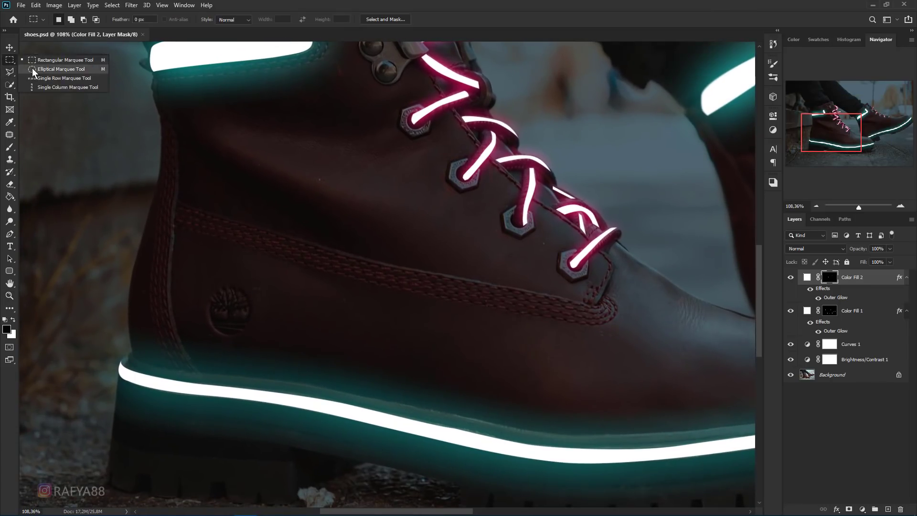
{"action": "left_click", "coordinate": [48, 70]}
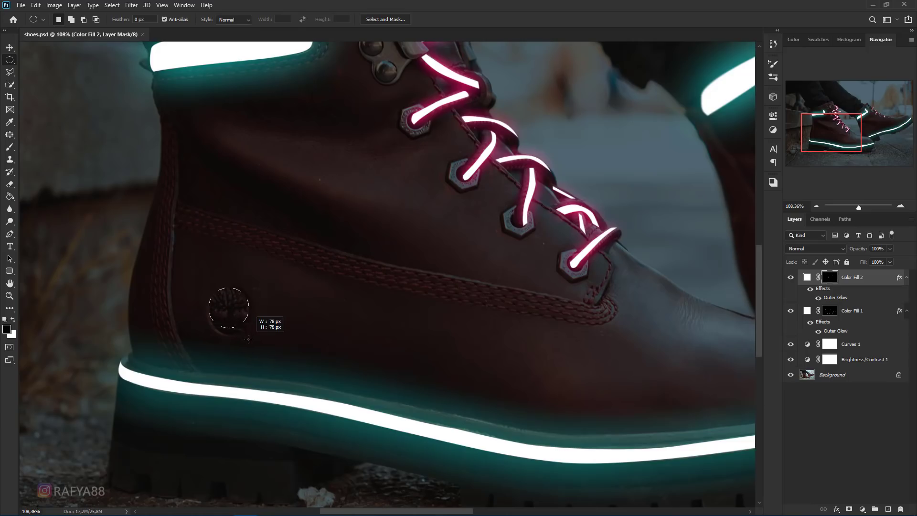
{"action": "key", "text": "alt+shift"}
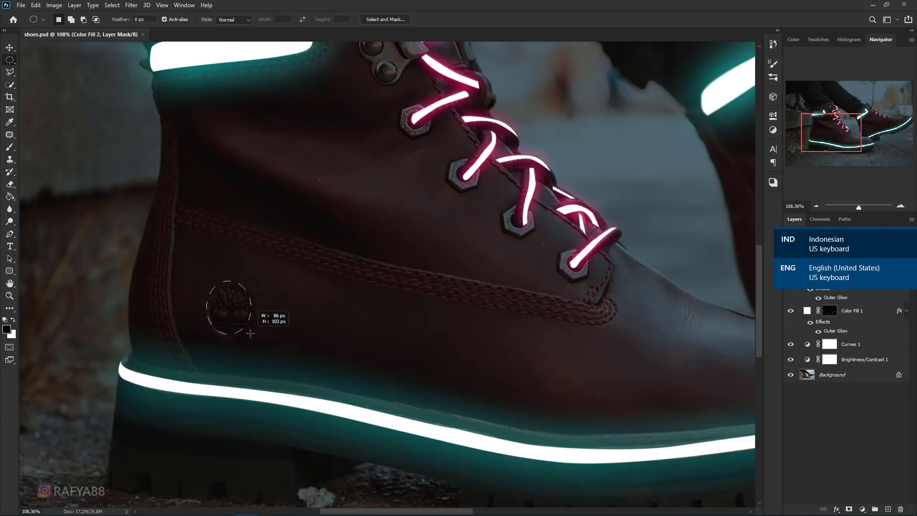
{"action": "left_click_drag", "start_coordinate": [250, 333], "coordinate": [250, 333]}
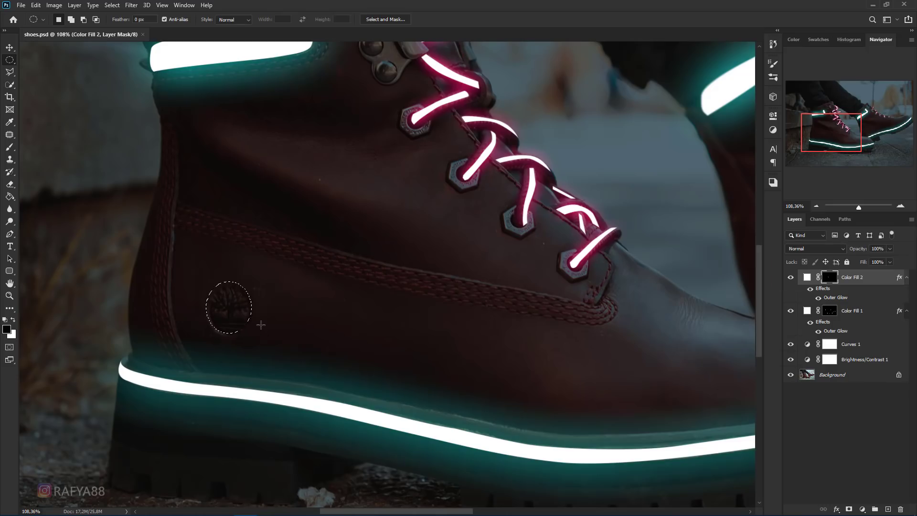
{"action": "key", "text": "Delete"}
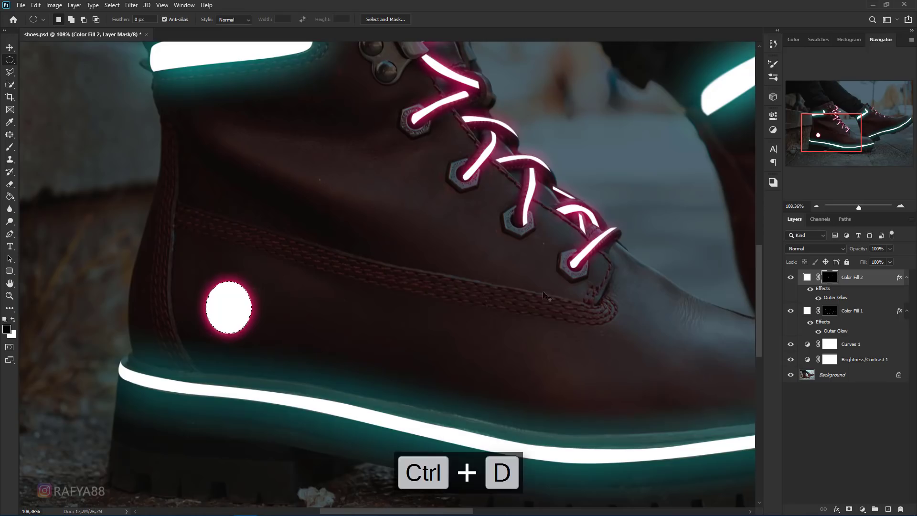
{"action": "key", "text": "ctrl+d"}
{"action": "scroll", "coordinate": [308, 313], "scroll_direction": "down", "scroll_amount": 5}
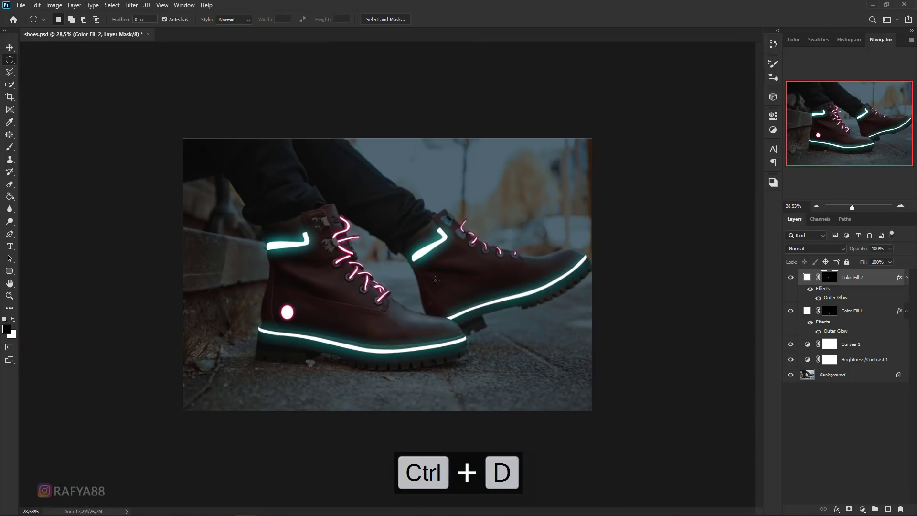
{"action": "scroll", "coordinate": [435, 280], "scroll_direction": "up", "scroll_amount": 1}
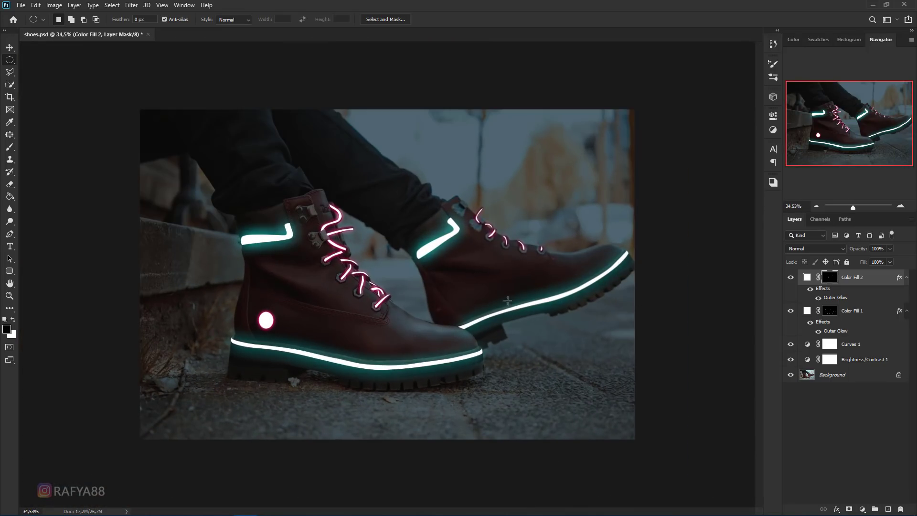
{"action": "scroll", "coordinate": [507, 300], "scroll_direction": "up", "scroll_amount": 2}
{"action": "scroll", "coordinate": [507, 300], "scroll_direction": "down", "scroll_amount": 1}
{"action": "scroll", "coordinate": [507, 300], "scroll_direction": "down", "scroll_amount": 1}
{"action": "scroll", "coordinate": [507, 300], "scroll_direction": "down", "scroll_amount": 1}
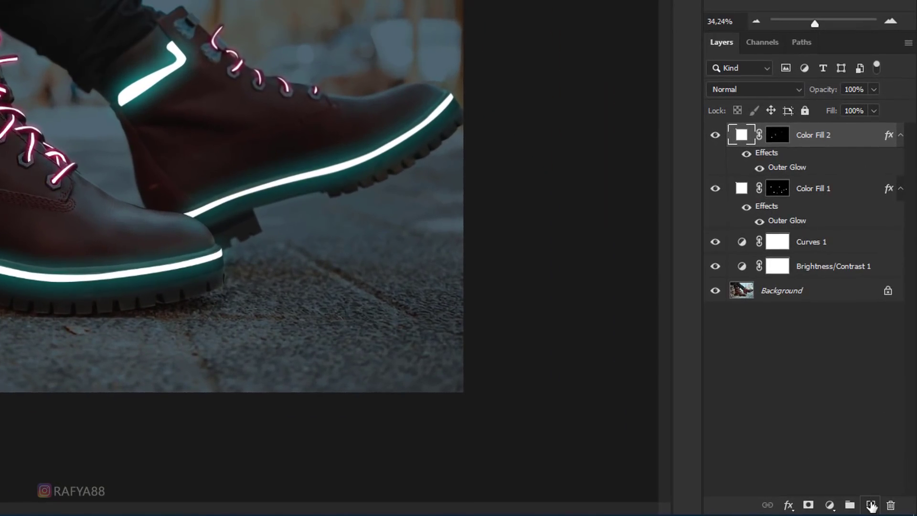
Create blank Layer 1 and set its blend mode to Color Dodge
{"action": "left_click", "coordinate": [871, 505]}
{"action": "scroll", "coordinate": [625, 138], "scroll_direction": "up", "scroll_amount": 2}
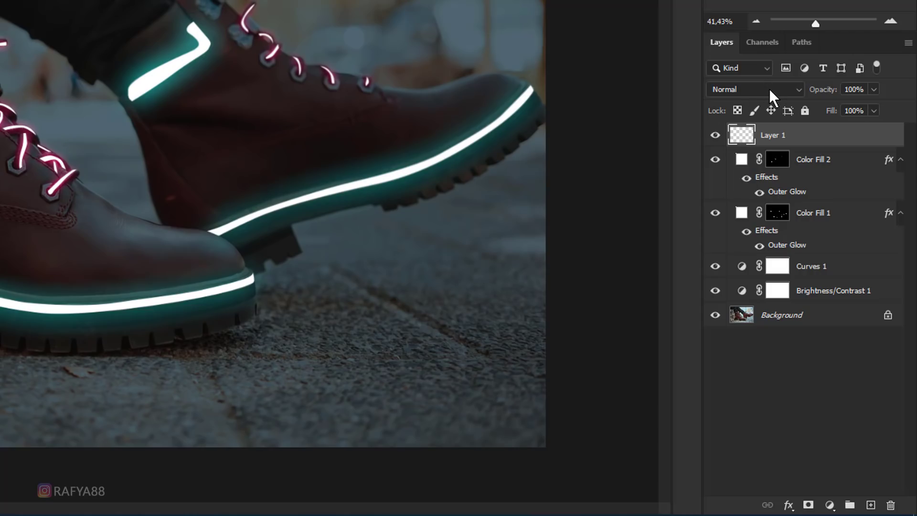
{"action": "left_click", "coordinate": [757, 90]}
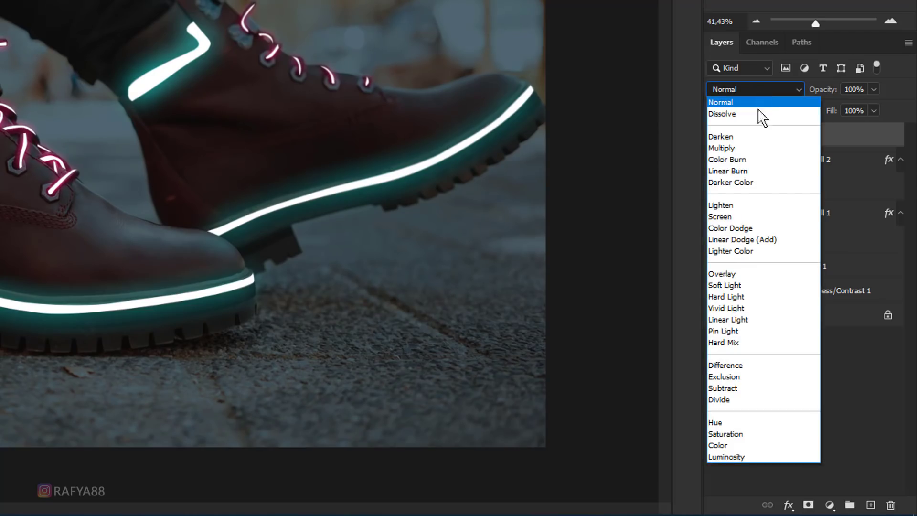
{"action": "left_click", "coordinate": [770, 230]}
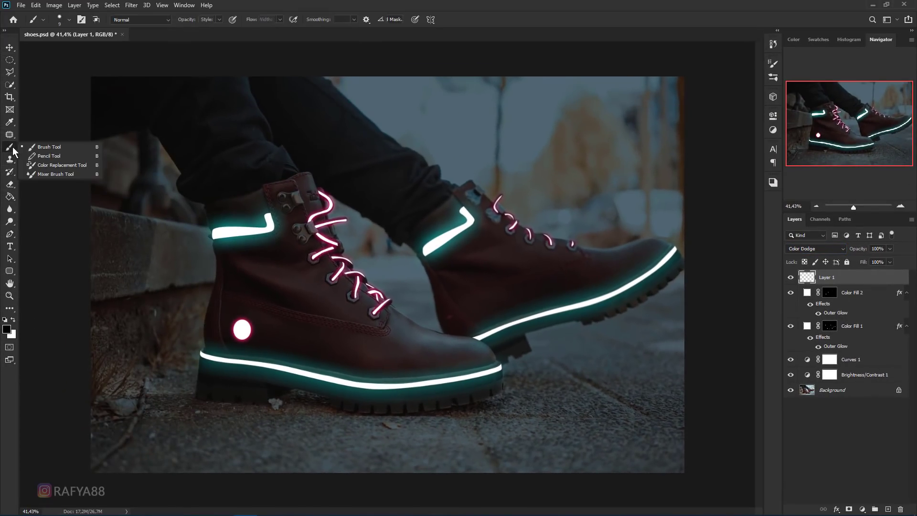
Select the Brush Tool and set the foreground to teal #009c94, sampled from the boots' glow
{"action": "left_click_drag", "start_coordinate": [11, 147], "coordinate": [44, 147]}
{"action": "left_click", "coordinate": [7, 329]}
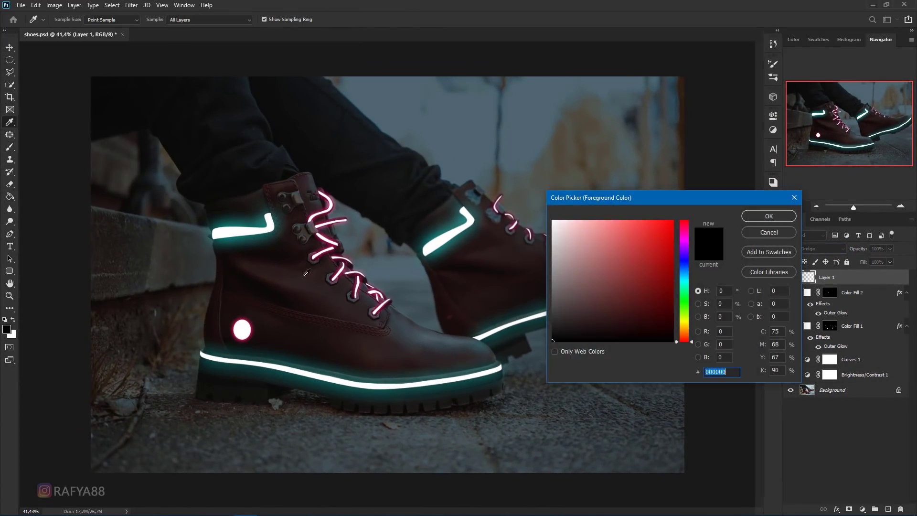
{"action": "left_click", "coordinate": [440, 232]}
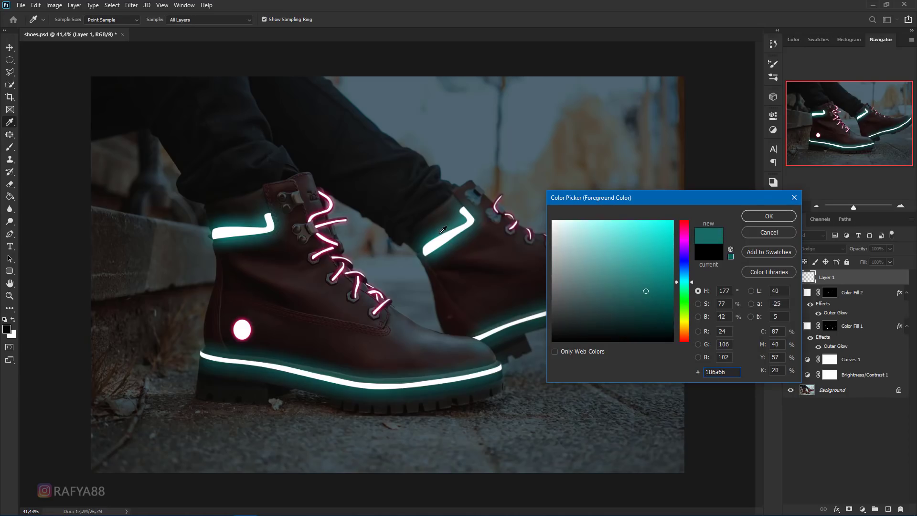
{"action": "left_click", "coordinate": [666, 270]}
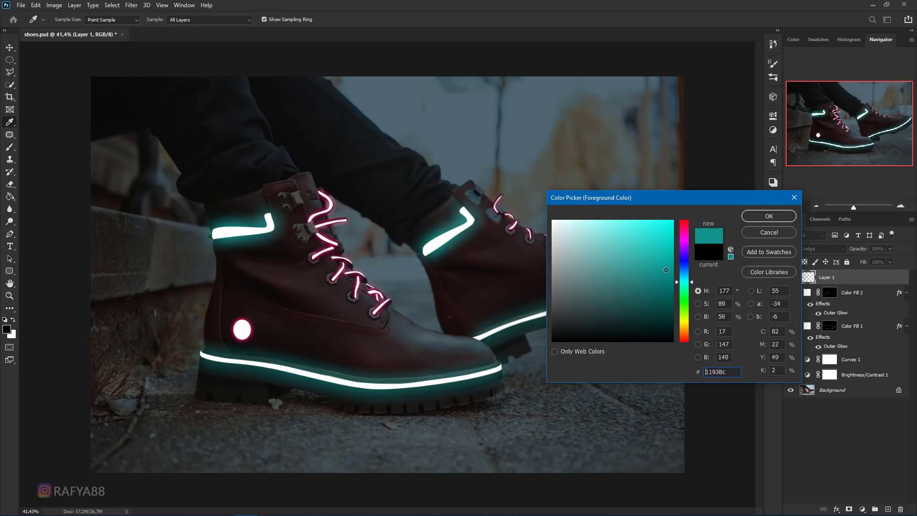
{"action": "left_click", "coordinate": [757, 216]}
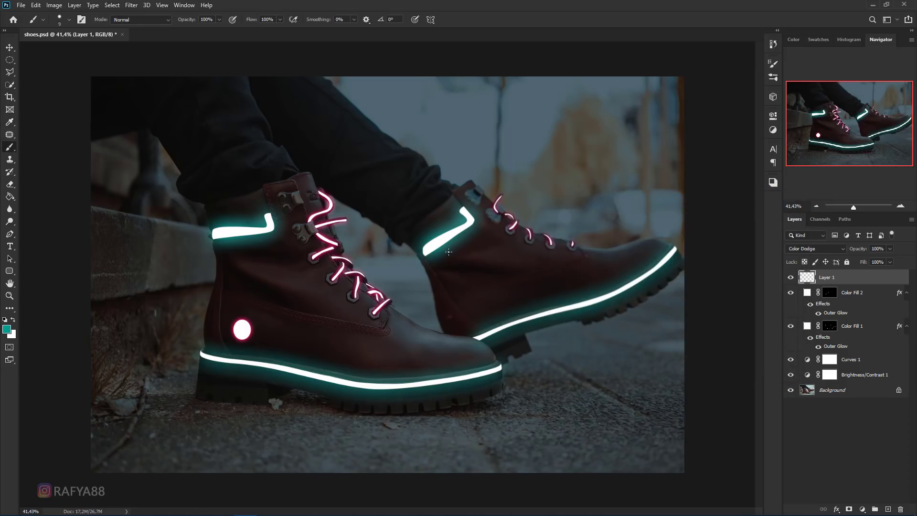
Resize the brush to 400 px and try a teal stroke on the rear boot's strip, then undo it
{"action": "scroll", "coordinate": [440, 239], "scroll_direction": "up", "scroll_amount": 2}
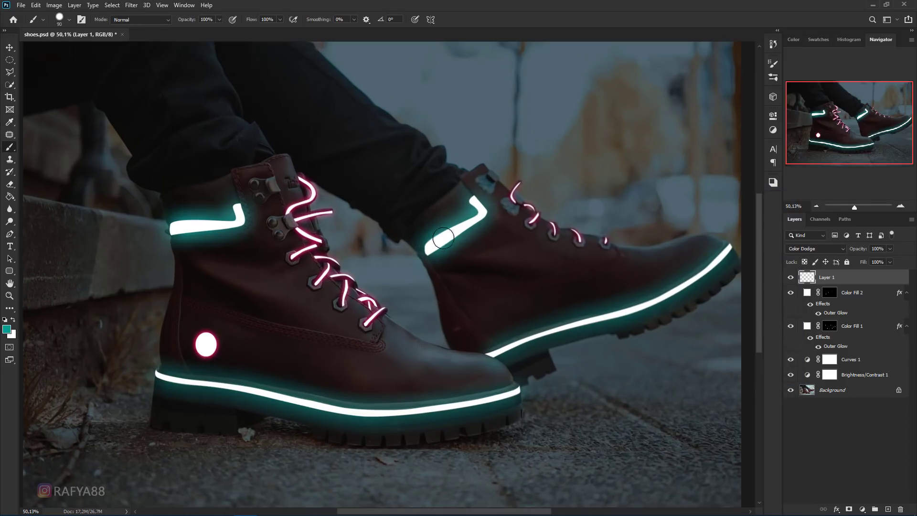
{"action": "key", "text": "bracketright"}
{"action": "key", "text": "bracketright"}
{"action": "key", "text": "bracketright"}
{"action": "key", "text": "bracketleft"}
{"action": "key", "text": "bracketleft"}
{"action": "left_click", "coordinate": [466, 239]}
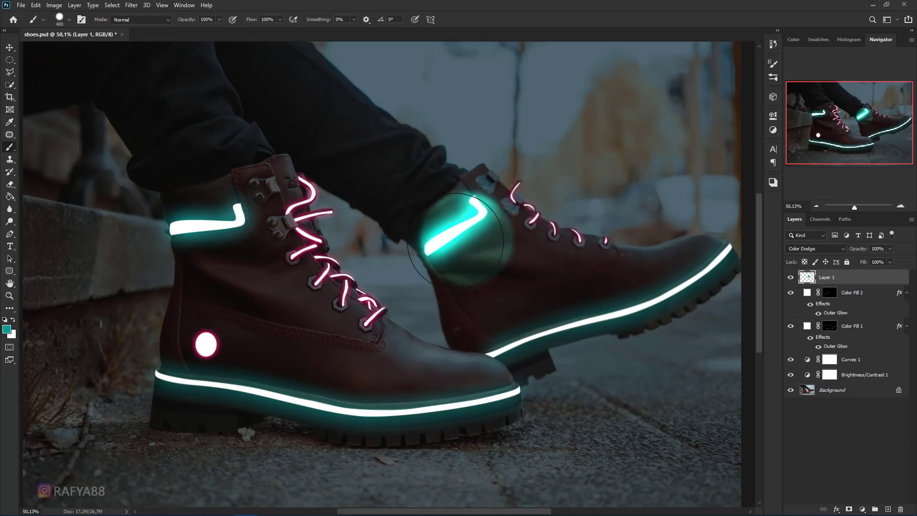
{"action": "key", "text": "ctrl+z"}
Choose the Soft Round brush at 0% hardness and raise opacity to 37%
{"action": "right_click", "coordinate": [478, 204]}
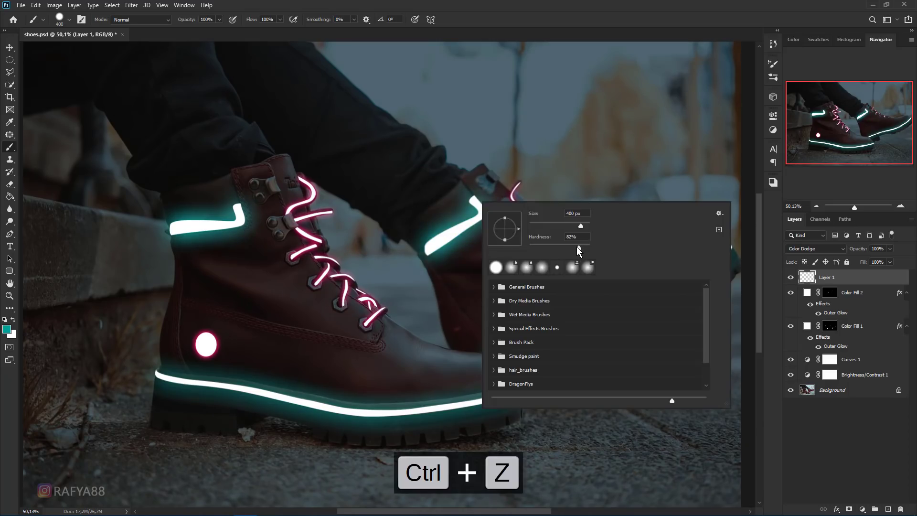
{"action": "left_click", "coordinate": [494, 286]}
{"action": "left_click", "coordinate": [555, 310]}
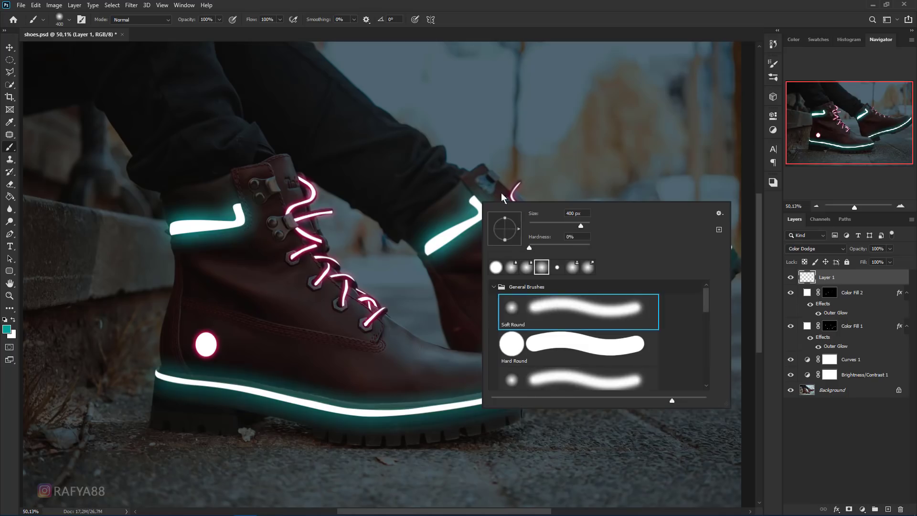
{"action": "left_click", "coordinate": [495, 11]}
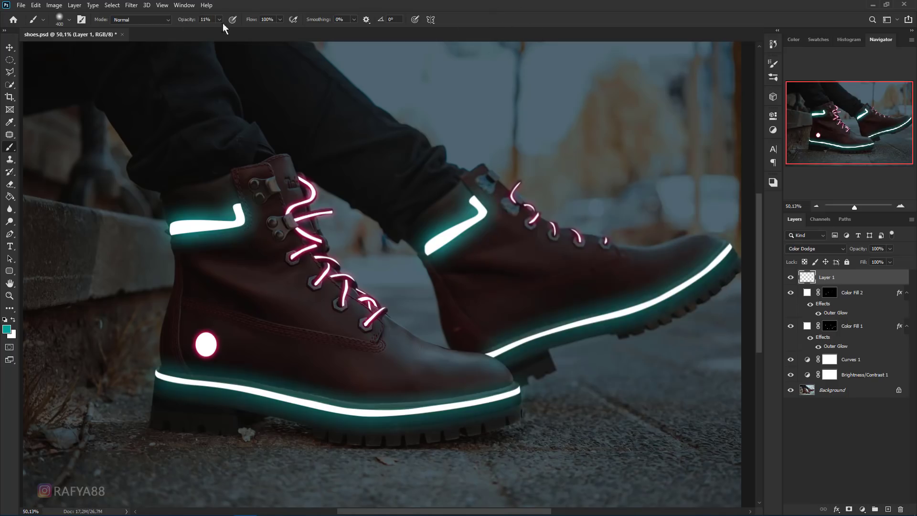
{"action": "left_click_drag", "start_coordinate": [184, 21], "coordinate": [193, 23]}
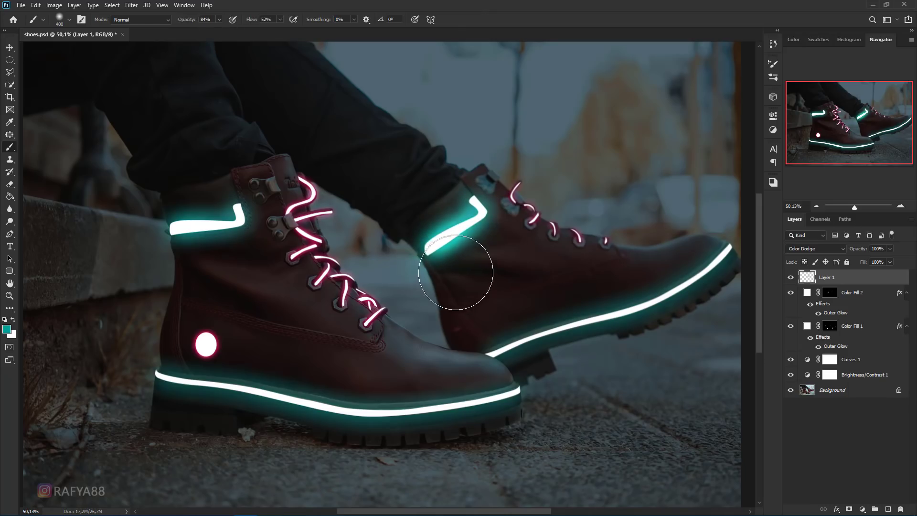
Resize the brush to 500 px and paint teal glow along the rear boot's sole stripe
{"action": "key", "text": "ctrl+z"}
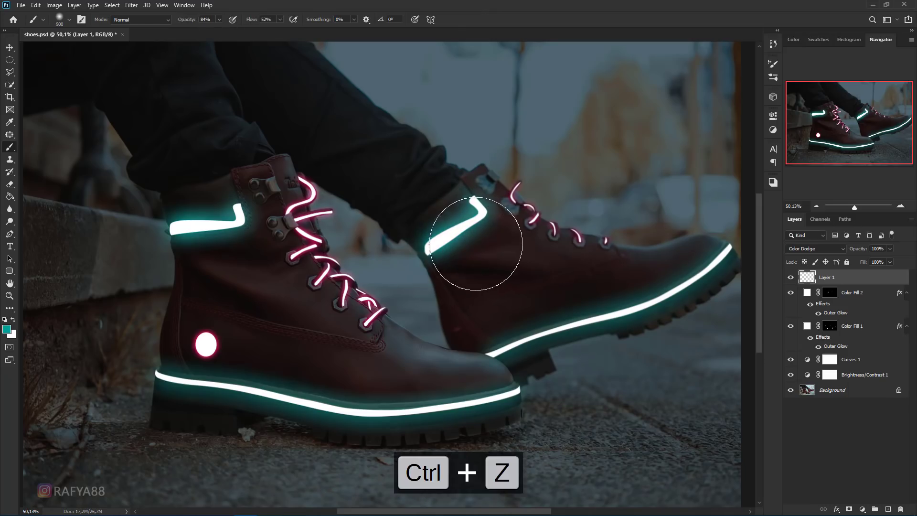
{"action": "key", "text": "bracketright"}
{"action": "key", "text": "bracketright"}
{"action": "key", "text": "bracketright"}
{"action": "key", "text": "bracketleft"}
{"action": "key", "text": "bracketleft"}
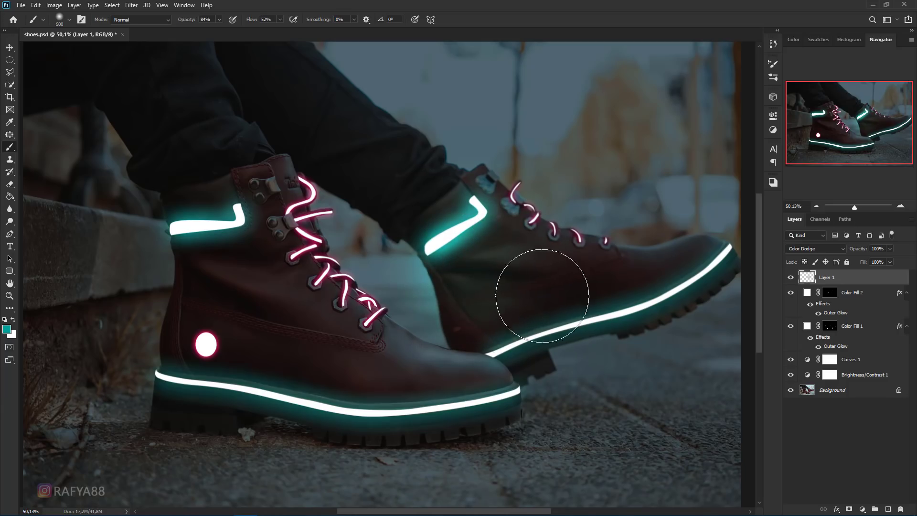
{"action": "left_click_drag", "start_coordinate": [542, 287], "coordinate": [573, 307]}
Paint teal glow across the ground with a 600 px brush and over the stone ledge at 59% opacity
{"action": "scroll", "coordinate": [519, 325], "scroll_direction": "down", "scroll_amount": 2}
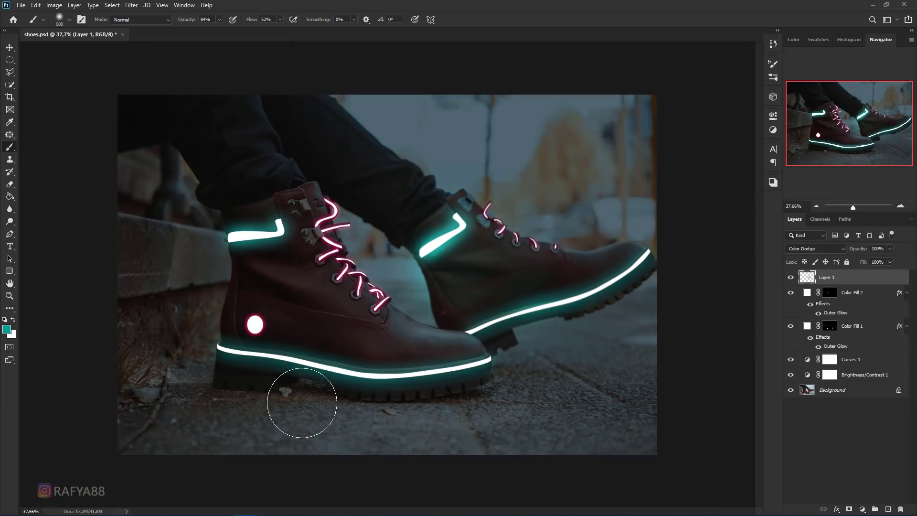
{"action": "left_click_drag", "start_coordinate": [300, 403], "coordinate": [245, 409]}
{"action": "key", "text": "bracketright"}
{"action": "mouse_move", "coordinate": [459, 434]}
{"action": "left_mouse_down"}
{"action": "mouse_move", "coordinate": [414, 426]}
{"action": "mouse_move", "coordinate": [665, 389]}
{"action": "left_mouse_up"}
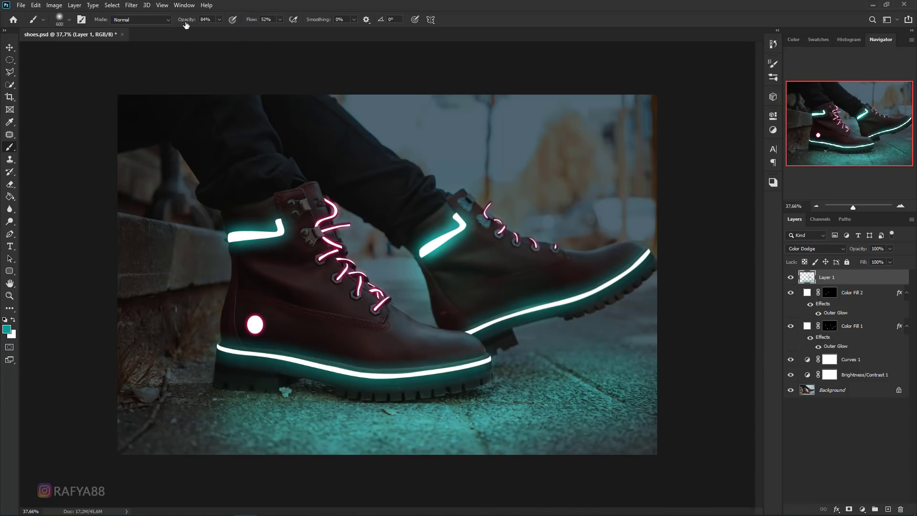
{"action": "left_click_drag", "start_coordinate": [181, 22], "coordinate": [177, 22]}
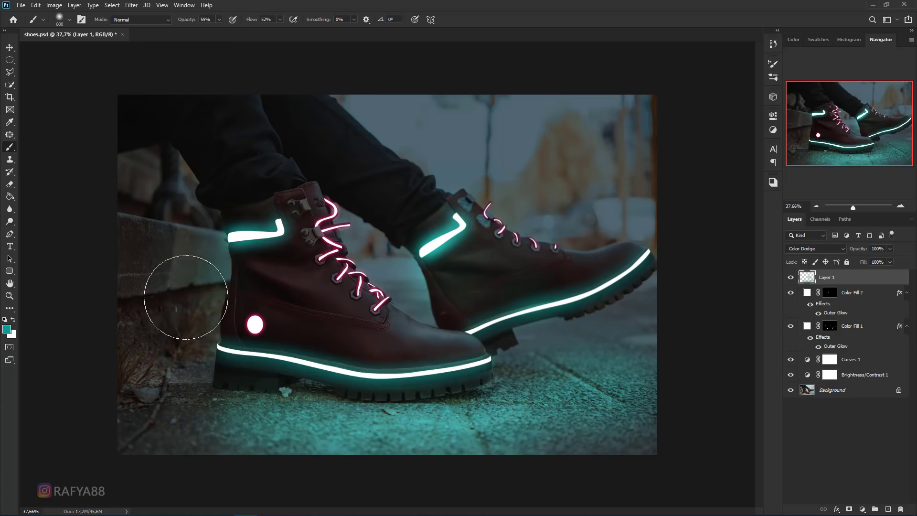
{"action": "mouse_move", "coordinate": [192, 265]}
{"action": "left_mouse_down"}
{"action": "mouse_move", "coordinate": [180, 260]}
{"action": "mouse_move", "coordinate": [188, 293]}
{"action": "left_mouse_up"}
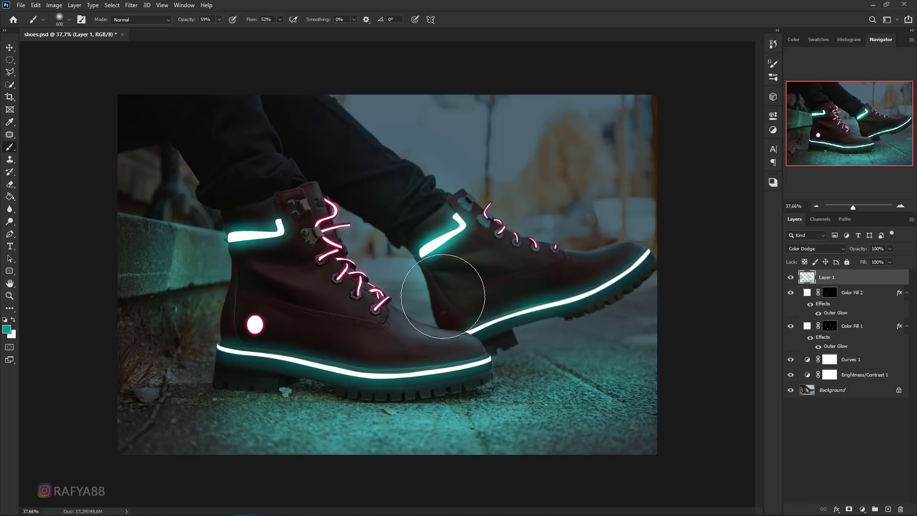
Sample the boot's dark red as paint colour, undo the last stroke, and show Layer 1 to compare
{"action": "scroll", "coordinate": [342, 212], "scroll_direction": "up", "scroll_amount": 2}
{"action": "scroll", "coordinate": [348, 205], "scroll_direction": "up", "scroll_amount": 2}
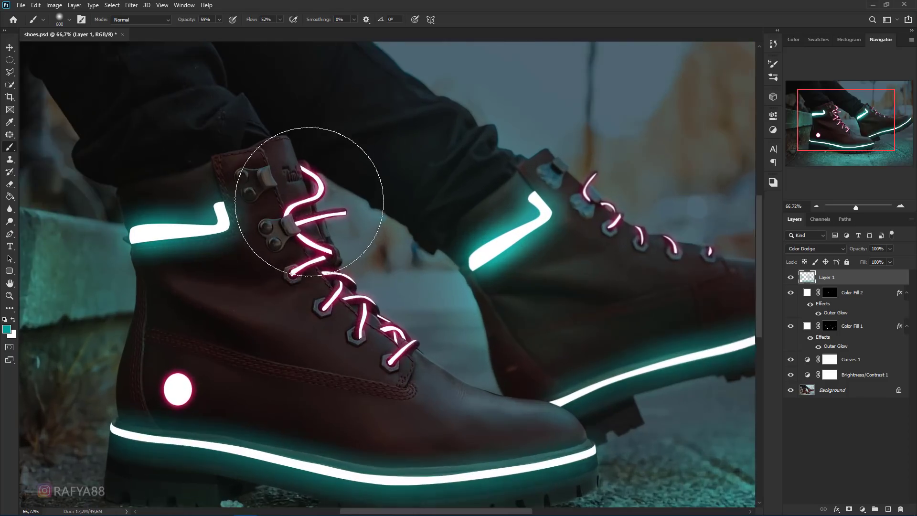
{"action": "scroll", "coordinate": [307, 215], "scroll_direction": "up", "scroll_amount": 2}
{"action": "left_click", "coordinate": [299, 198], "text": "alt"}
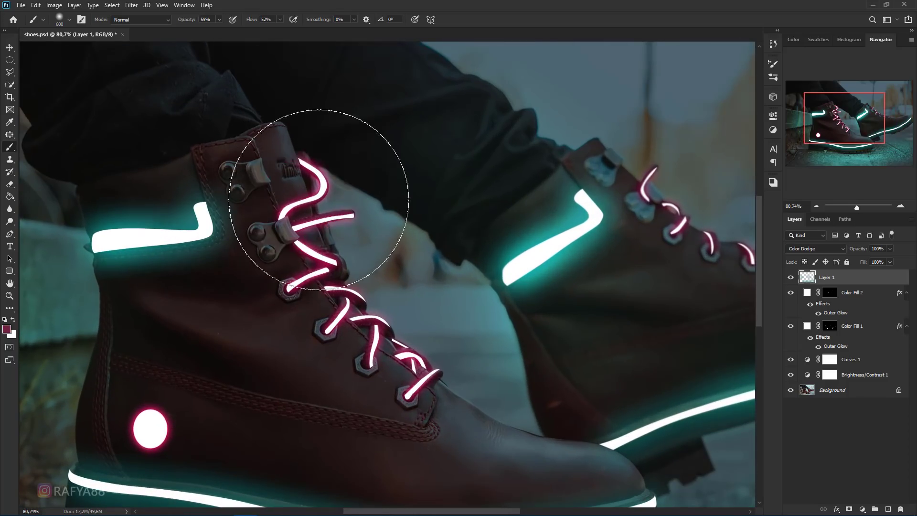
{"action": "scroll", "coordinate": [470, 179], "scroll_direction": "down", "scroll_amount": 2}
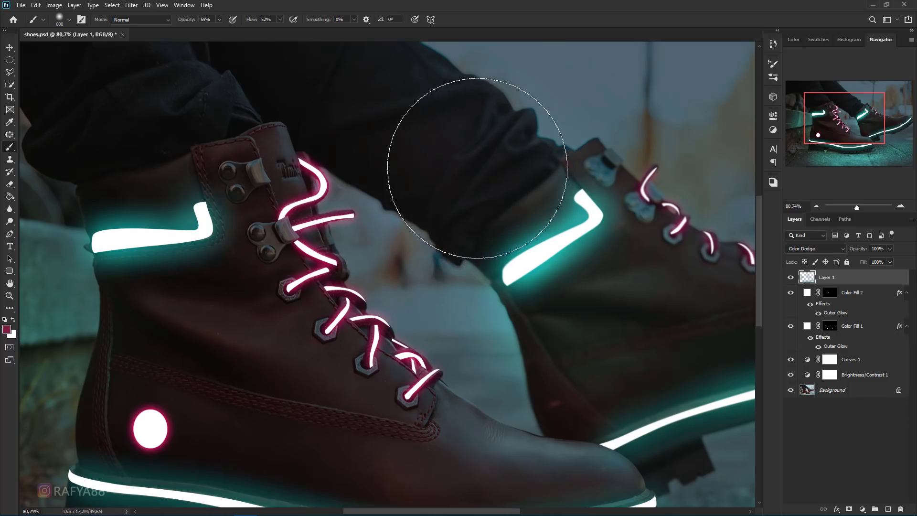
{"action": "scroll", "coordinate": [432, 195], "scroll_direction": "down", "scroll_amount": 1}
{"action": "scroll", "coordinate": [432, 195], "scroll_direction": "down", "scroll_amount": 1}
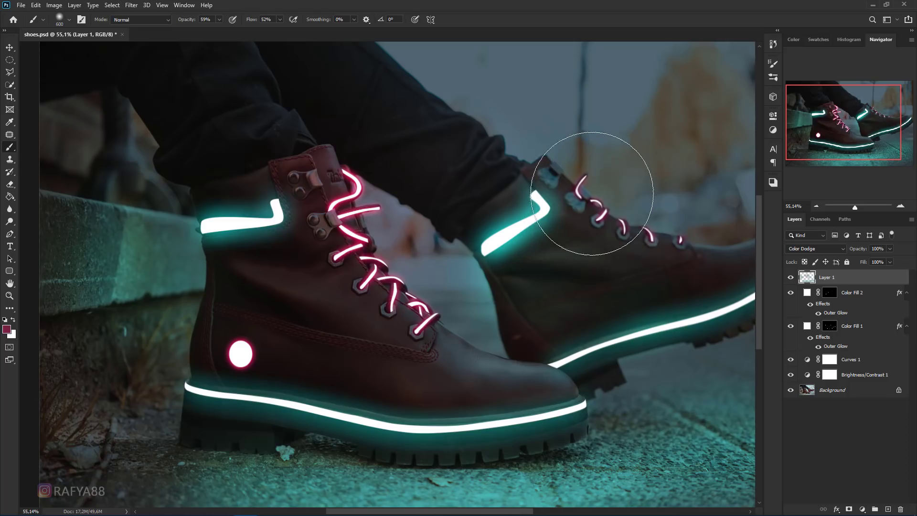
{"action": "scroll", "coordinate": [597, 219], "scroll_direction": "down", "scroll_amount": 1}
{"action": "key", "text": "ctrl+z"}
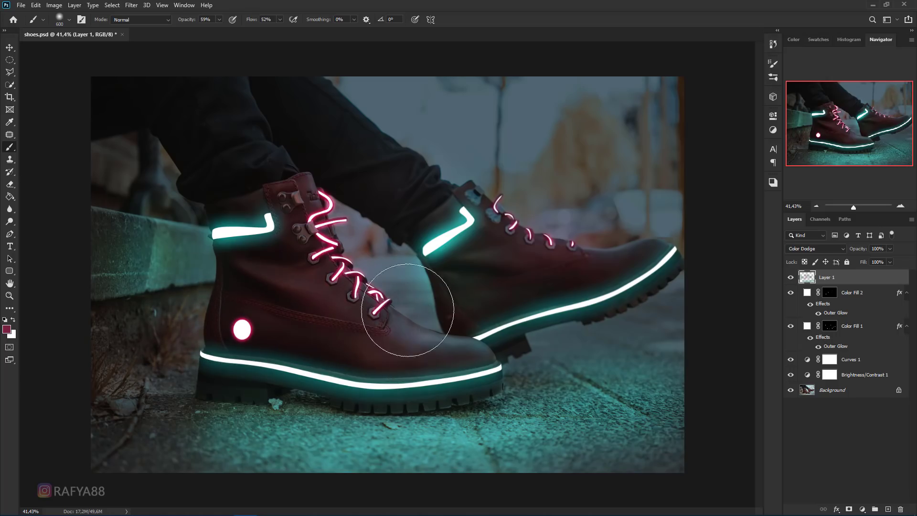
{"action": "scroll", "coordinate": [388, 272], "scroll_direction": "down", "scroll_amount": 1}
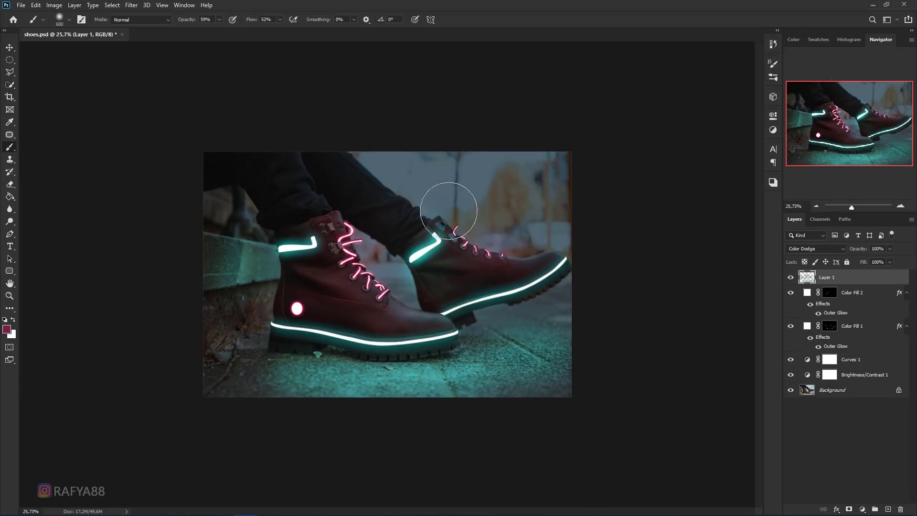
{"action": "left_click", "coordinate": [791, 278]}
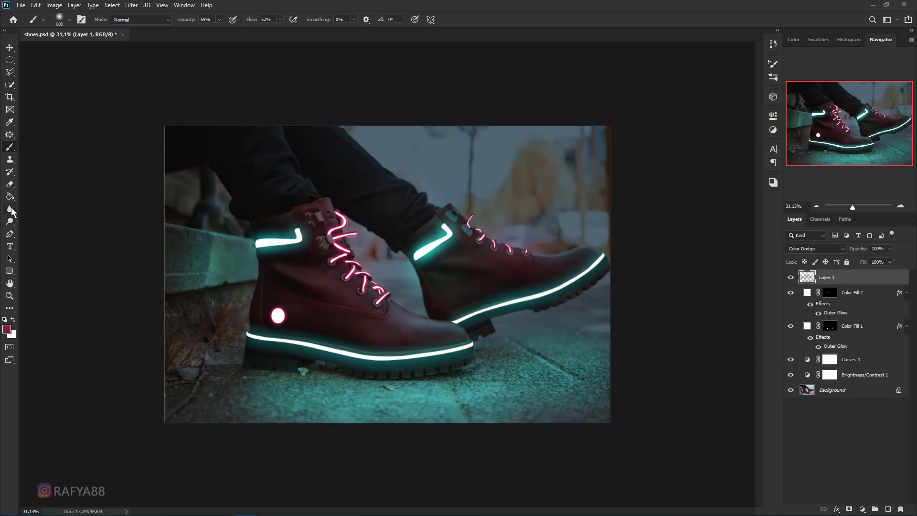
Add a layer mask to Layer 1 and brush it at 700 px to remove glow right of the front boot
{"action": "left_click", "coordinate": [10, 184]}
{"action": "left_click", "coordinate": [844, 281]}
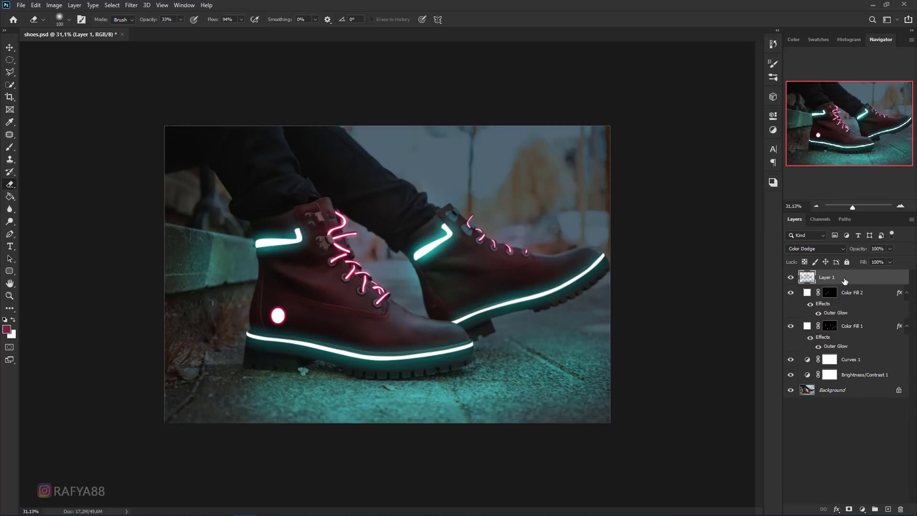
{"action": "left_click", "coordinate": [848, 509]}
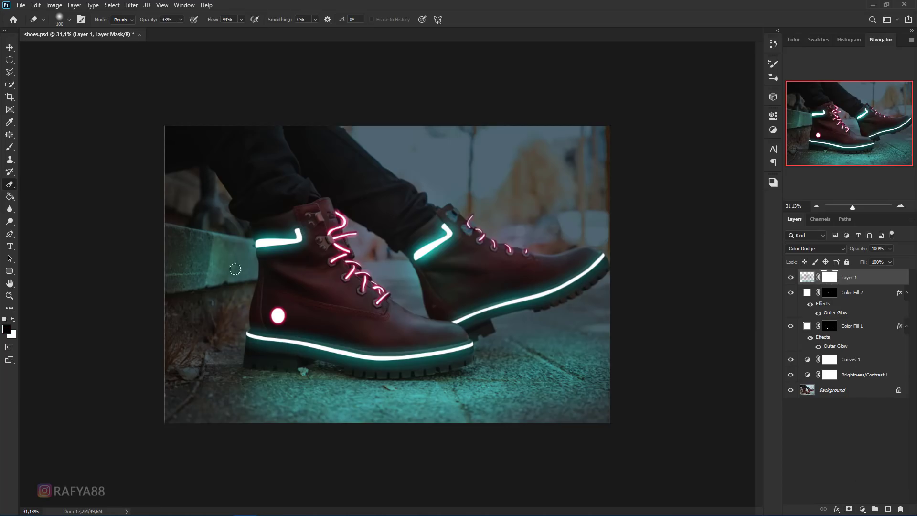
{"action": "left_click", "coordinate": [10, 152]}
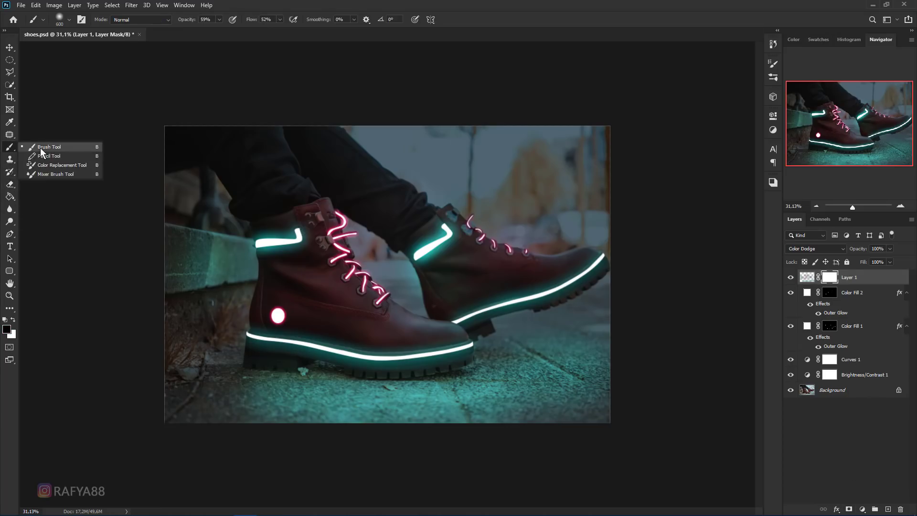
{"action": "left_click", "coordinate": [44, 147]}
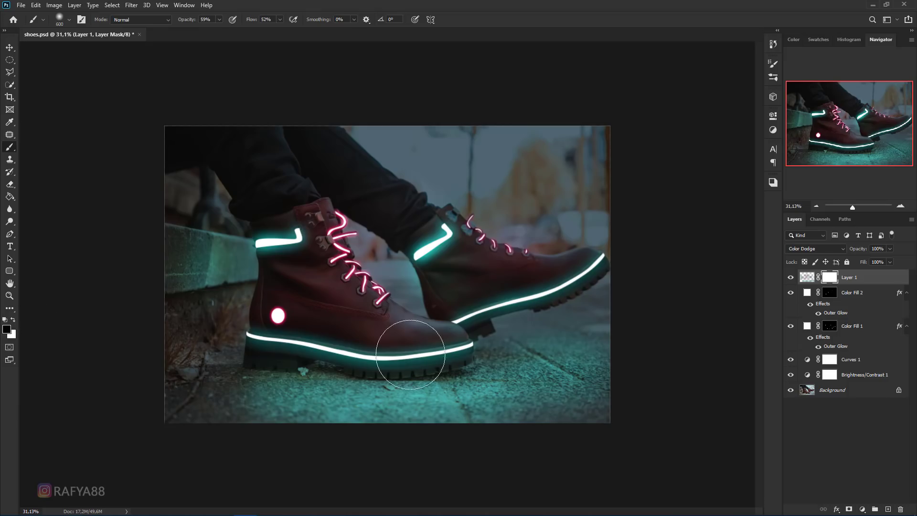
{"action": "key", "text": "bracketright"}
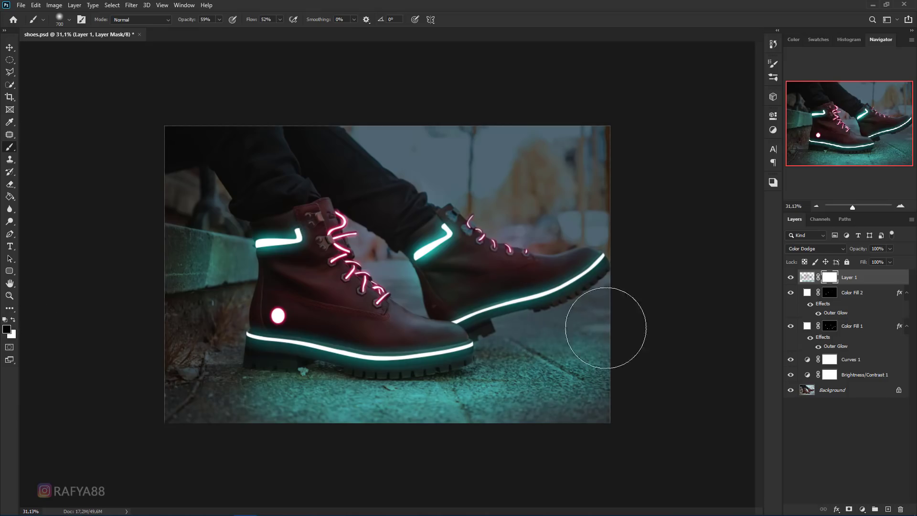
{"action": "left_click_drag", "start_coordinate": [605, 328], "coordinate": [583, 331]}
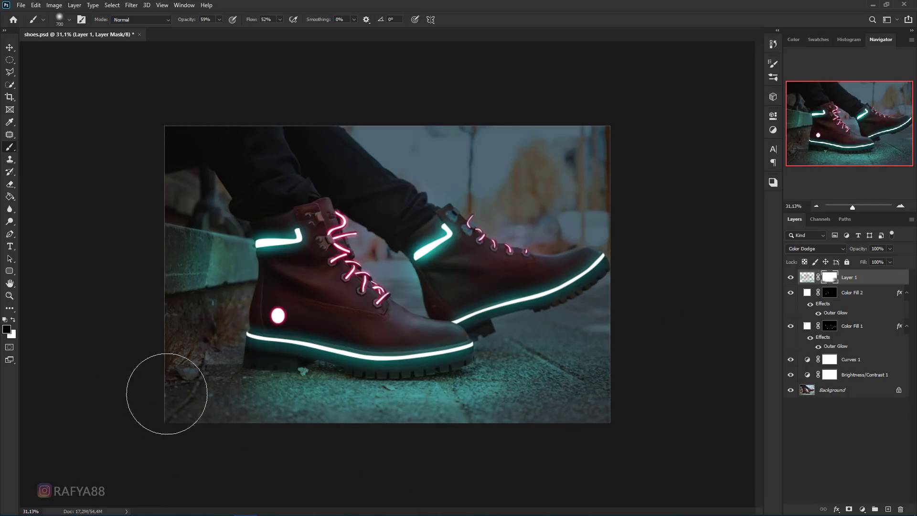
{"action": "key", "text": "bracketleft"}
{"action": "key", "text": "bracketleft"}
{"action": "key", "text": "bracketleft"}
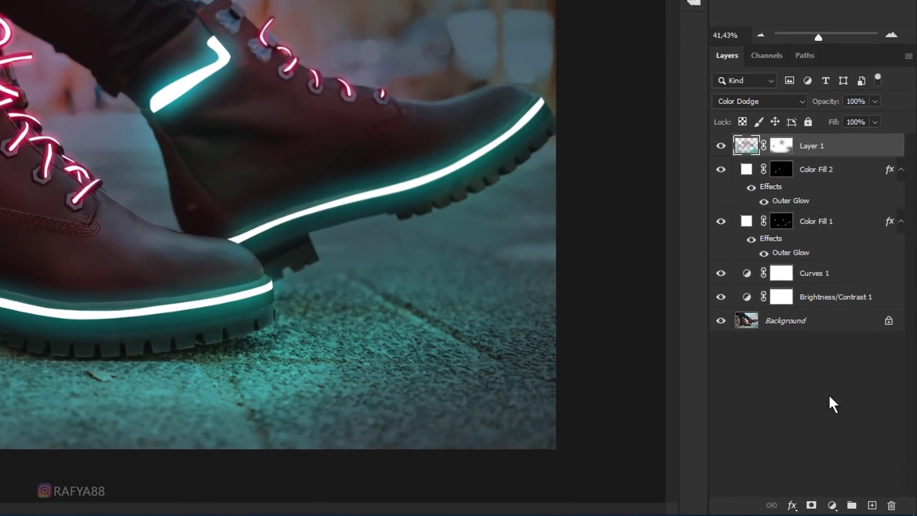
Add a Gradient Map from Black, White and make its left stop bright pink
{"action": "left_click", "coordinate": [830, 505]}
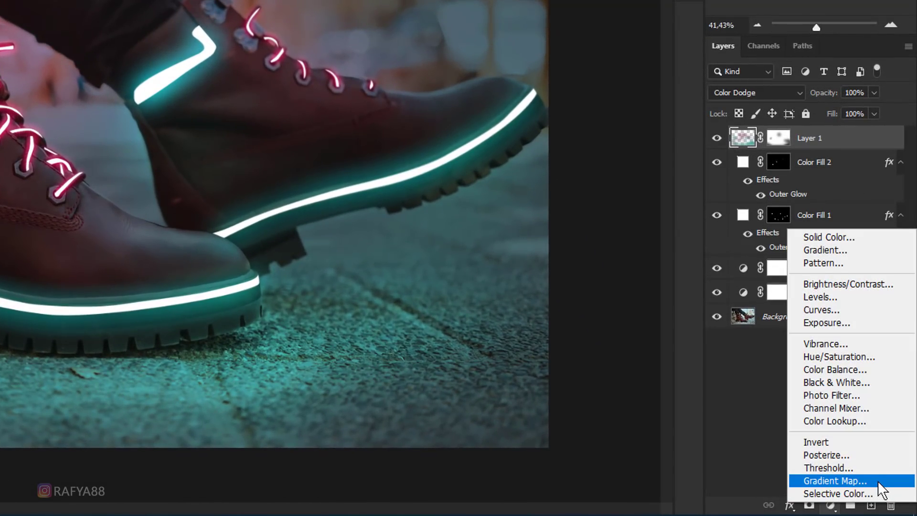
{"action": "left_click", "coordinate": [877, 480]}
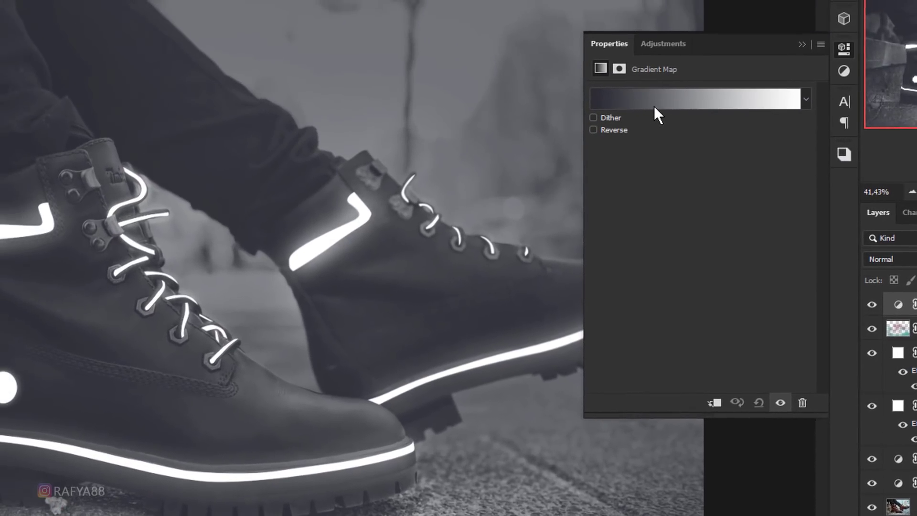
{"action": "left_click", "coordinate": [655, 100]}
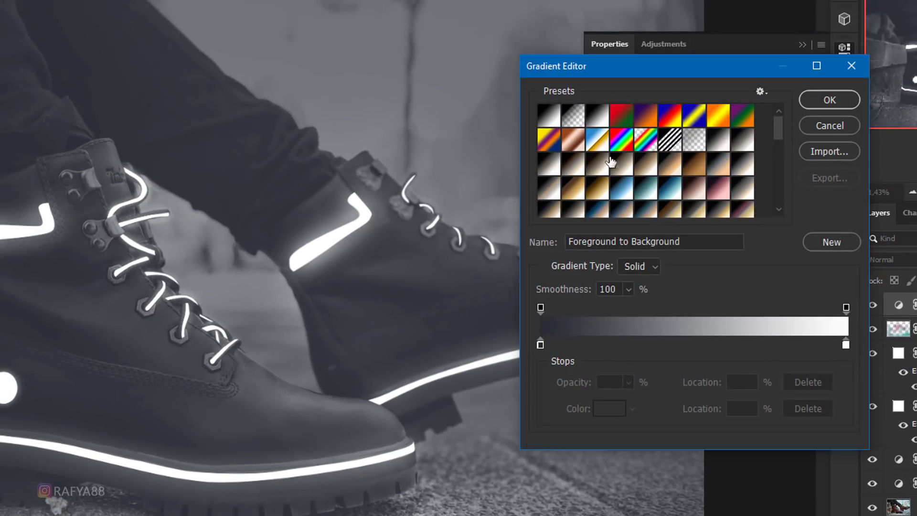
{"action": "left_click", "coordinate": [597, 117]}
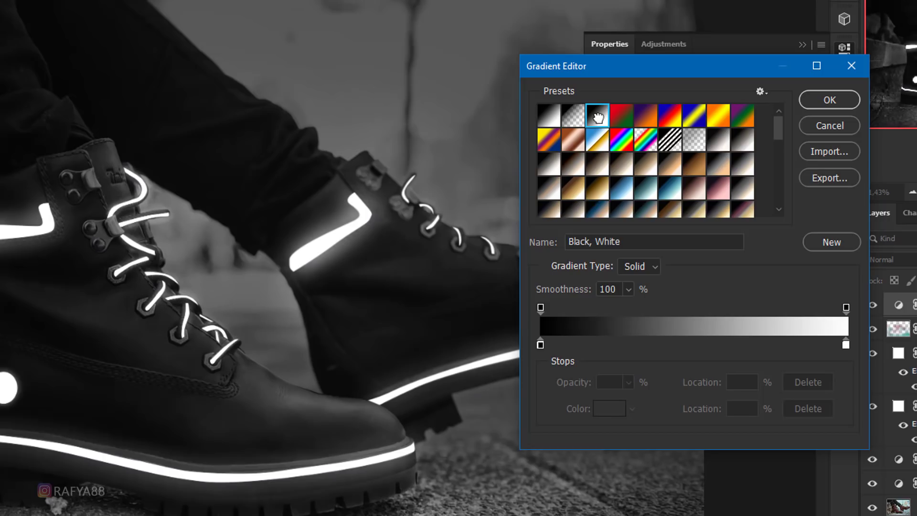
{"action": "left_click", "coordinate": [540, 345]}
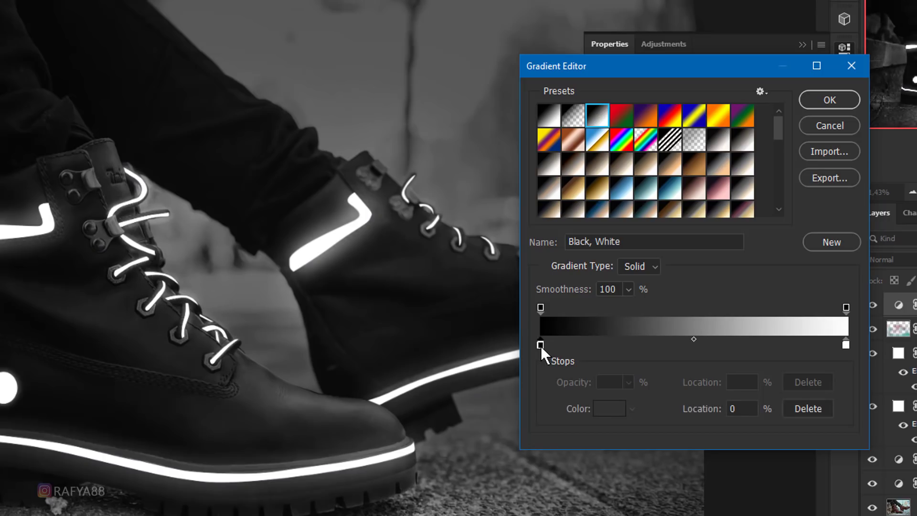
{"action": "left_click", "coordinate": [615, 409]}
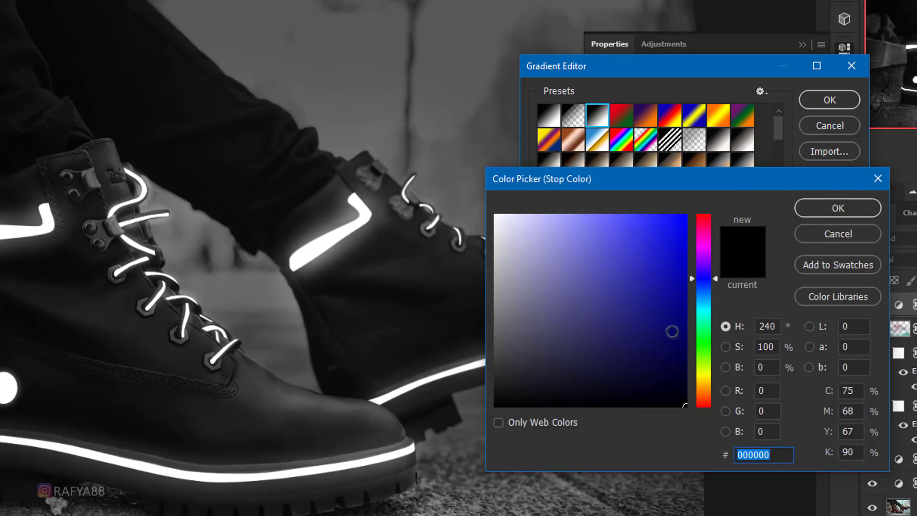
{"action": "left_click_drag", "start_coordinate": [699, 258], "coordinate": [704, 234]}
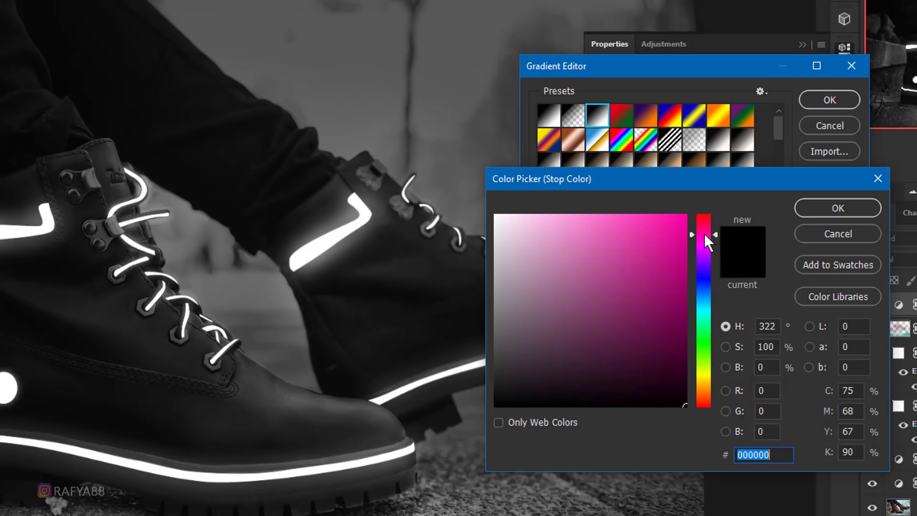
{"action": "mouse_move", "coordinate": [646, 229]}
{"action": "left_mouse_down"}
{"action": "mouse_move", "coordinate": [633, 237]}
{"action": "mouse_move", "coordinate": [629, 281]}
{"action": "mouse_move", "coordinate": [598, 282]}
{"action": "left_mouse_up"}
{"action": "left_click", "coordinate": [835, 210]}
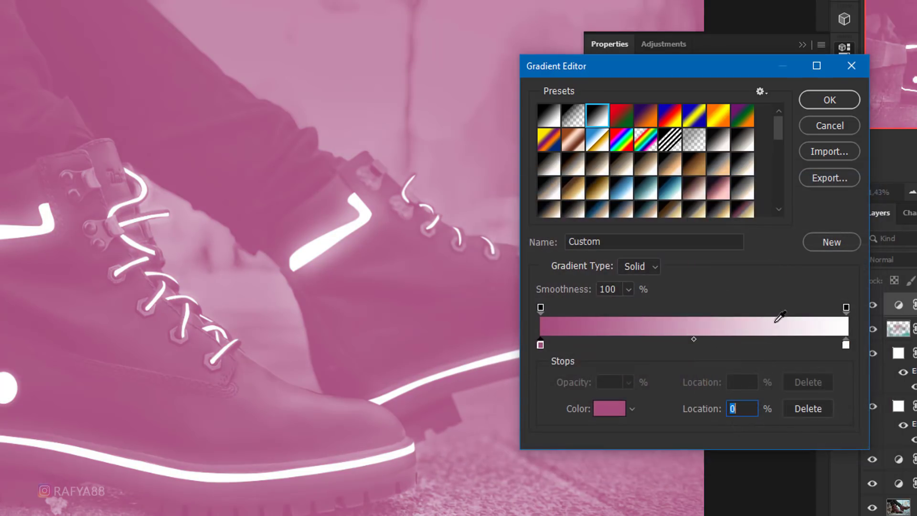
Make the right stop bright cyan, apply the gradient, and lower the map's opacity to about half
{"action": "left_click", "coordinate": [846, 345]}
{"action": "left_click", "coordinate": [614, 409]}
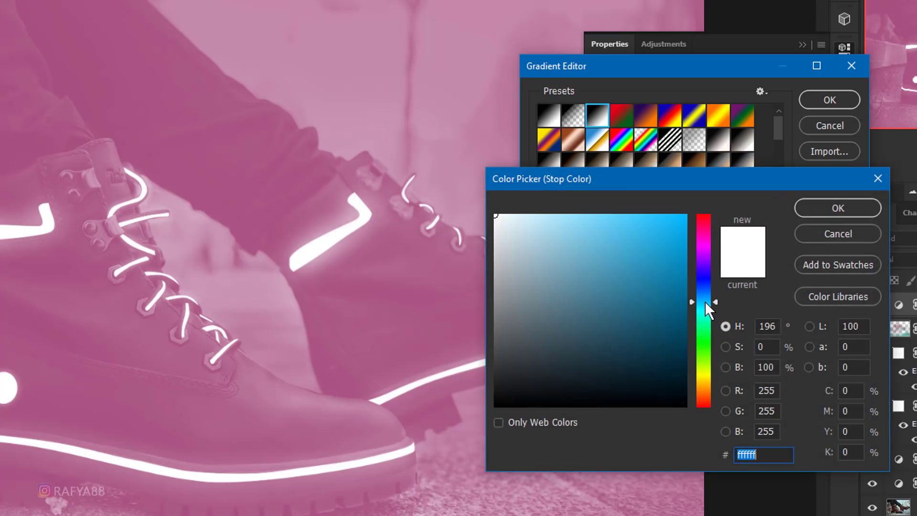
{"action": "left_click_drag", "start_coordinate": [705, 300], "coordinate": [693, 305]}
{"action": "left_click_drag", "start_coordinate": [610, 263], "coordinate": [646, 234]}
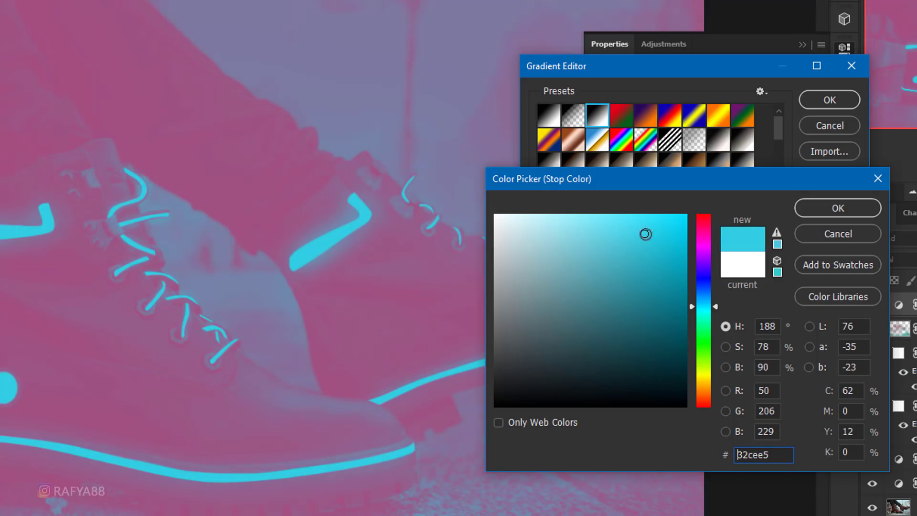
{"action": "left_click", "coordinate": [838, 209]}
{"action": "left_click", "coordinate": [709, 86]}
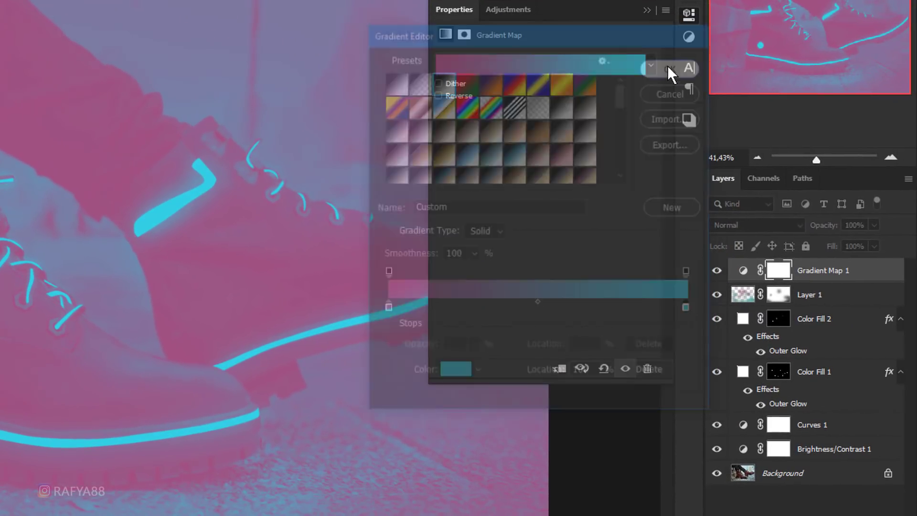
{"action": "left_click_drag", "start_coordinate": [824, 229], "coordinate": [793, 230]}
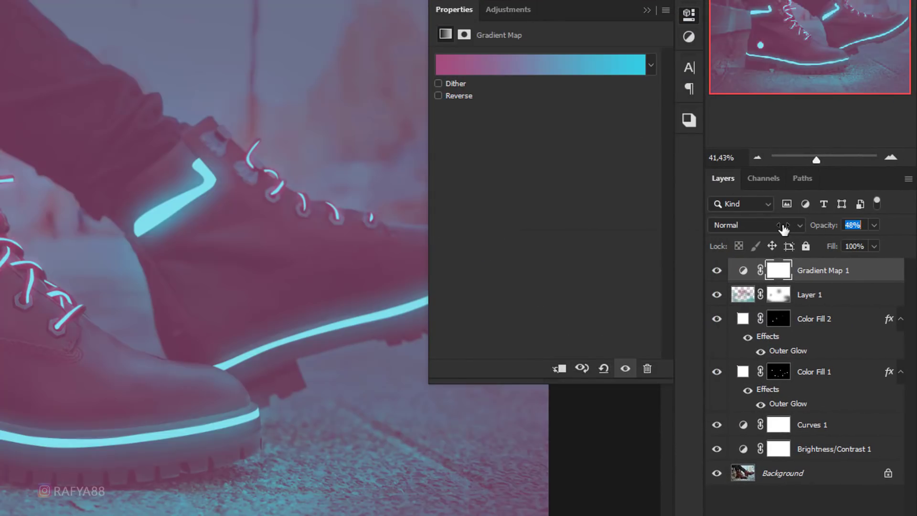
Switch Gradient Map 1 to Soft Light, collapse Properties, and toggle the layer to compare
{"action": "left_click", "coordinate": [757, 224]}
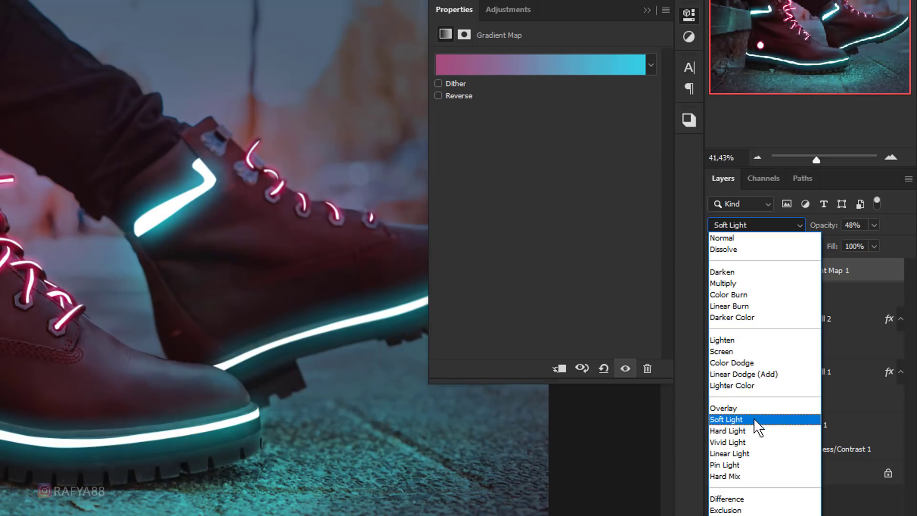
{"action": "left_click", "coordinate": [753, 418]}
{"action": "left_click", "coordinate": [646, 11]}
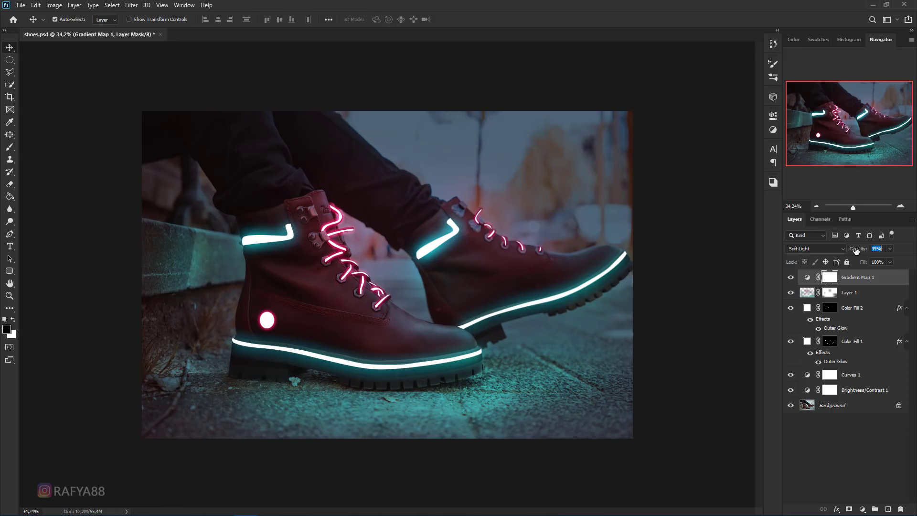
{"action": "left_click", "coordinate": [791, 279]}
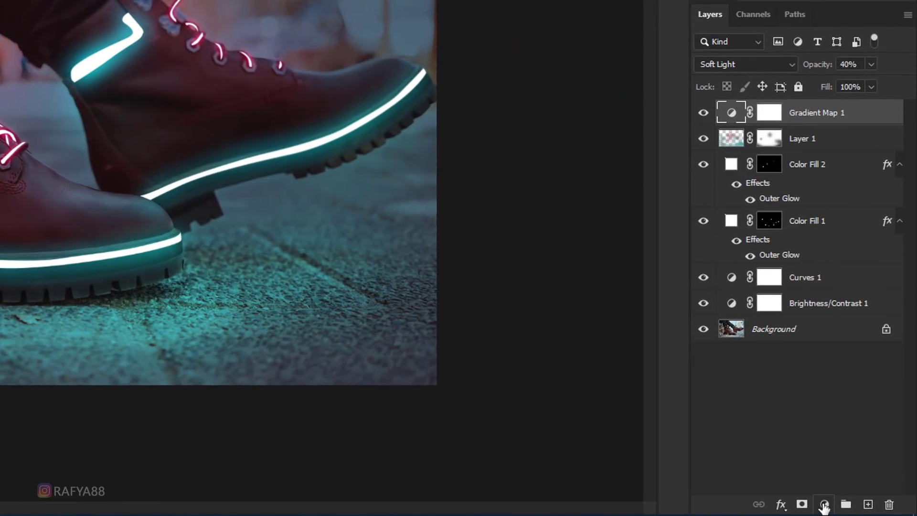
Add a Levels adjustment, raising Blue's output black and slightly darkening its midtones
{"action": "left_click", "coordinate": [824, 505]}
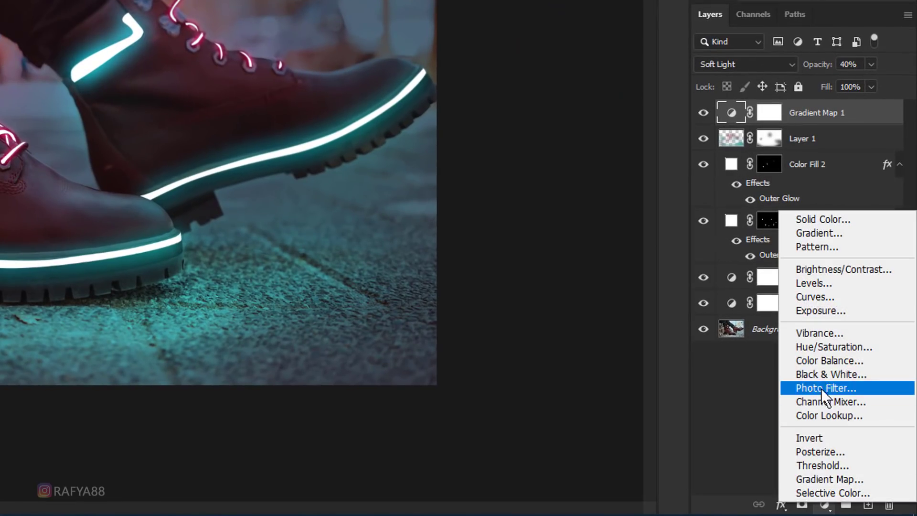
{"action": "left_click", "coordinate": [855, 285]}
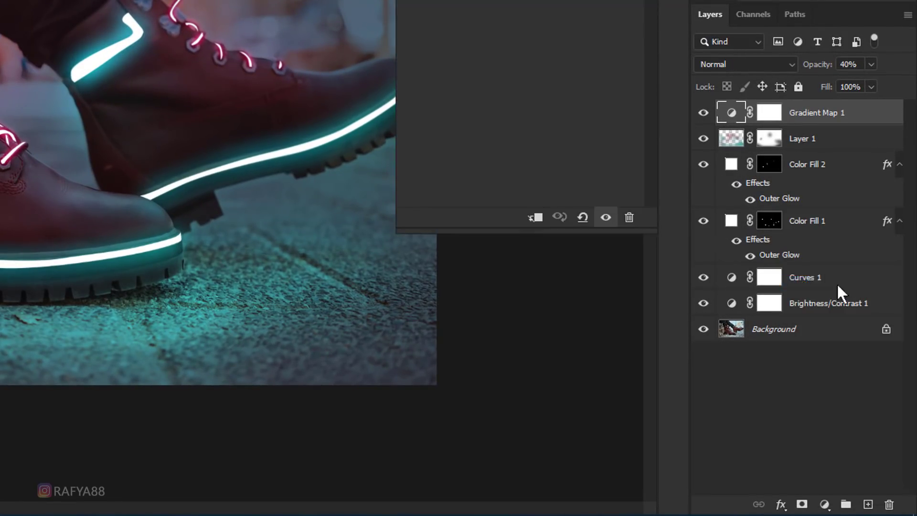
{"action": "left_click", "coordinate": [750, 95]}
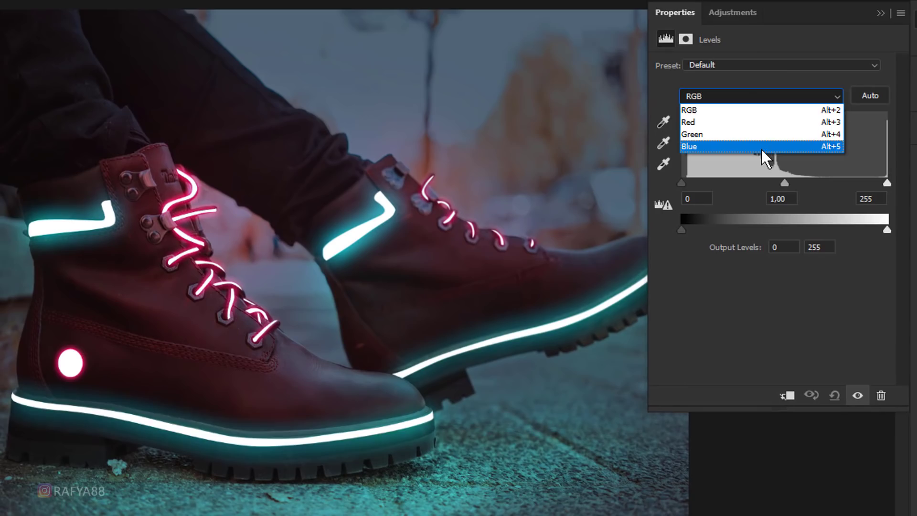
{"action": "left_click", "coordinate": [761, 147]}
{"action": "left_click_drag", "start_coordinate": [687, 229], "coordinate": [707, 229]}
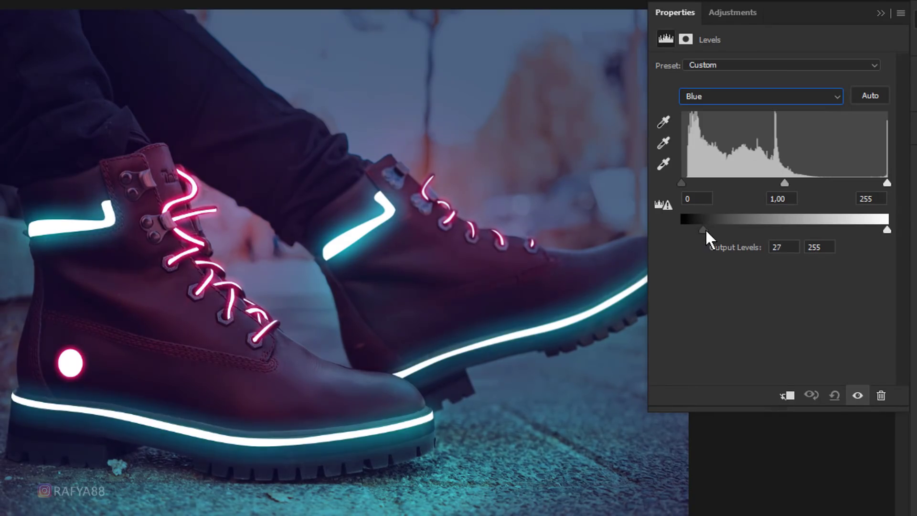
{"action": "mouse_move", "coordinate": [785, 184]}
{"action": "left_mouse_down"}
{"action": "mouse_move", "coordinate": [800, 186]}
{"action": "mouse_move", "coordinate": [791, 185]}
{"action": "left_mouse_up"}
Set the Red channel to output black 29 and gamma 0.79, then toggle Levels to compare
{"action": "left_click", "coordinate": [768, 100]}
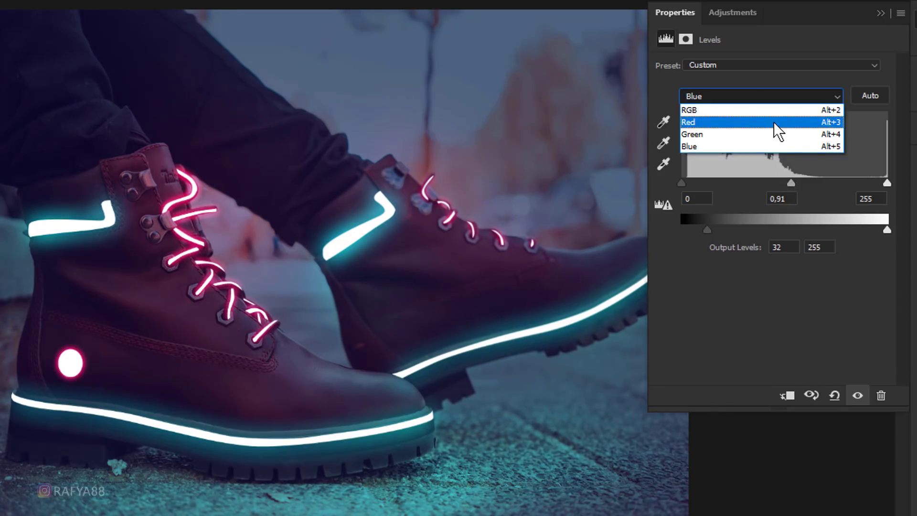
{"action": "left_click", "coordinate": [774, 122]}
{"action": "left_click_drag", "start_coordinate": [684, 230], "coordinate": [695, 231]}
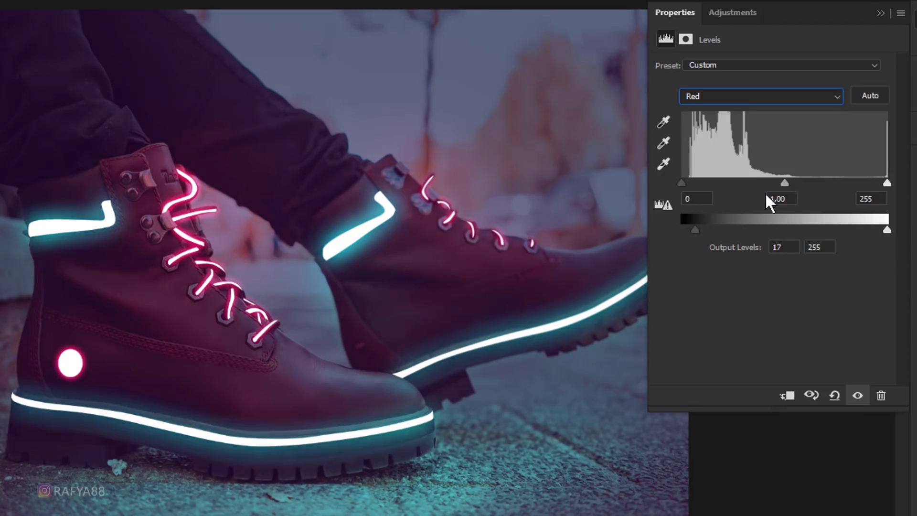
{"action": "left_click_drag", "start_coordinate": [785, 183], "coordinate": [800, 185]}
{"action": "left_click_drag", "start_coordinate": [697, 228], "coordinate": [699, 229]}
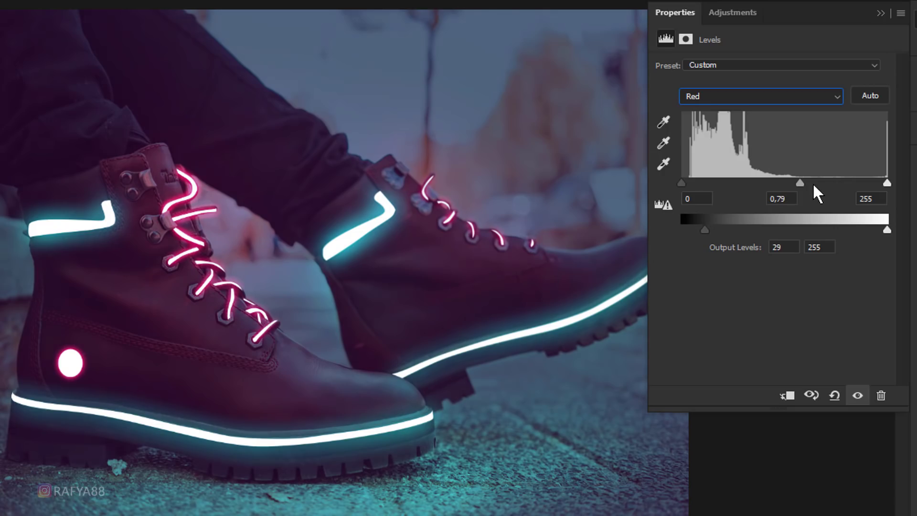
{"action": "left_click", "coordinate": [858, 396]}
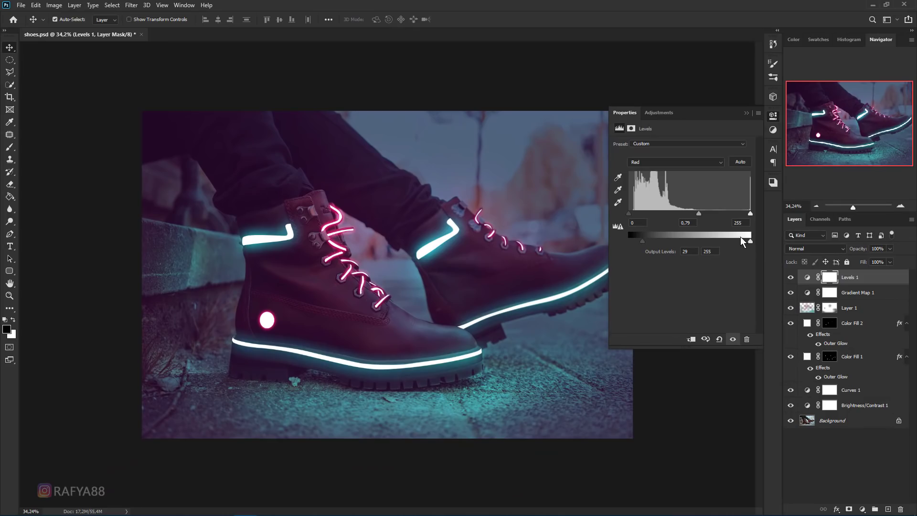
Add a new empty layer above Levels 1 and switch to a soft Brush
{"action": "left_click", "coordinate": [745, 113]}
{"action": "scroll", "coordinate": [478, 321], "scroll_direction": "down", "scroll_amount": 2}
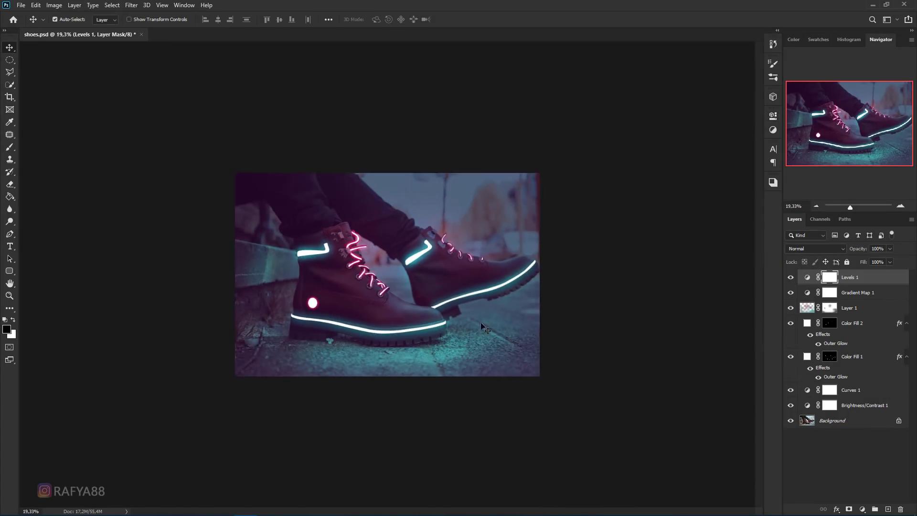
{"action": "scroll", "coordinate": [519, 331], "scroll_direction": "down", "scroll_amount": 1}
{"action": "scroll", "coordinate": [486, 334], "scroll_direction": "up", "scroll_amount": 2}
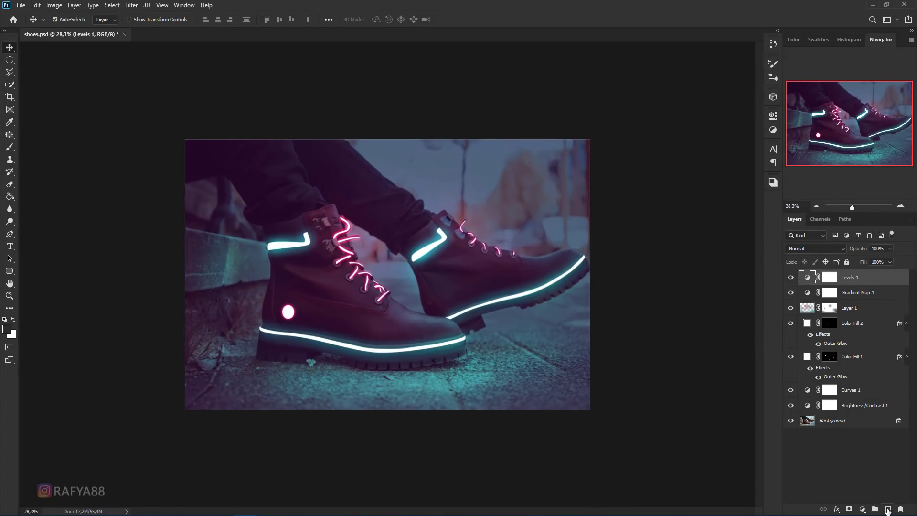
{"action": "left_click", "coordinate": [887, 509]}
{"action": "left_click", "coordinate": [10, 146]}
{"action": "scroll", "coordinate": [389, 276], "scroll_direction": "up", "scroll_amount": 1}
Set Layer 2 to Overlay, paint a teal glow over the right boot, then pick pink and undo the stroke
{"action": "right_click", "coordinate": [434, 246], "text": "alt+shift"}
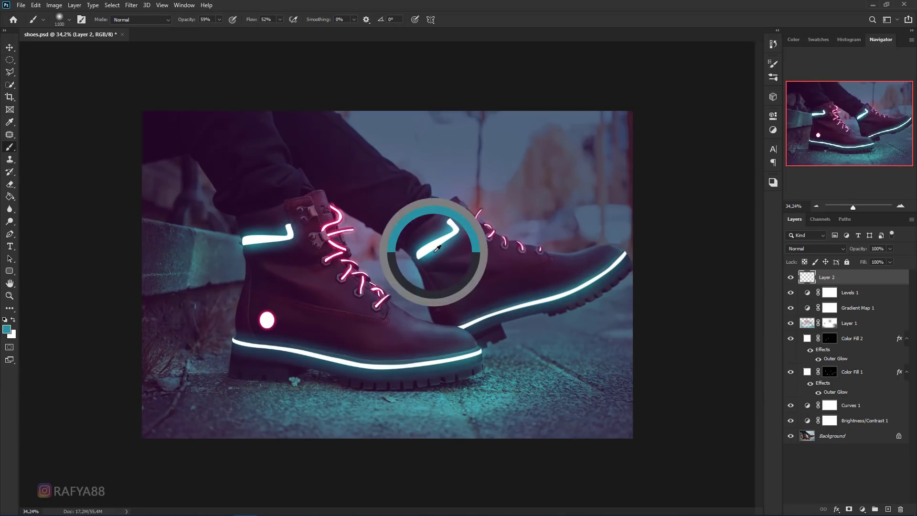
{"action": "left_click", "coordinate": [815, 248]}
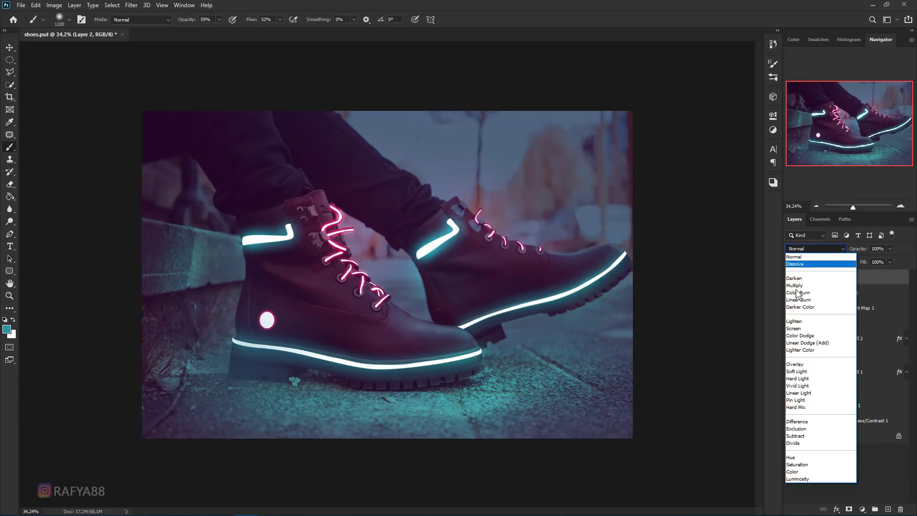
{"action": "left_click", "coordinate": [814, 366]}
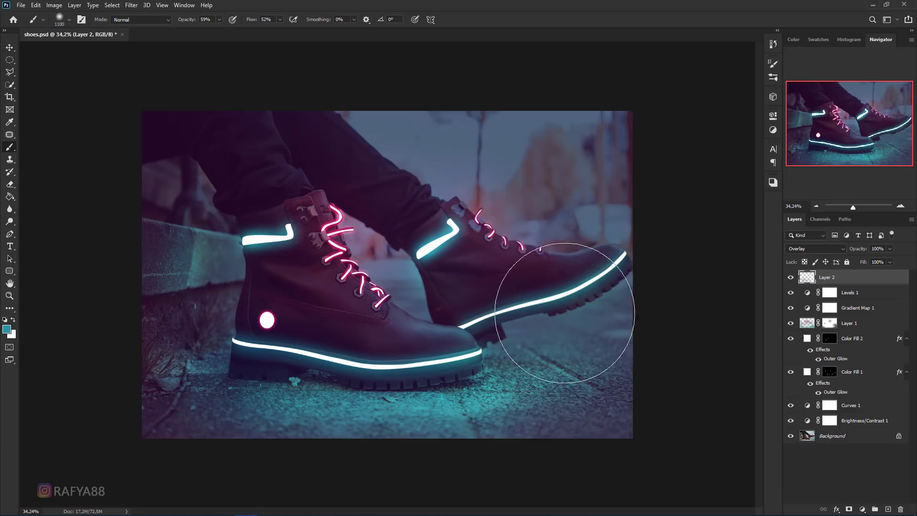
{"action": "left_click_drag", "start_coordinate": [553, 297], "coordinate": [583, 378]}
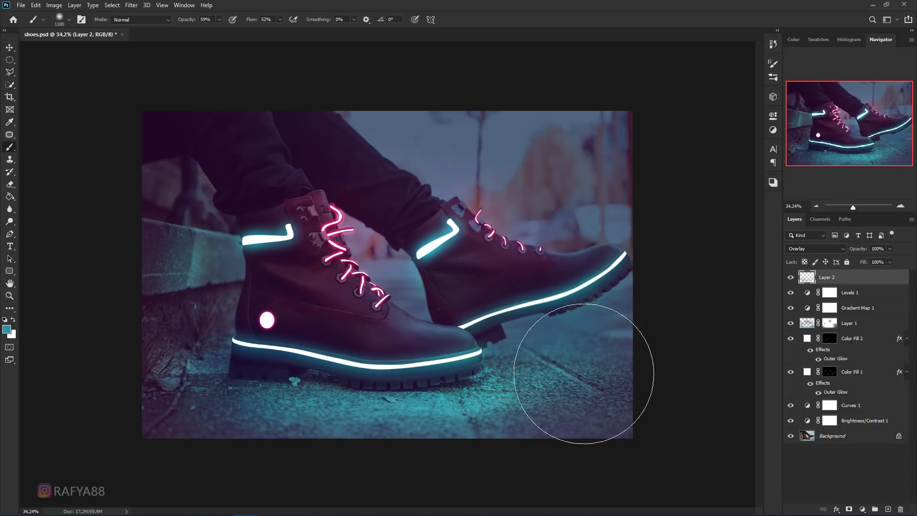
{"action": "right_click", "coordinate": [331, 221], "text": "alt+shift"}
{"action": "key", "text": "ctrl+z"}
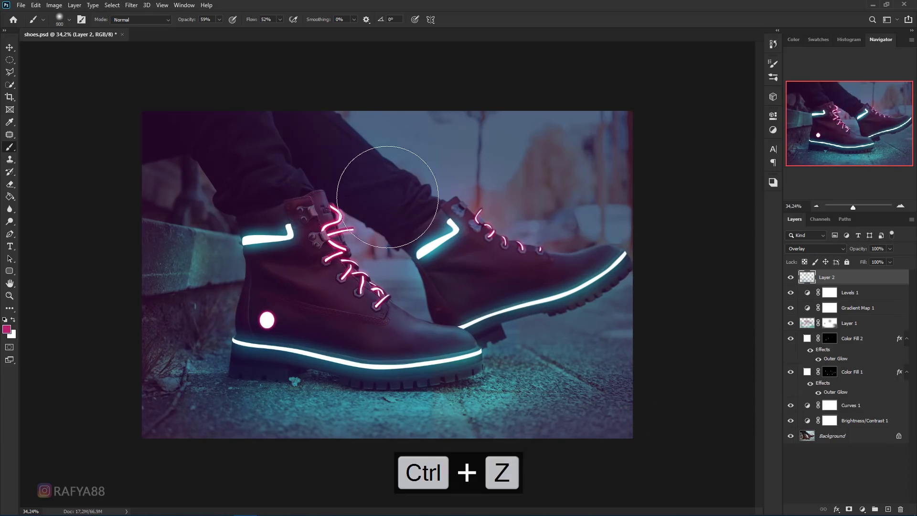